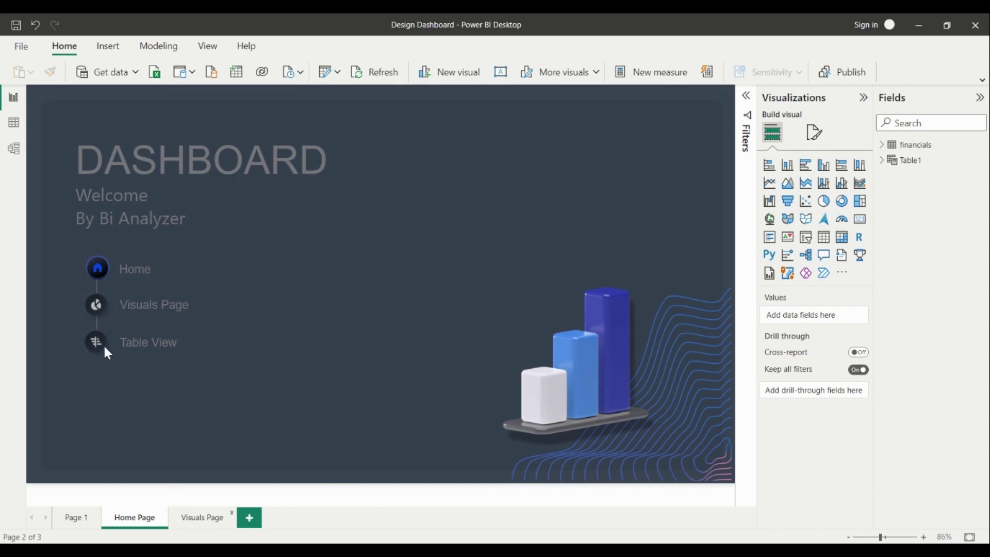
Go to the Visuals Page, duplicate it, and rename the copy as Table View
left_click(129, 351, "ctrl")
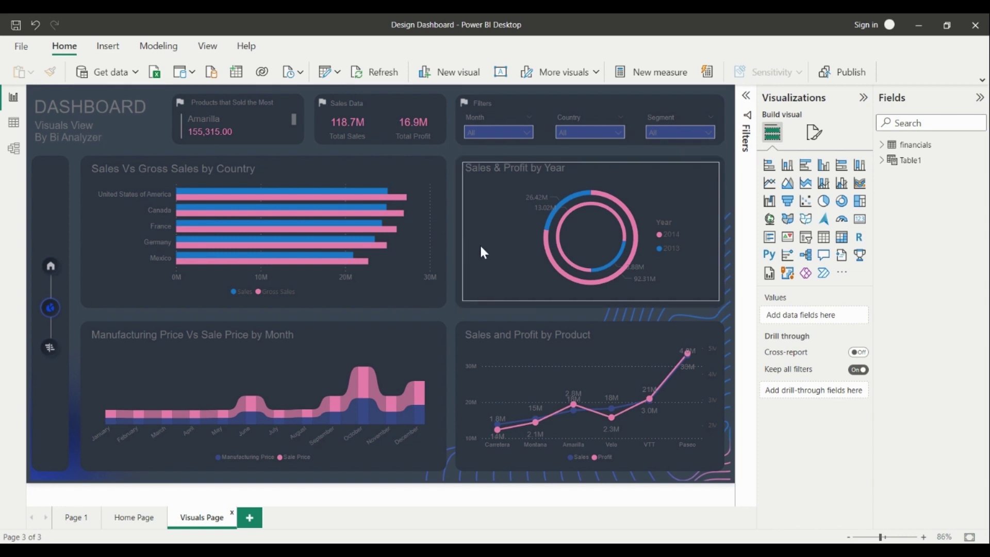
right_click(199, 524)
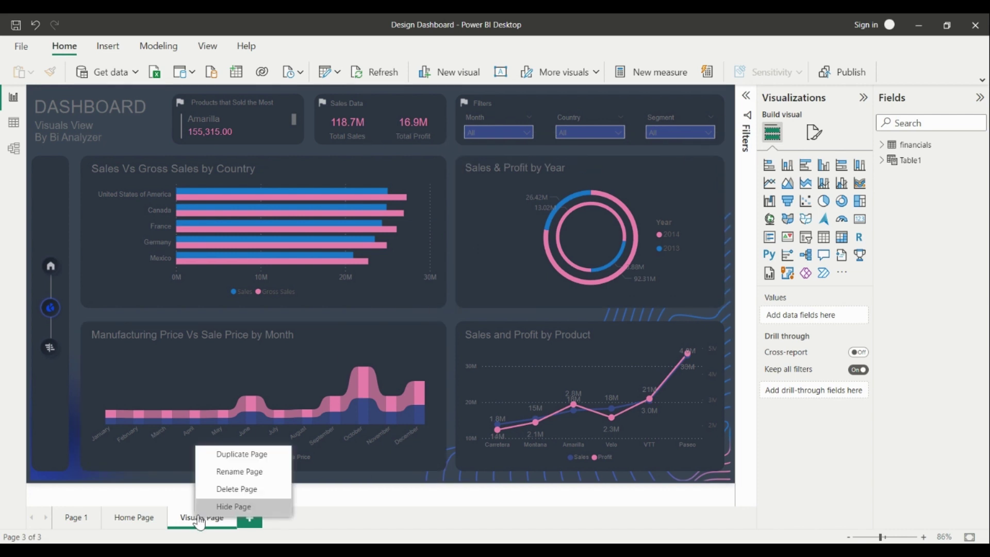
left_click(245, 455)
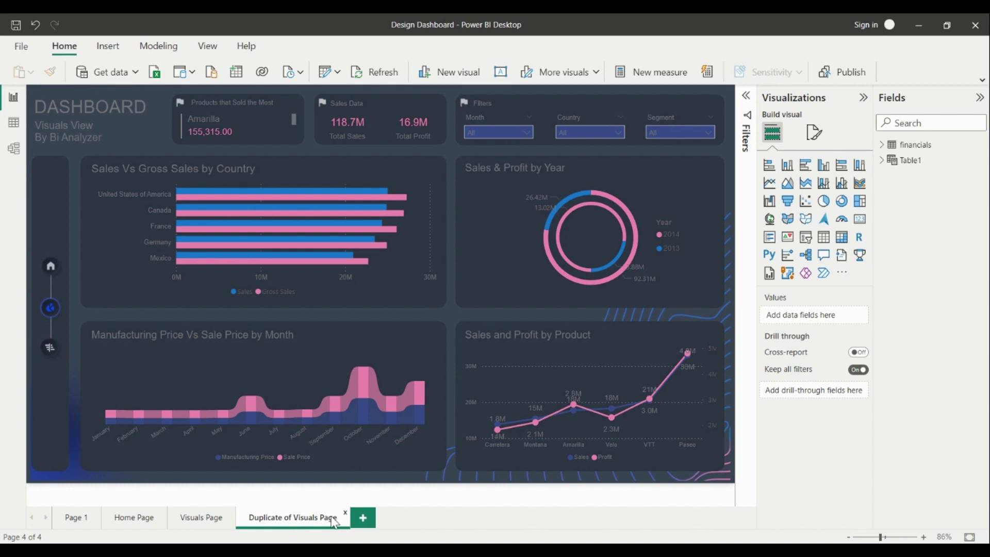
double_click(301, 516)
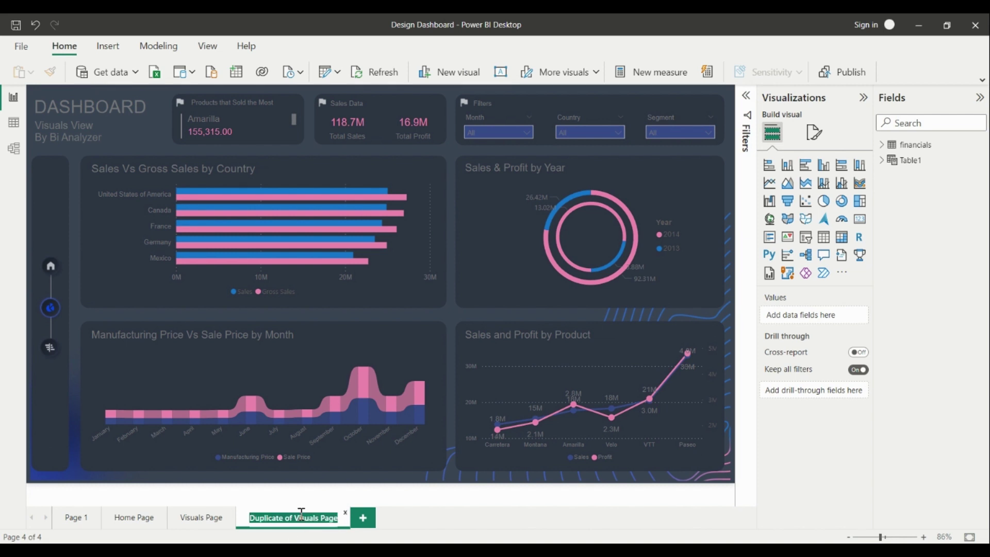
type("Ta")
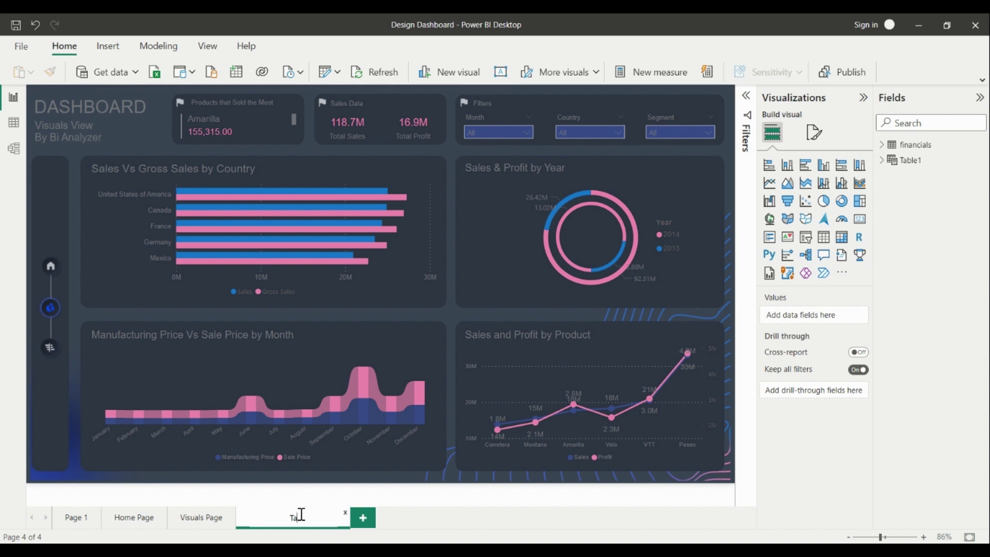
type("ble View")
key("Return")
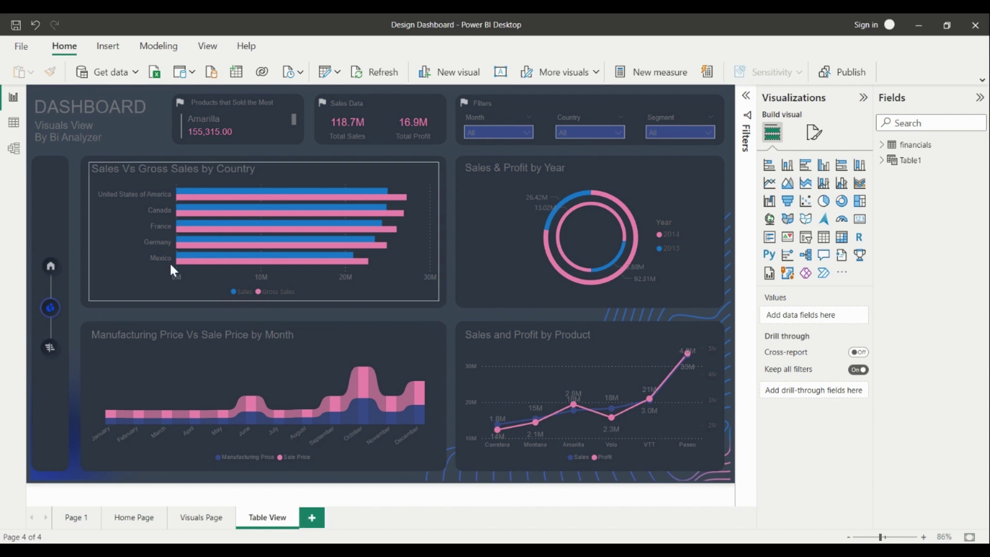
Convert the Sales Vs Gross Sales by Country bar chart on the Table View page into a table visual
left_click(122, 253)
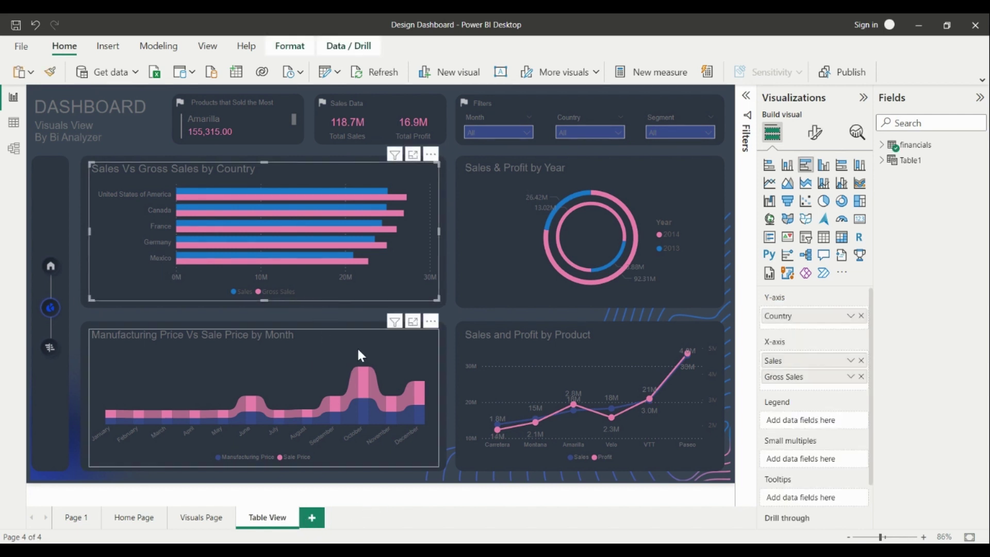
left_click(824, 238)
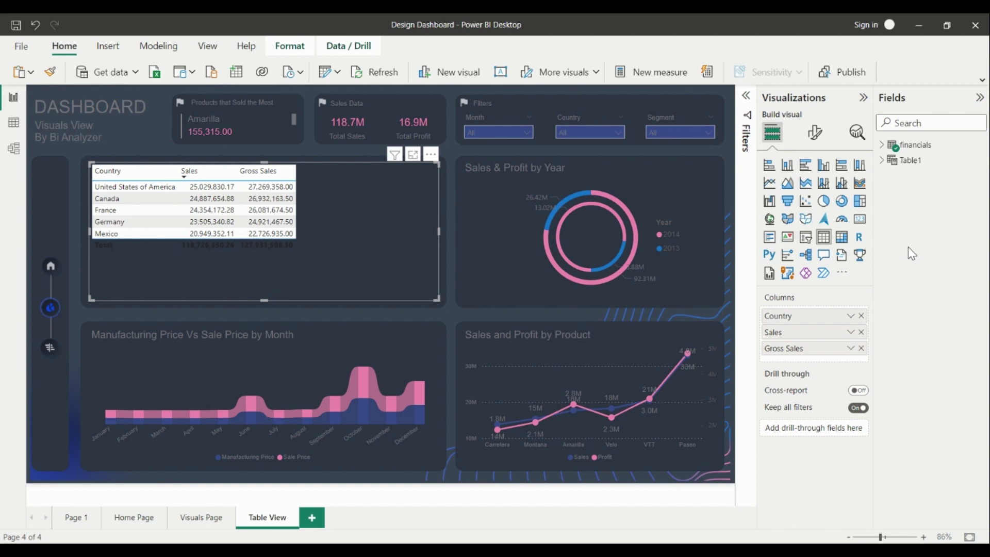
Load the 2013 and 2014 slice colors of the Sales & Profit by Year donut into the custom color picker, adding them to the recent colors
left_click(813, 137)
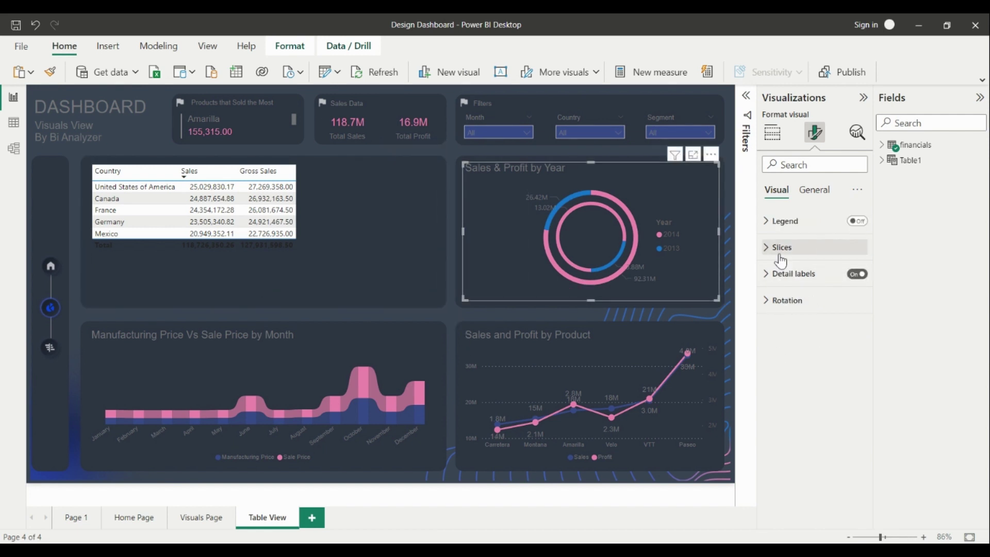
left_click(777, 251)
left_click(780, 341)
left_click(817, 314)
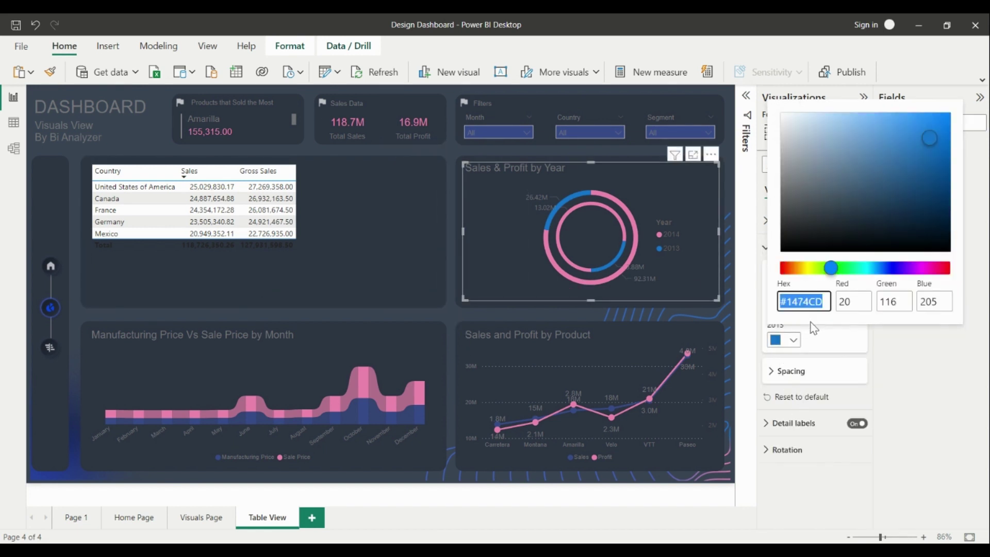
left_click(914, 384)
left_click(782, 306)
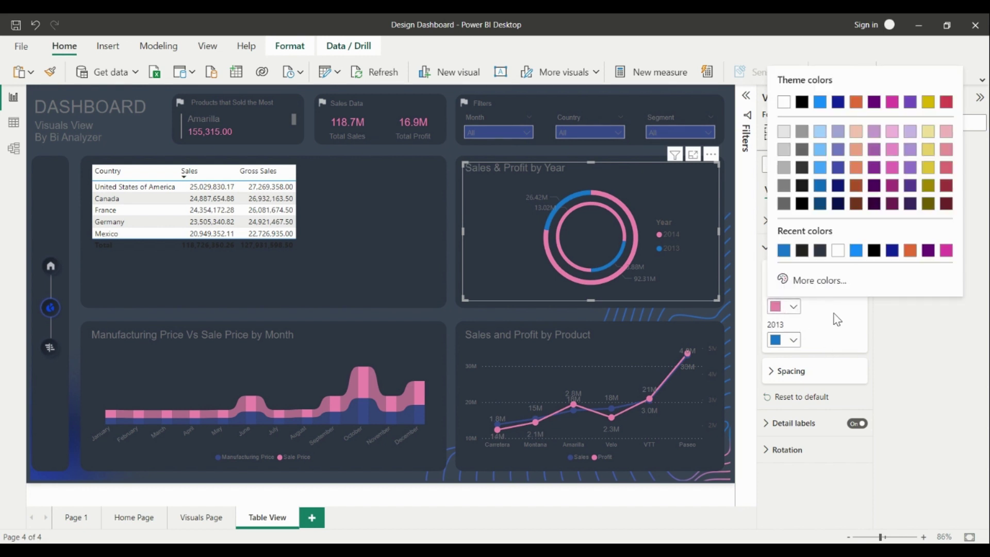
left_click(827, 281)
left_click(950, 358)
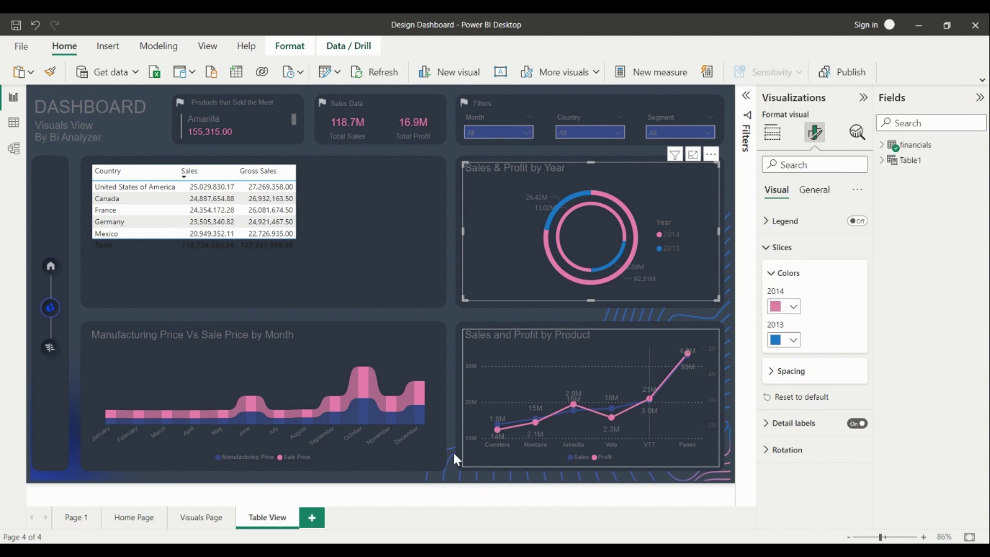
Load the ribbon chart's Manufacturing Price color #374B8C into the custom color picker, adding it to the recent colors
left_click(361, 392)
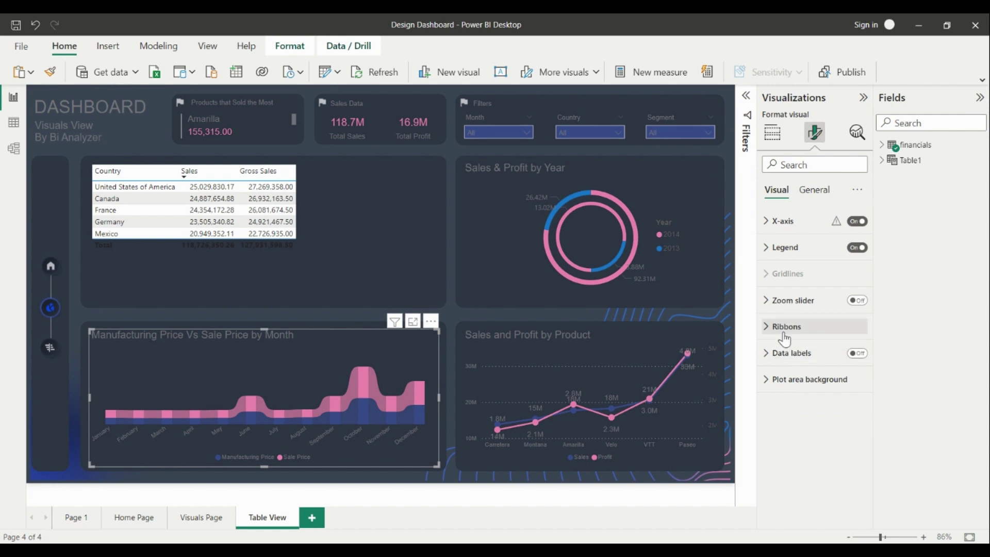
left_click(785, 326)
left_click(793, 386)
left_click(809, 358)
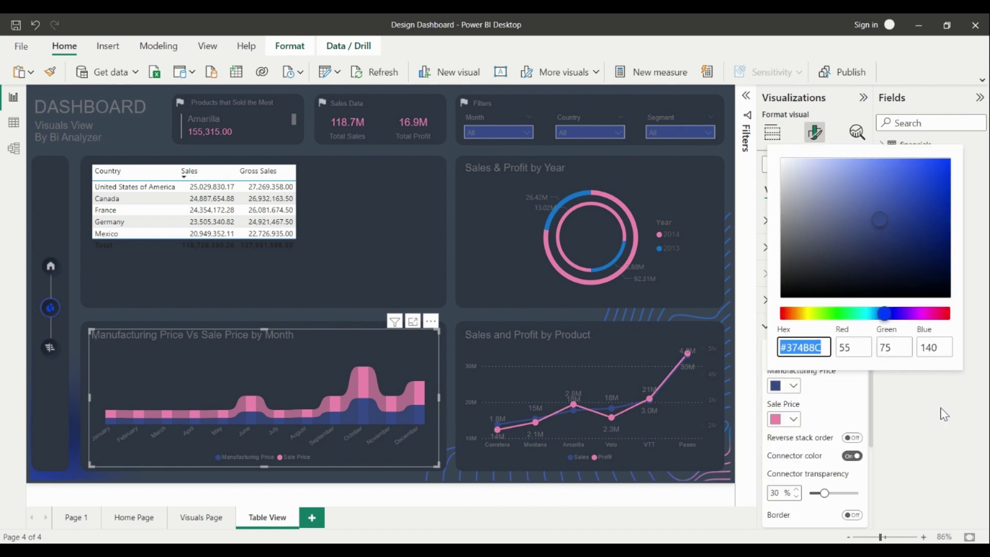
left_click(940, 407)
Set the country table's grid border color to the recent dark blue #374B8C
left_click(362, 248)
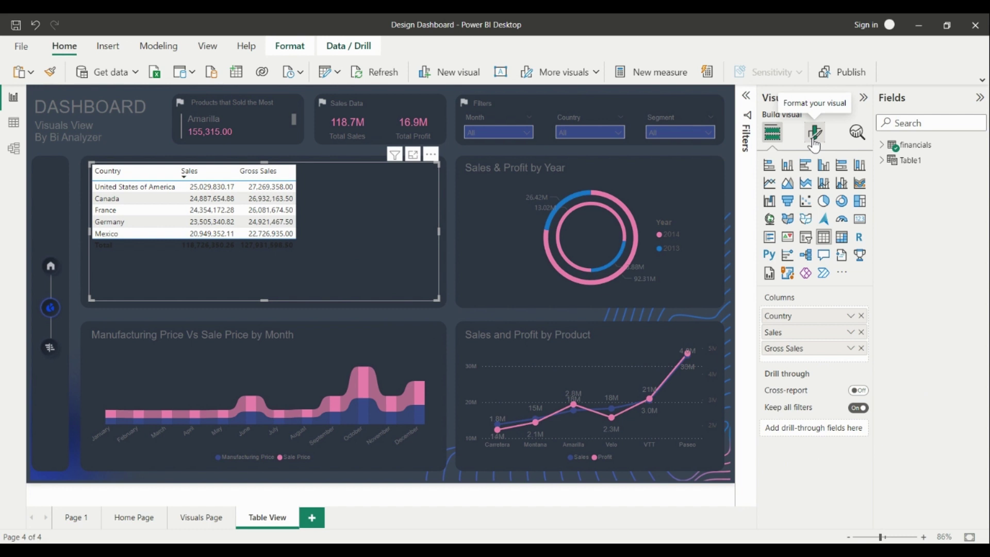
left_click(814, 135)
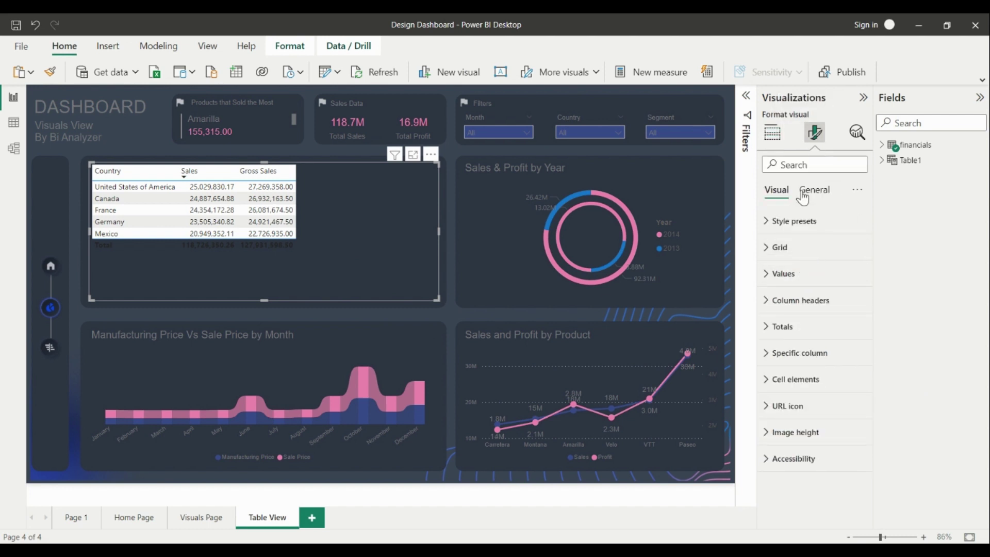
left_click(783, 255)
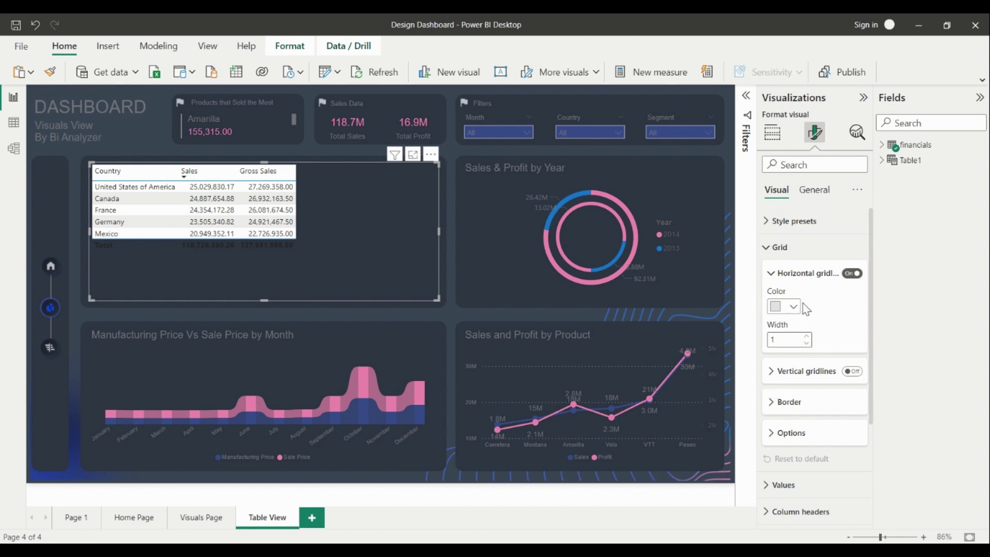
left_click(786, 401)
scroll(792, 395, "down", 3)
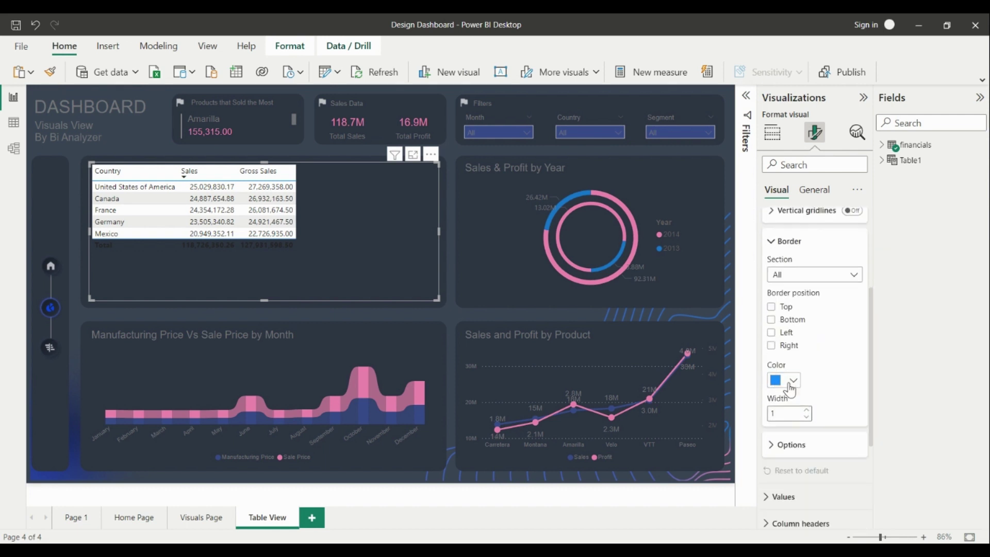
left_click(790, 390)
left_click(783, 326)
scroll(809, 390, "down", 3)
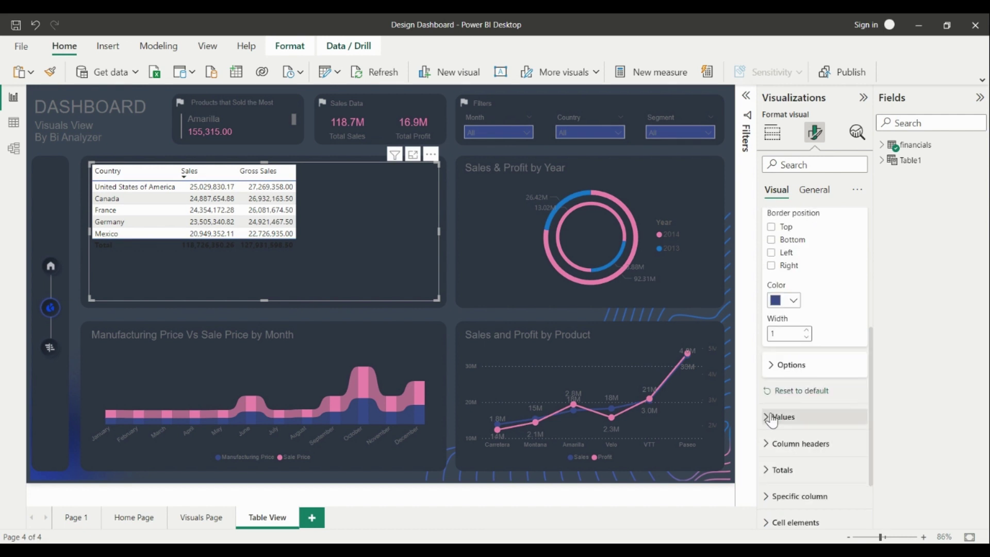
Set the background color and the alternate background color of the country table's values to #2E3544
left_click(772, 417)
scroll(820, 415, "down", 5)
left_click(793, 403)
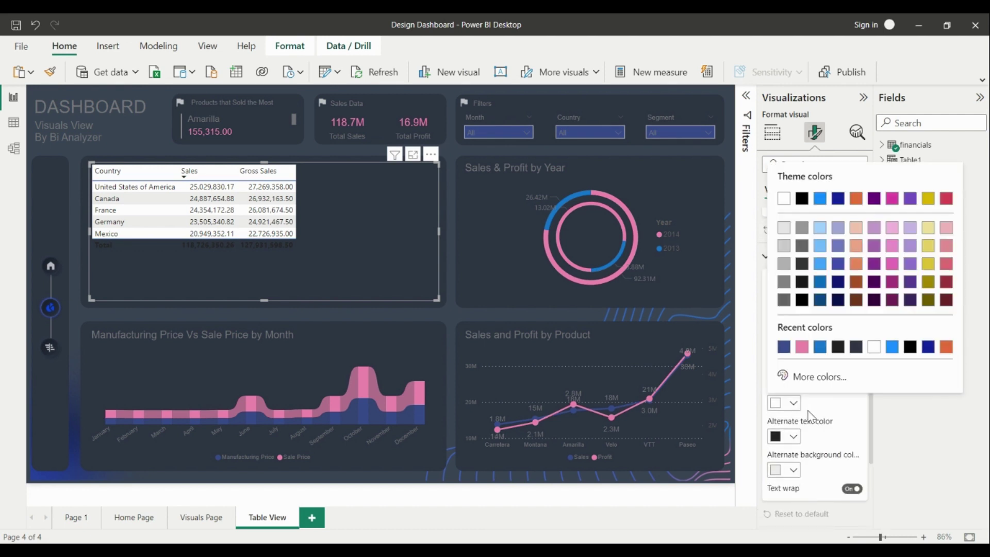
left_click(839, 348)
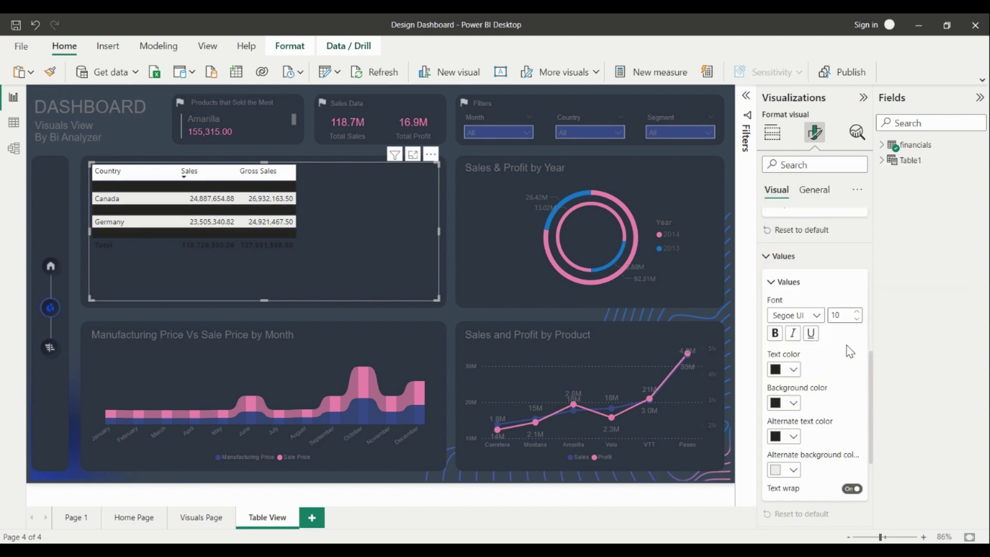
left_click(794, 370)
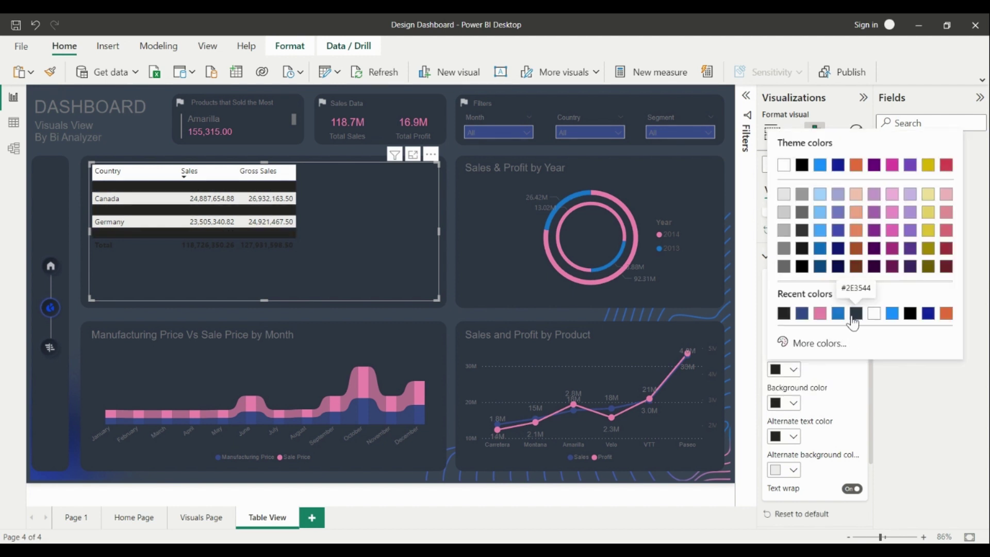
left_click(789, 404)
left_click(794, 404)
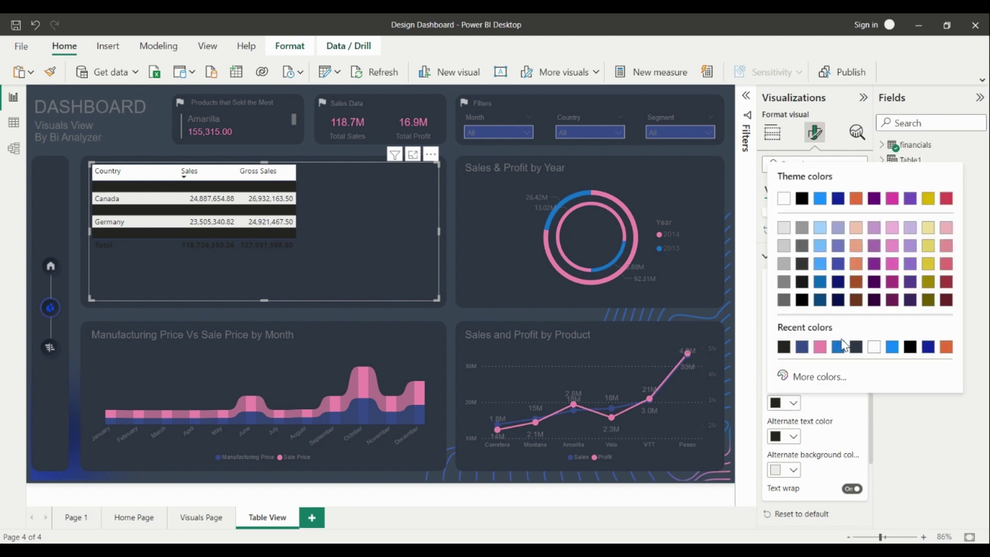
left_click(855, 347)
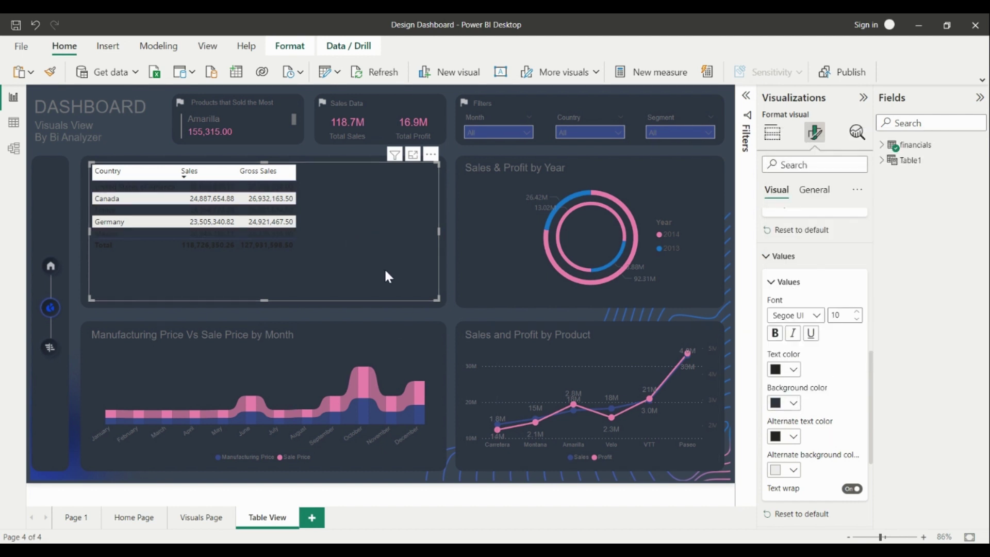
left_click(784, 470)
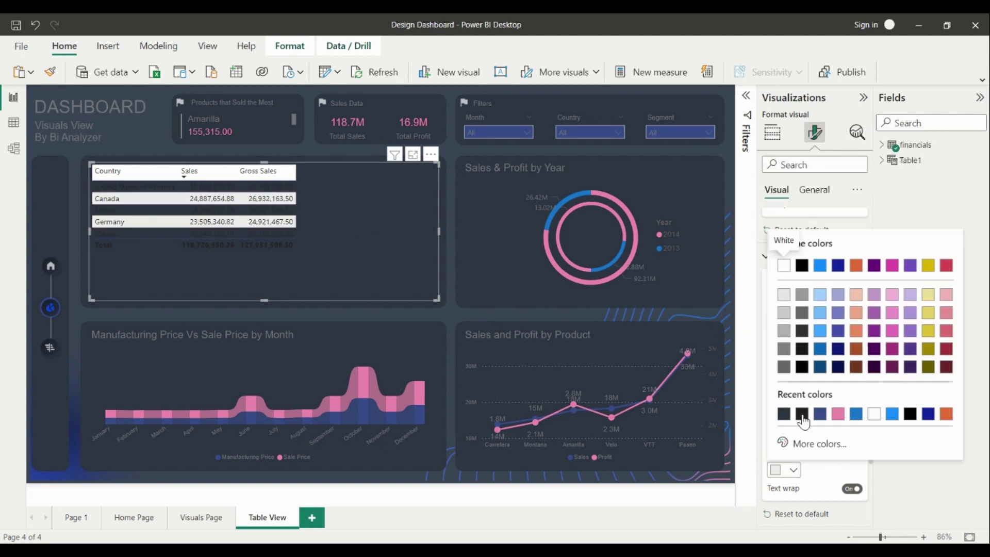
left_click(785, 417)
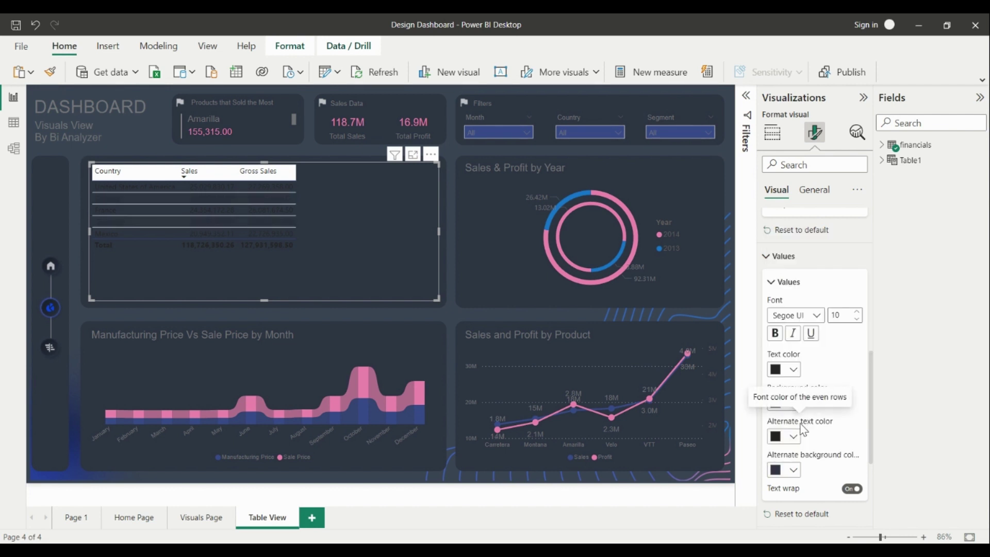
Set the text color of the country table's values to the recent dark blue #374B8C
left_click(788, 369)
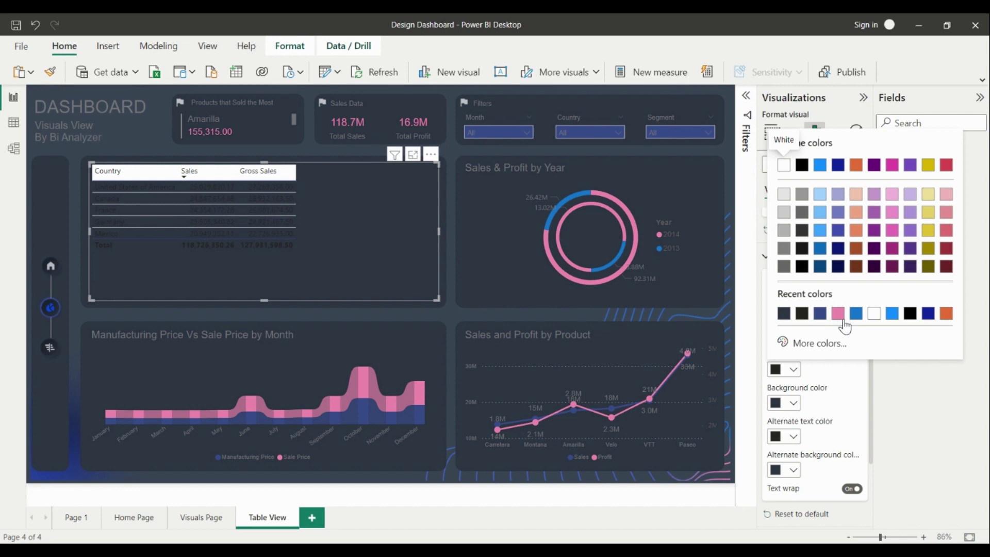
left_click(820, 314)
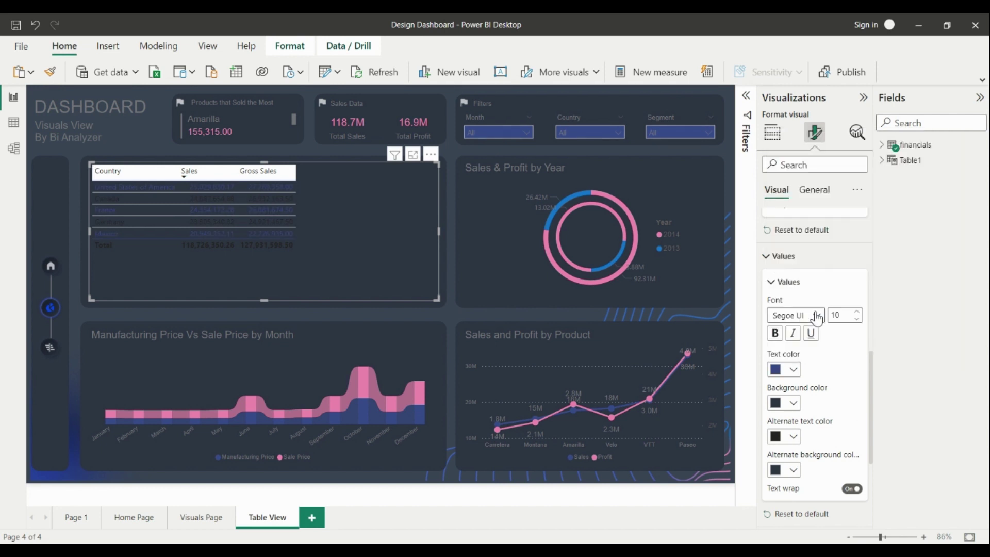
Try the recent pink as the values' alternate background color, then restore #2E3544
left_click(793, 469)
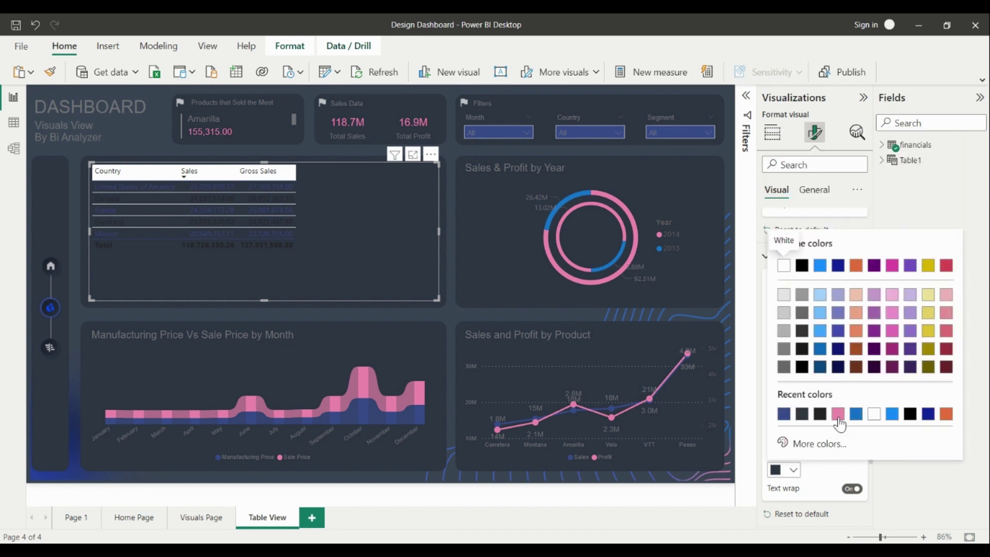
left_click(837, 412)
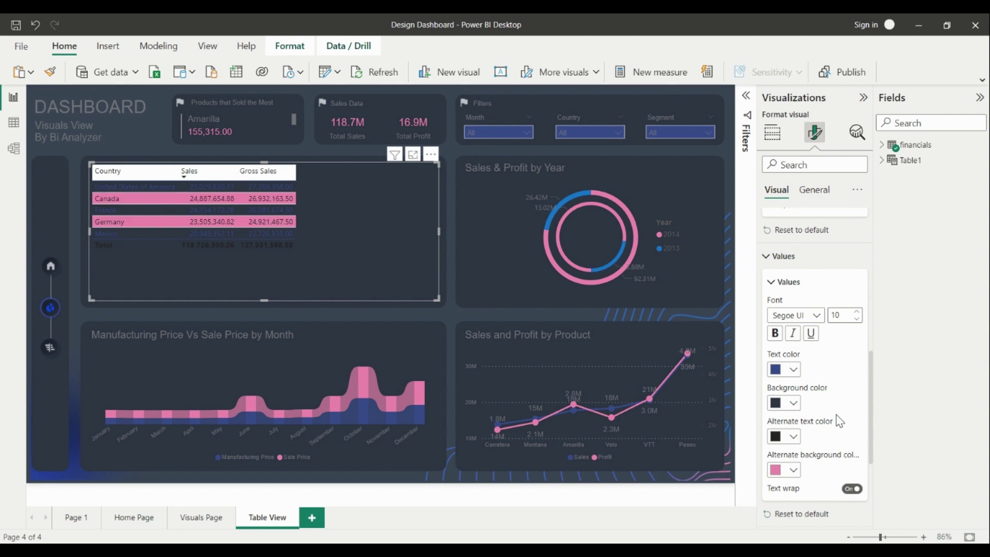
left_click(781, 470)
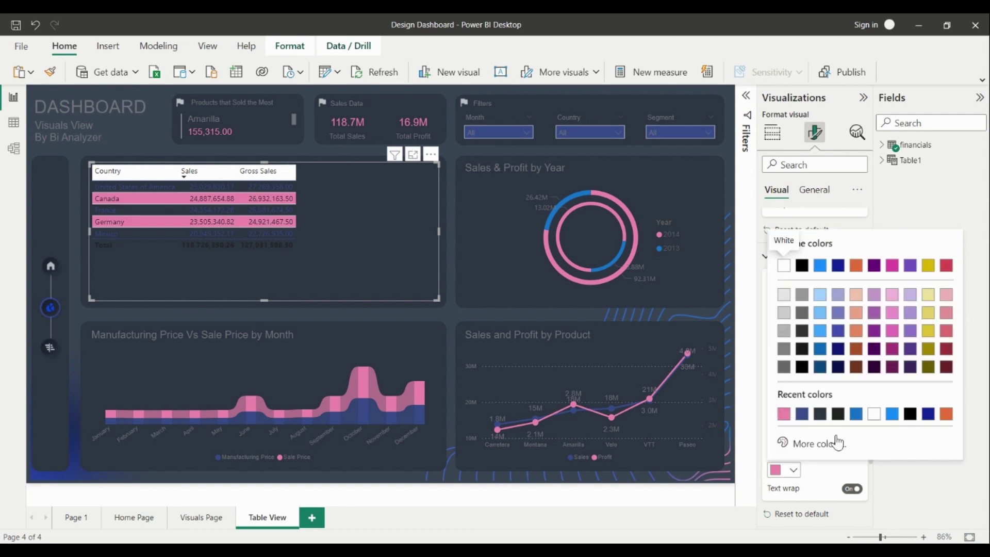
left_click(820, 413)
Set the alternate text color of the country table's values to the recent pink
left_click(793, 438)
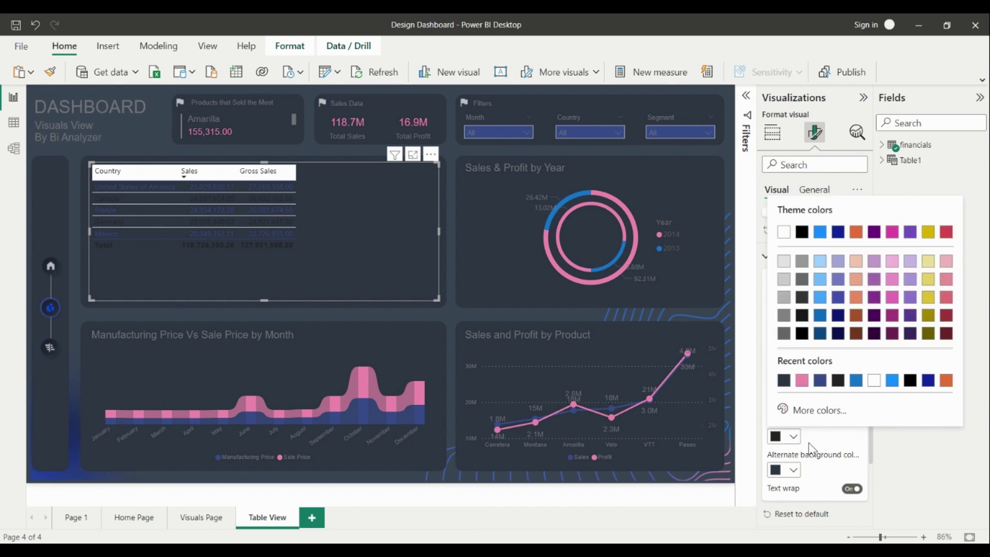
left_click(801, 380)
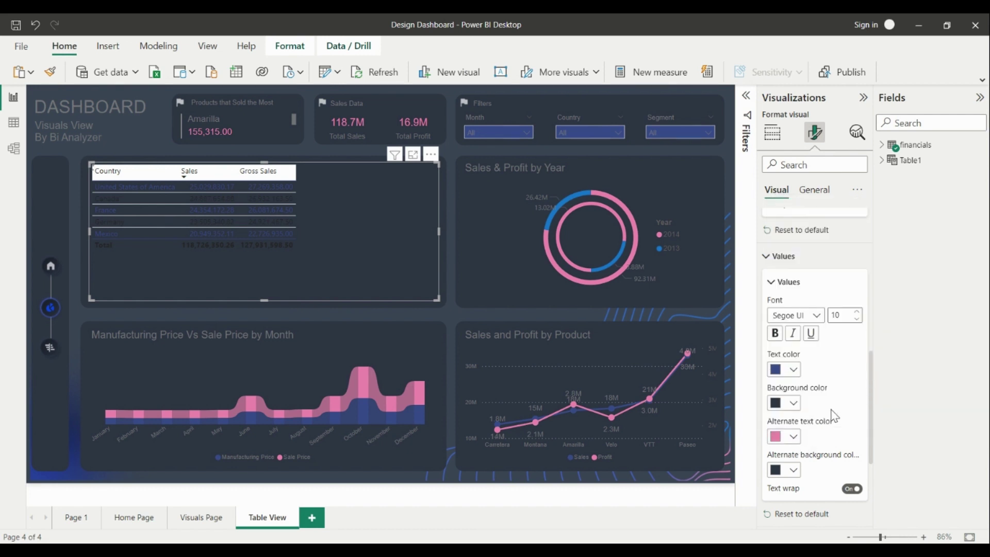
Set the font of the country table's values to Arial
scroll(799, 366, "up", 3)
left_click(795, 395)
scroll(814, 288, "up", 5)
key("Escape")
left_click(797, 395)
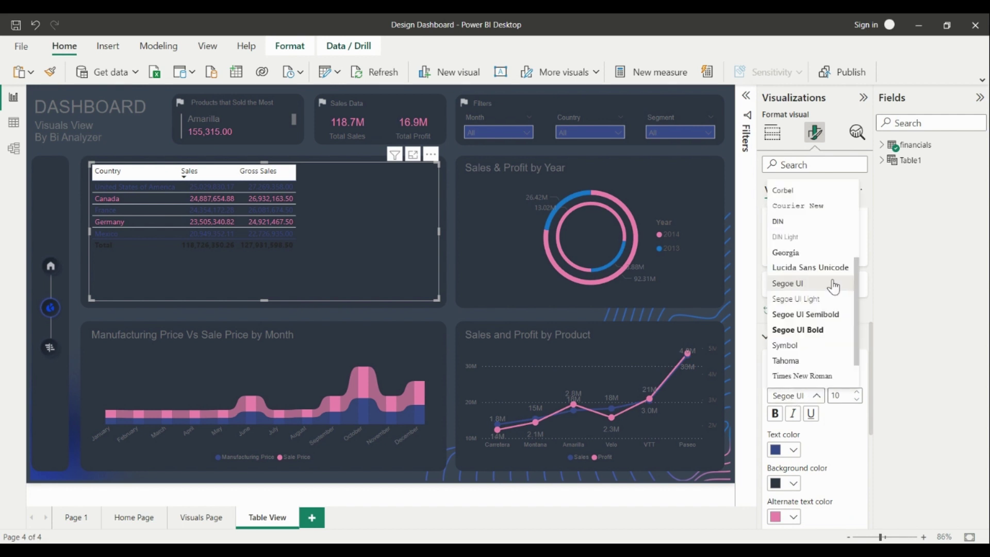
scroll(797, 235, "up", 5)
scroll(796, 222, "up", 2)
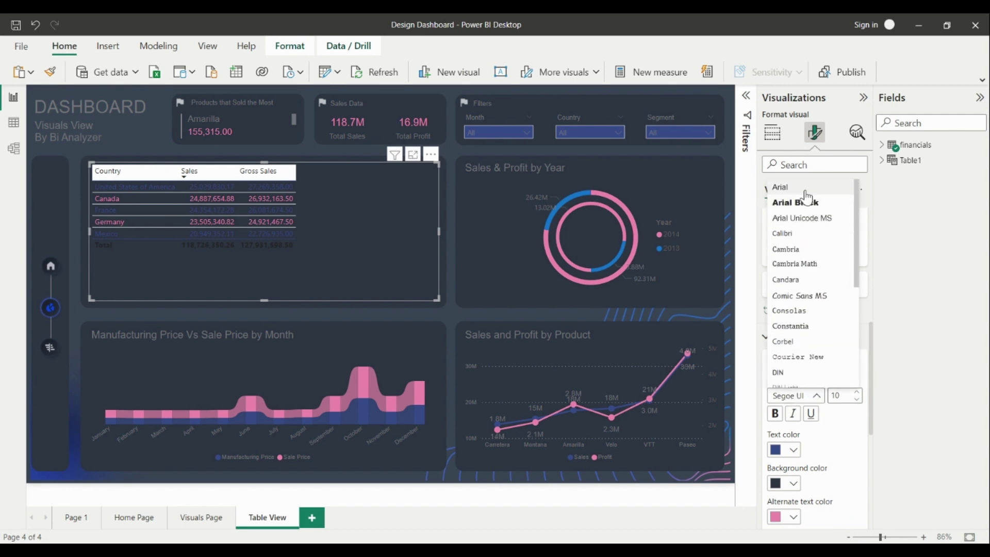
left_click(781, 195)
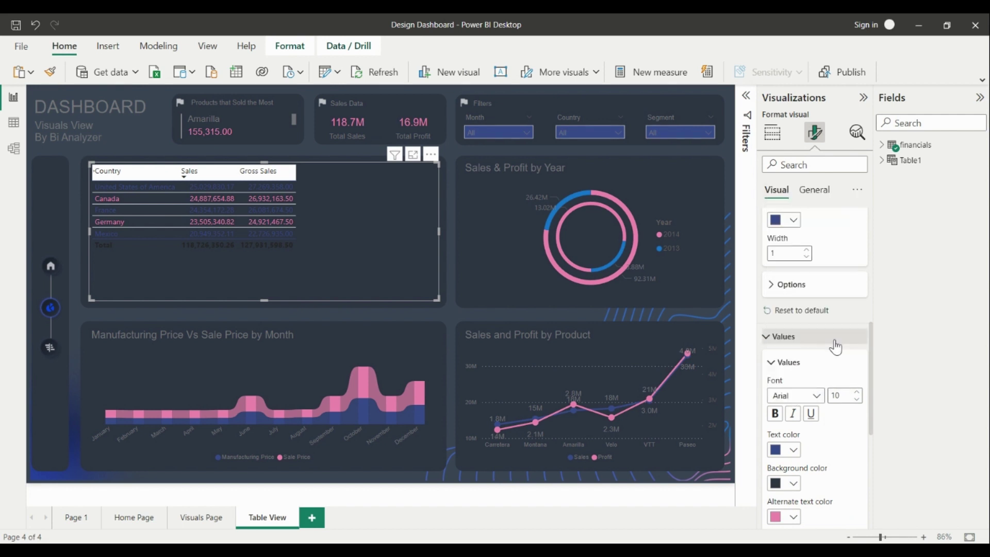
Set the country table's row padding to 7 and the font size of its values to 11
left_click(784, 287)
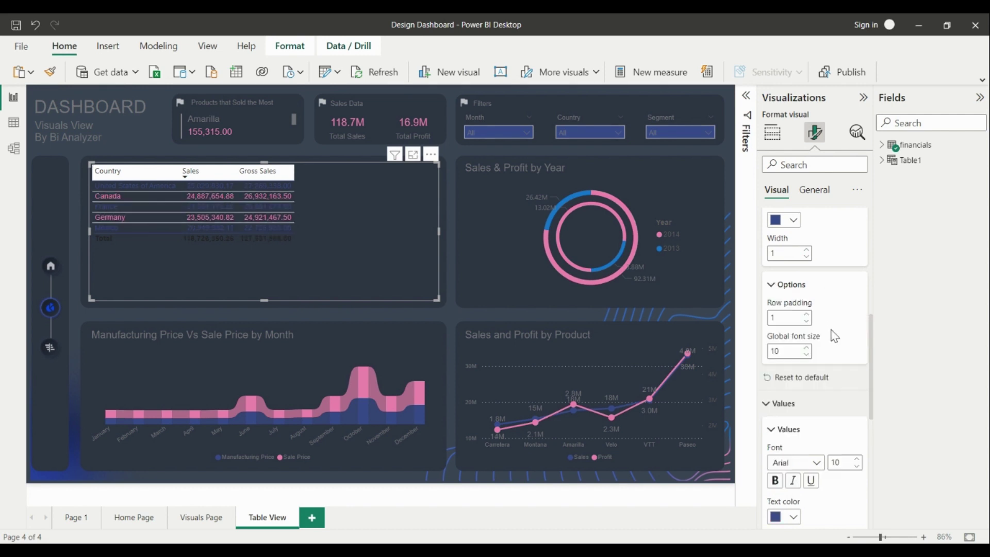
left_click(808, 315)
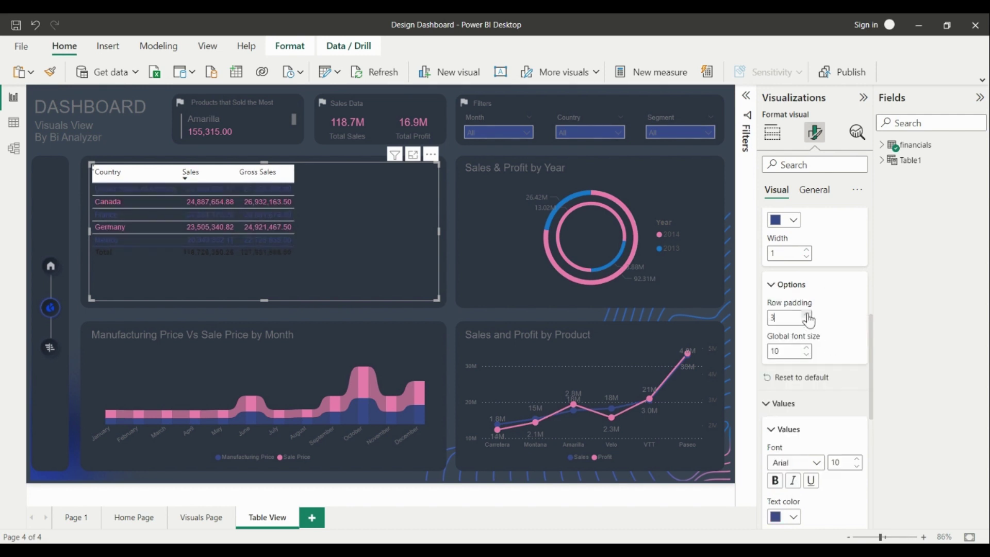
left_click(807, 314)
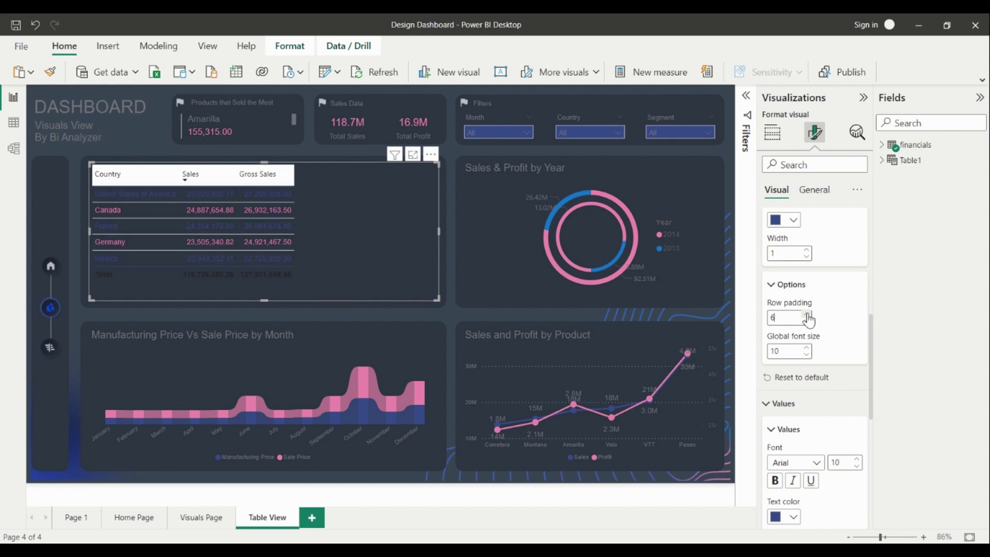
left_click(807, 315)
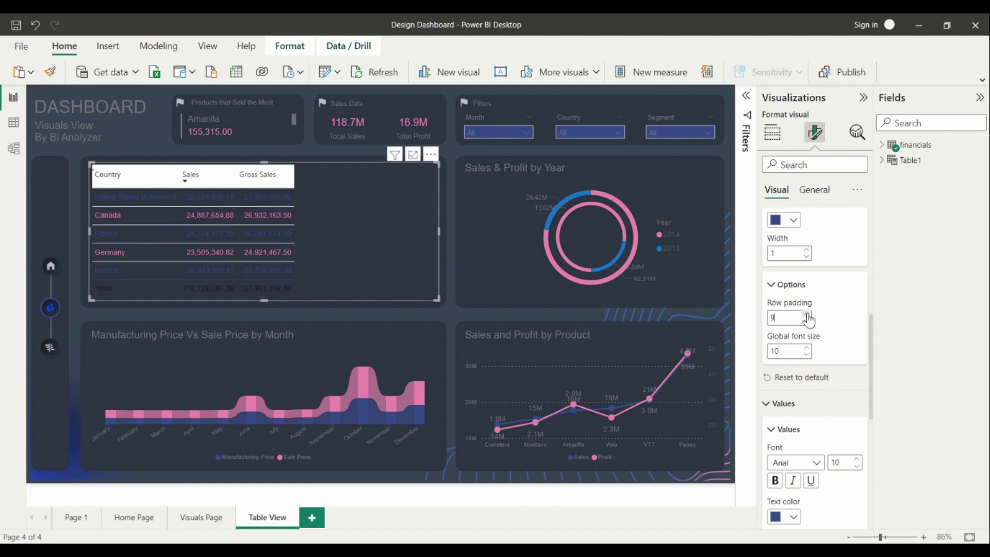
left_click(807, 321)
left_click(856, 459)
left_click(806, 321)
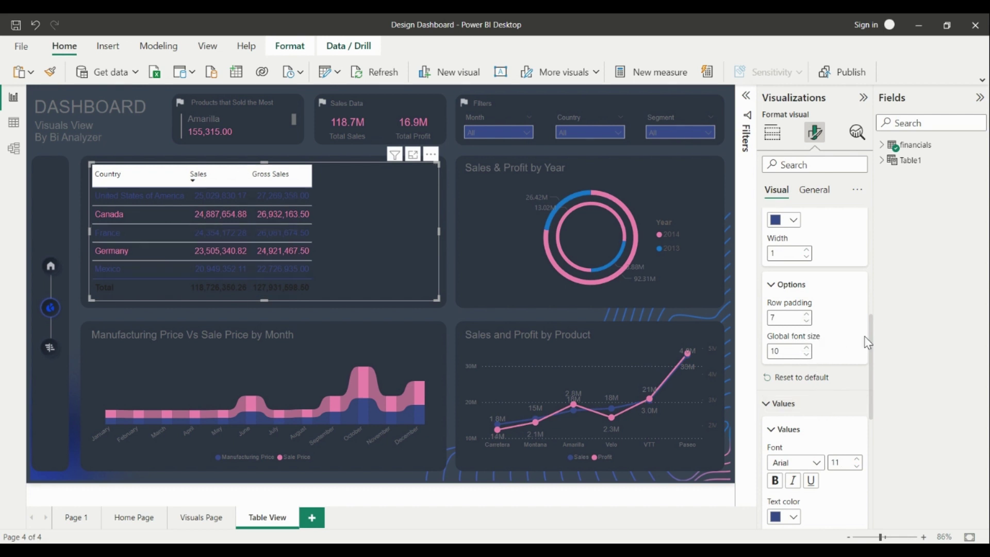
Set the color of the country table's horizontal gridlines to the recent dark blue
scroll(783, 301, "up", 5)
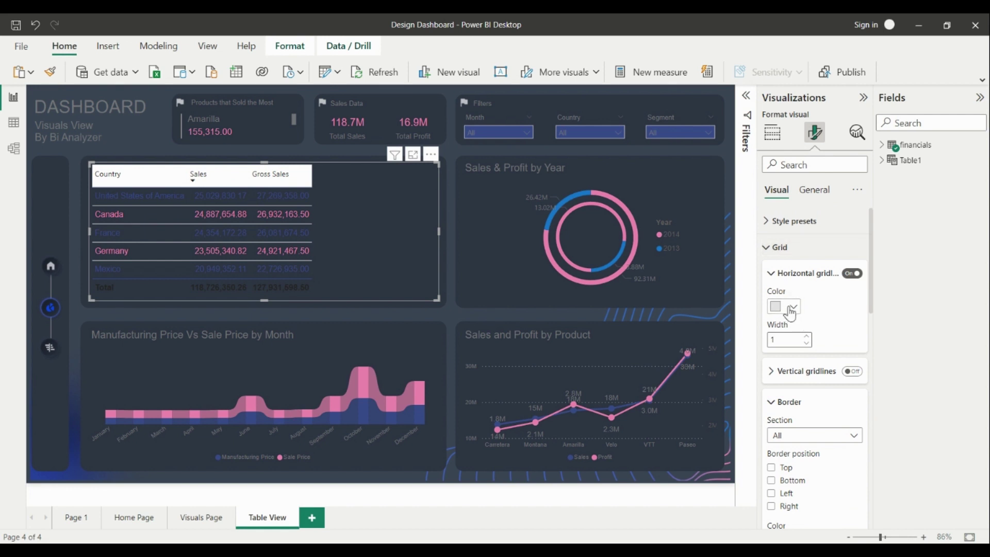
left_click(792, 307)
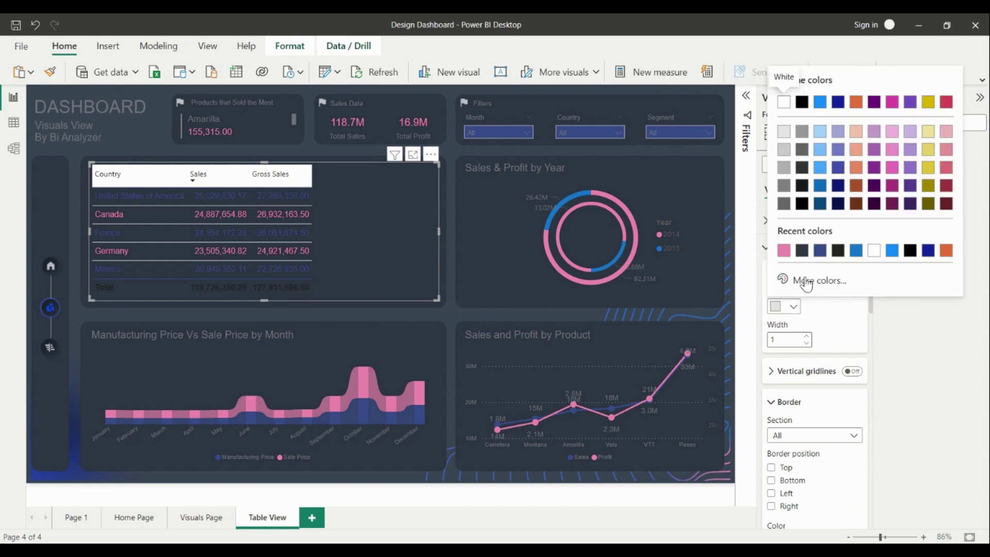
left_click(820, 251)
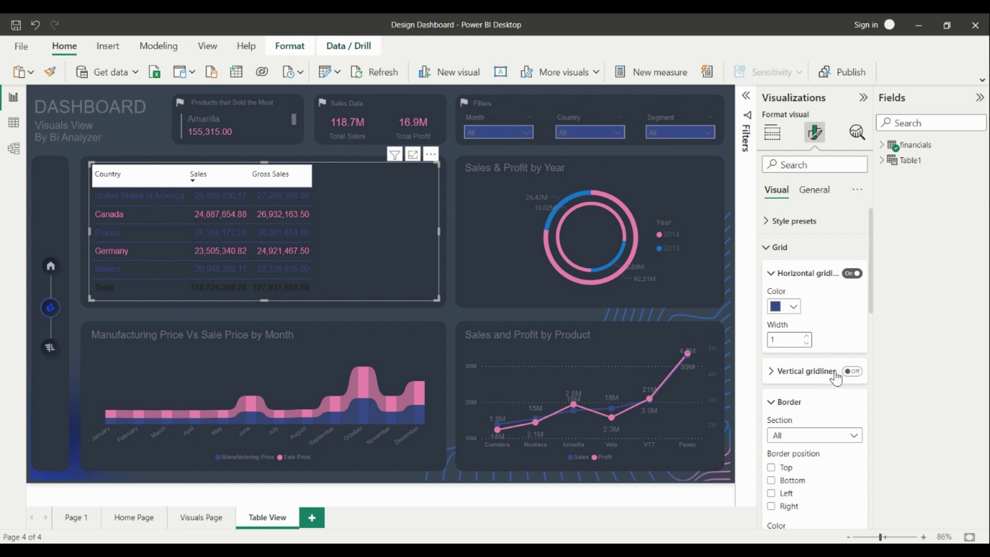
left_click(783, 248)
left_click(784, 274)
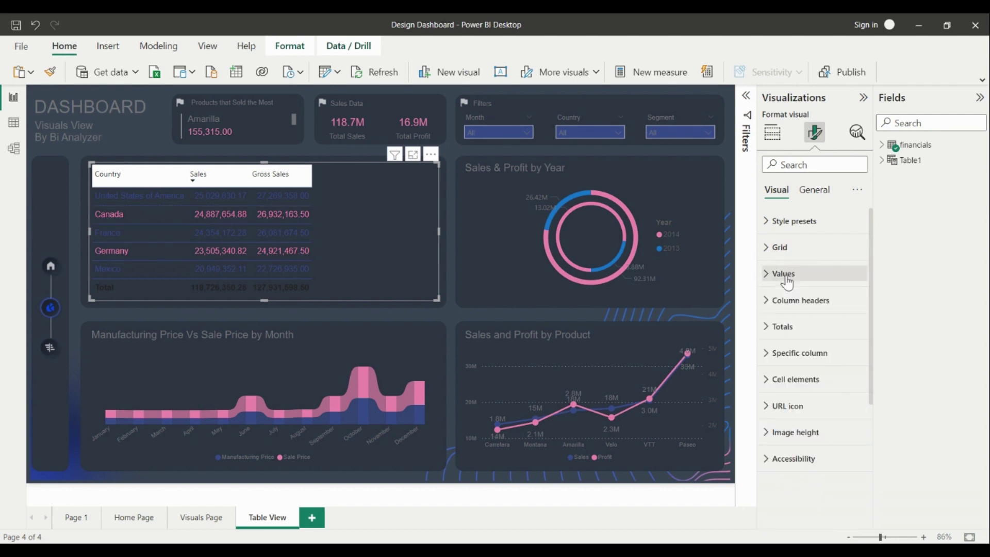
Set the country table's column headers to the recent dark blue text color and a #2E3544 background
left_click(801, 300)
scroll(865, 343, "down", 3)
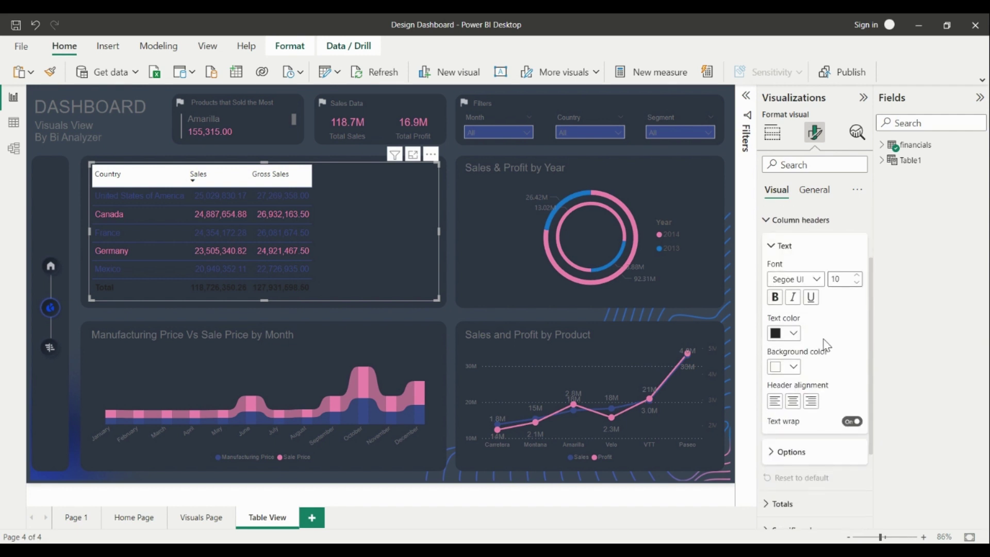
left_click(794, 332)
left_click(793, 367)
left_click(793, 367)
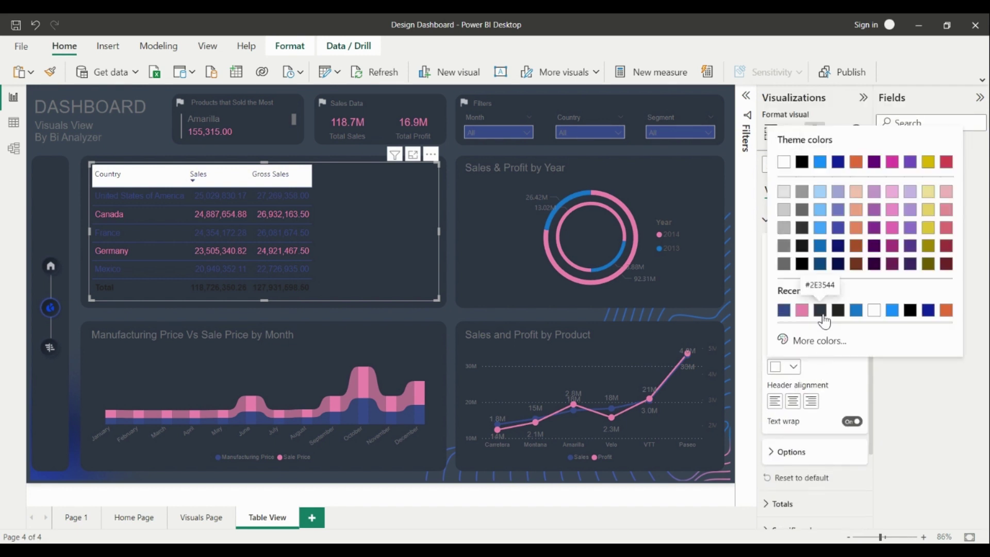
left_click(820, 310)
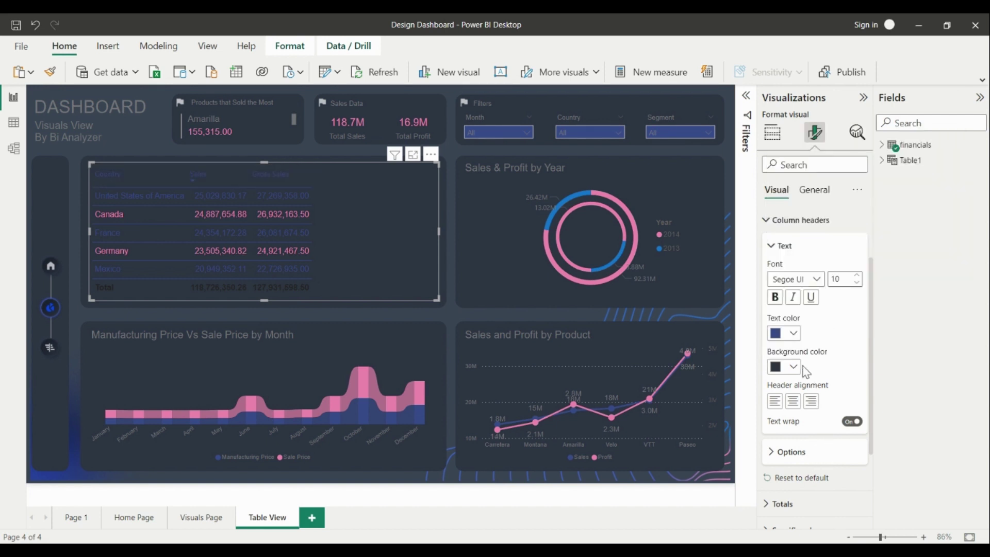
Set the country table's column headers to Arial at size 11 with left alignment
left_click(856, 276)
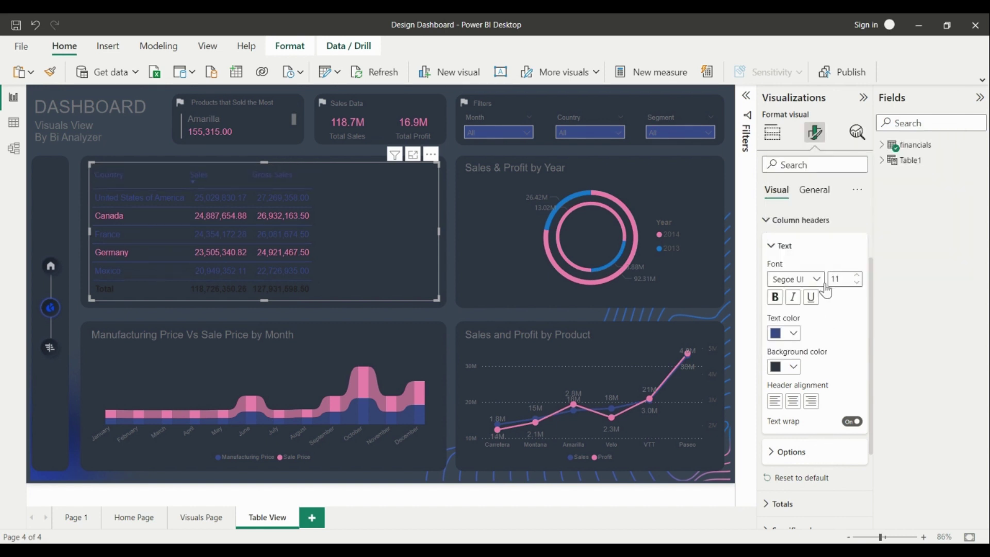
left_click(819, 281)
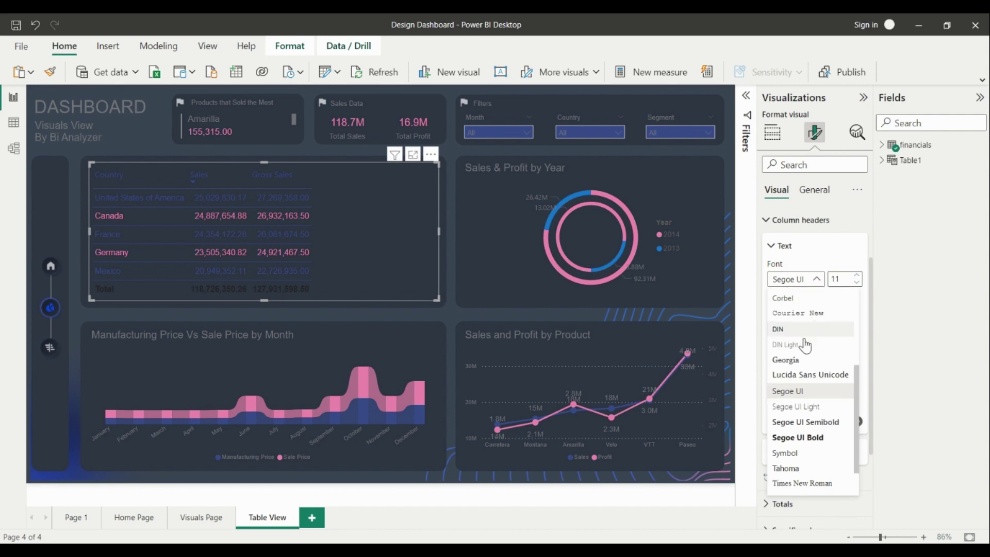
scroll(805, 340, "up", 5)
left_click(788, 295)
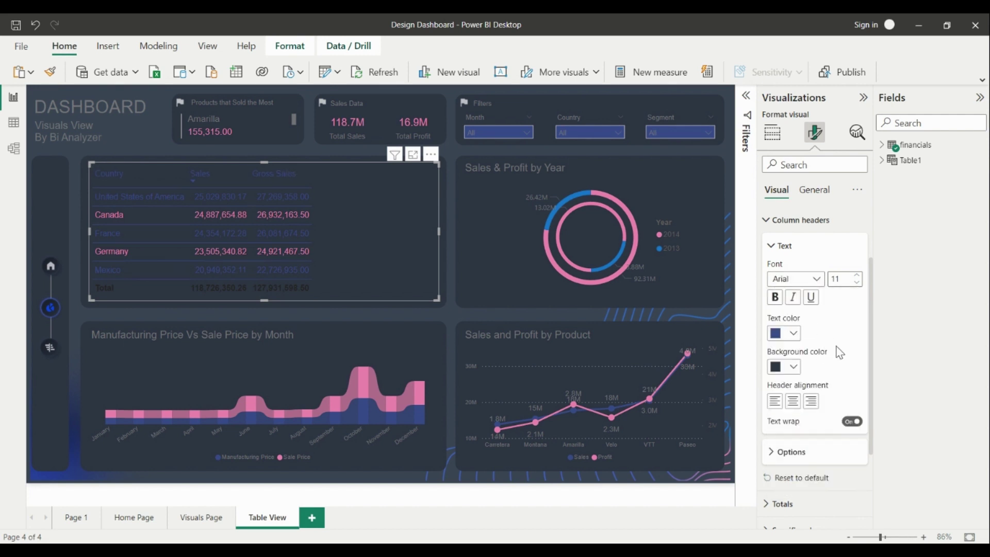
left_click(775, 404)
scroll(853, 376, "down", 1)
scroll(812, 352, "up", 2)
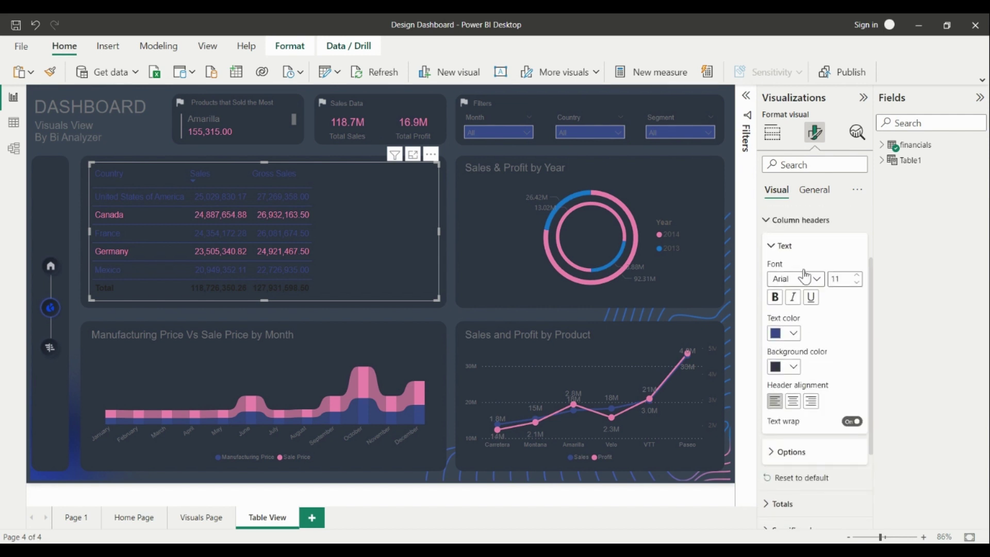
left_click(851, 226)
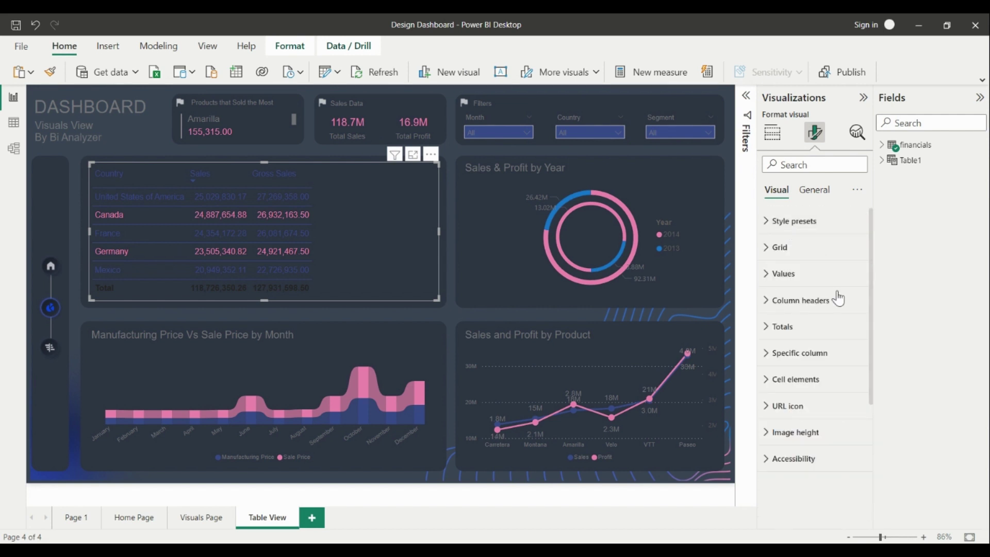
Set the text color of the country table's totals row to the recent pink
left_click(836, 331)
scroll(830, 350, "down", 2)
left_click(786, 392)
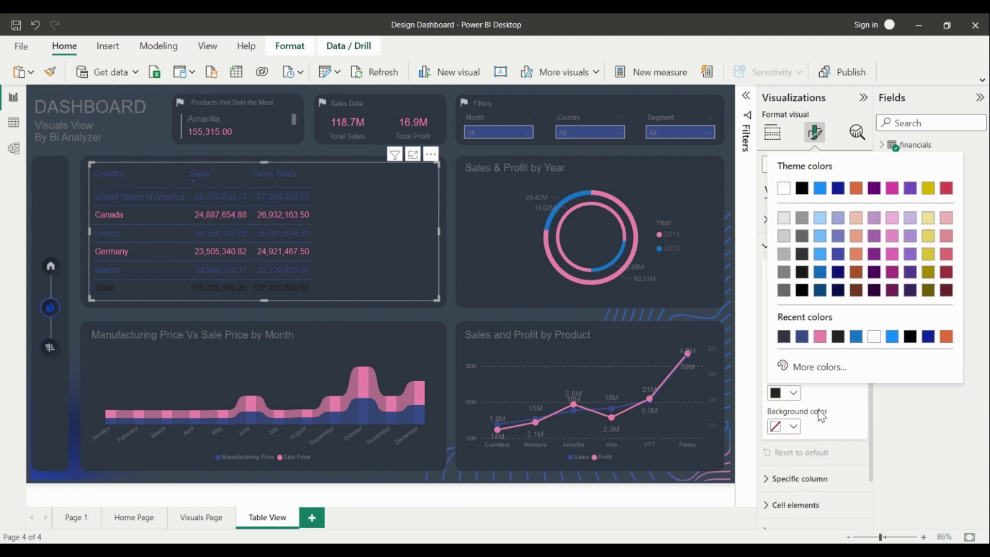
left_click(815, 340)
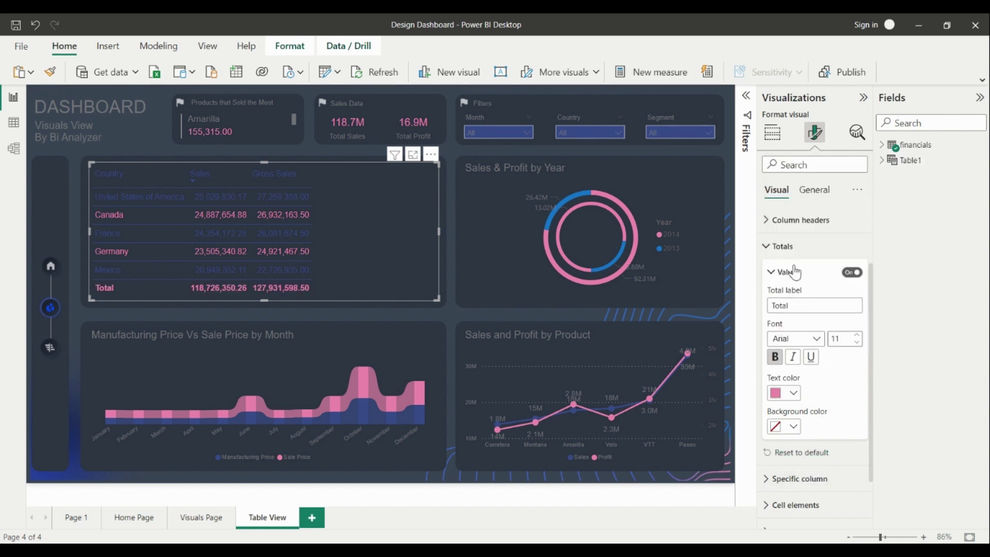
left_click(789, 248)
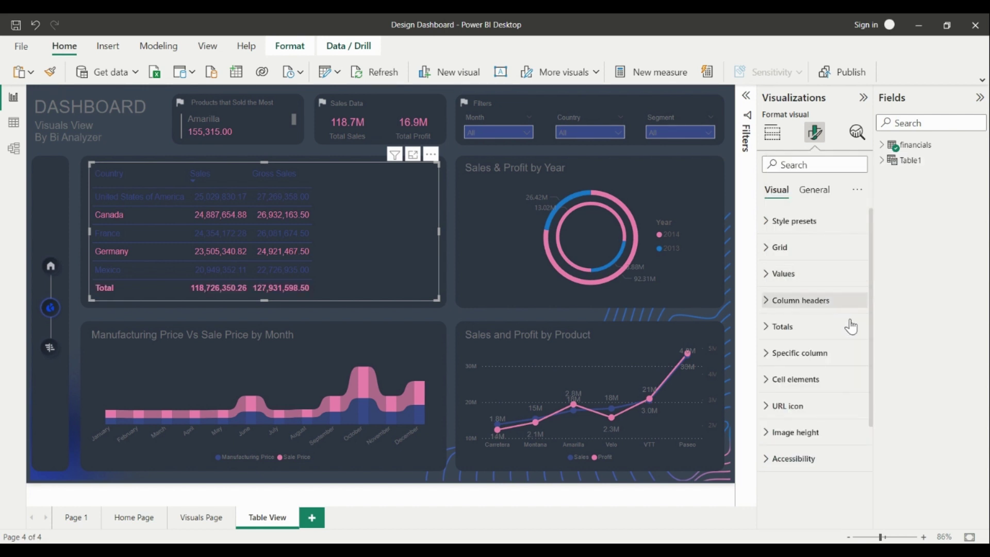
left_click(799, 354)
scroll(799, 354, "down", 3)
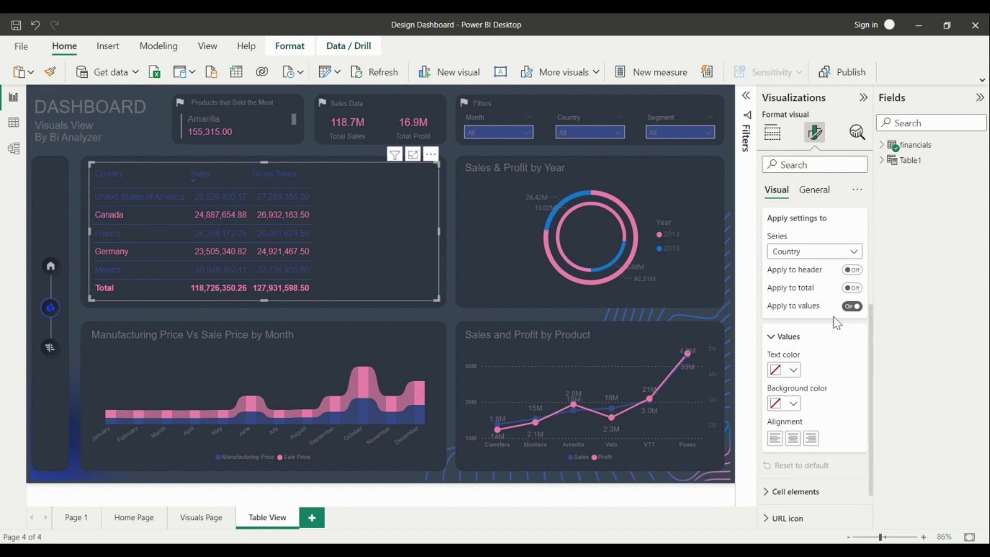
scroll(798, 225, "up", 2)
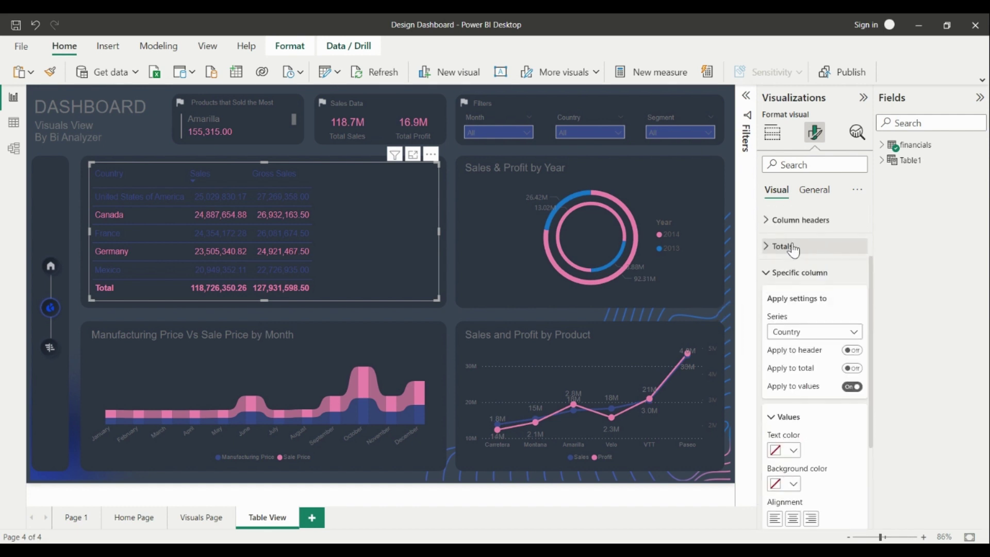
left_click(799, 269)
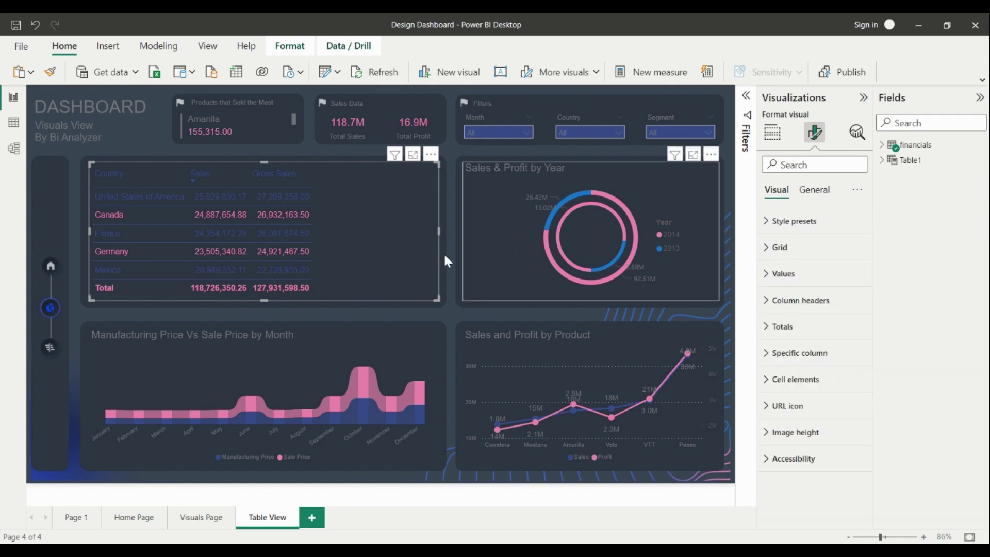
Widen the Country, Sales and Gross Sales columns so the country table spans most of its frame's width
left_click(304, 148)
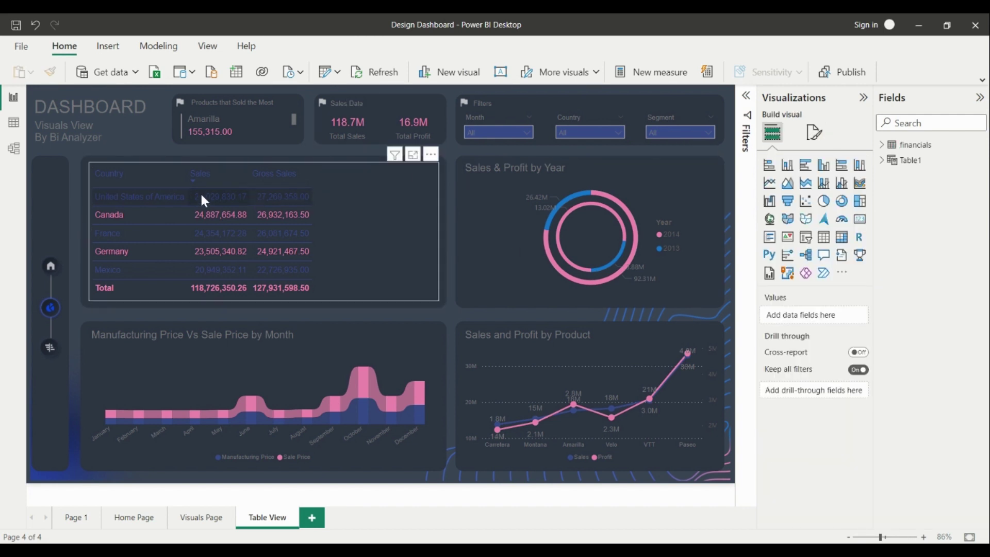
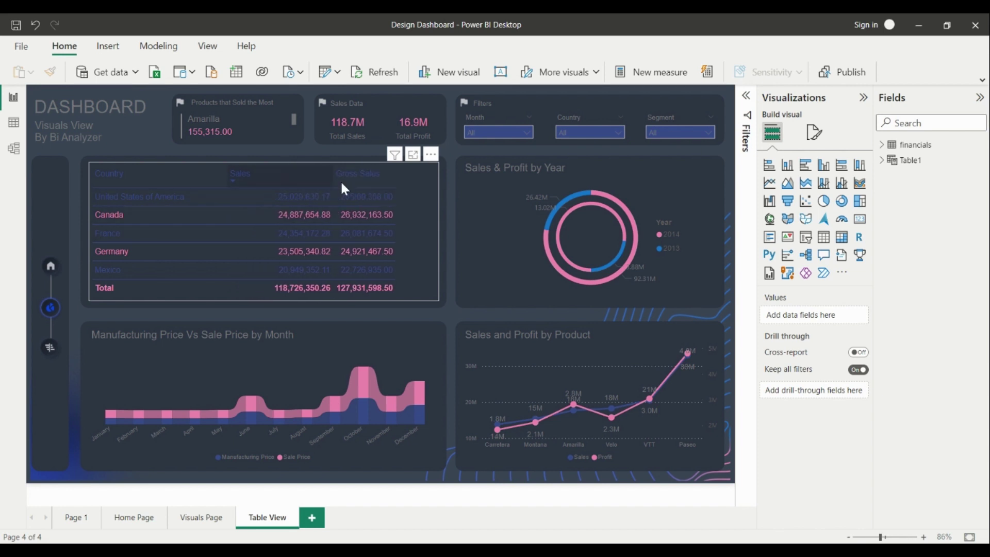
mouse_move(290, 180)
left_mouse_down()
mouse_move(342, 181)
mouse_move(306, 181)
left_mouse_up()
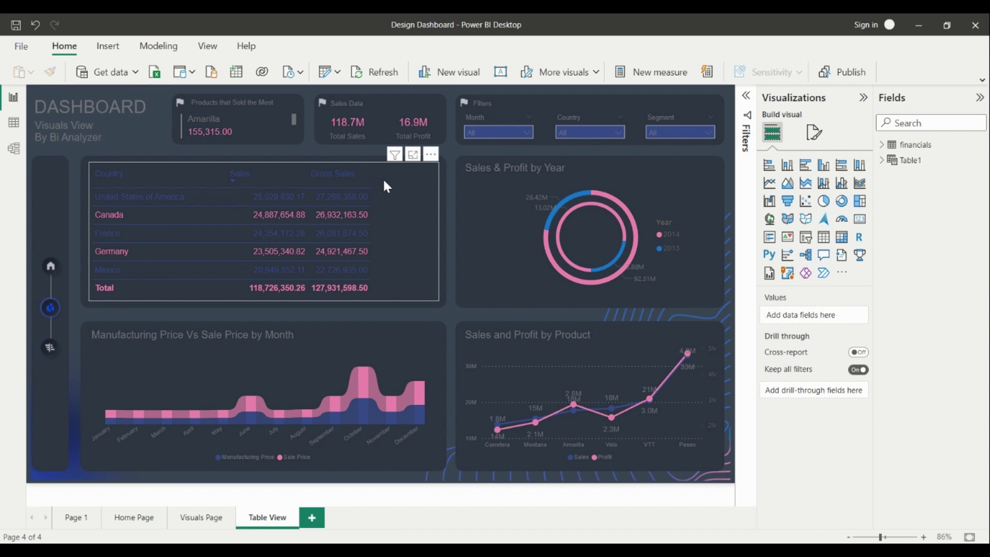
left_click_drag(369, 177, 425, 191)
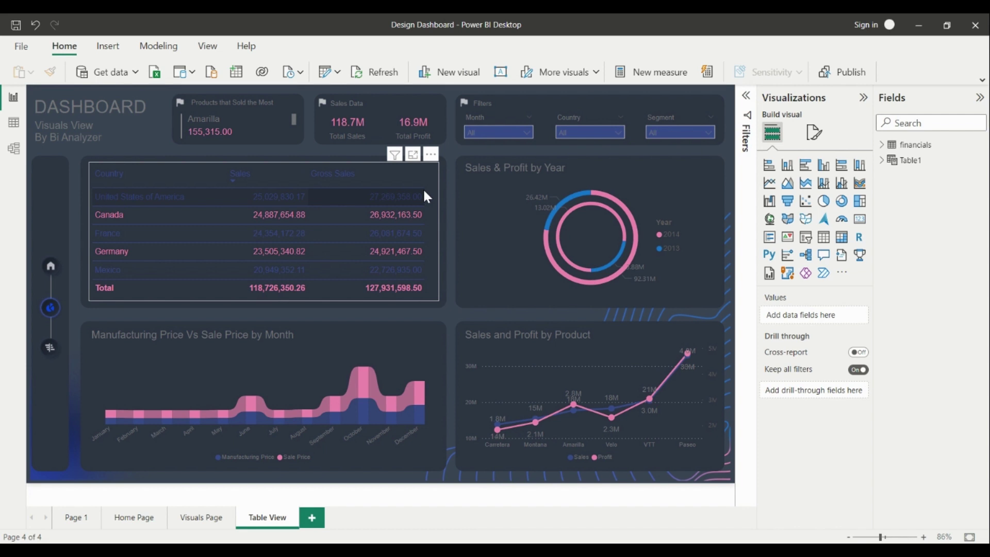
Apply the Country column's specific formatting to its header and total as well, and align it left
left_click(437, 193)
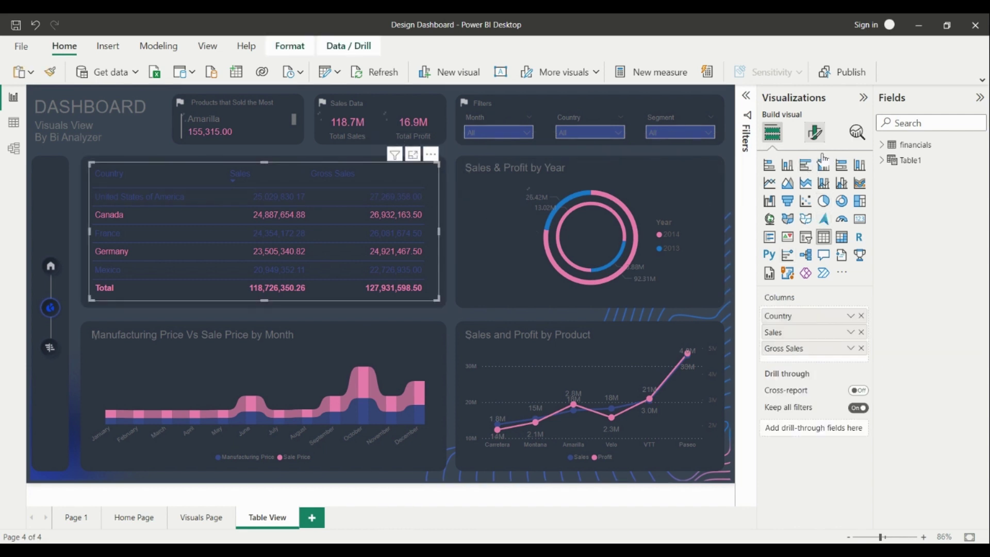
left_click(814, 132)
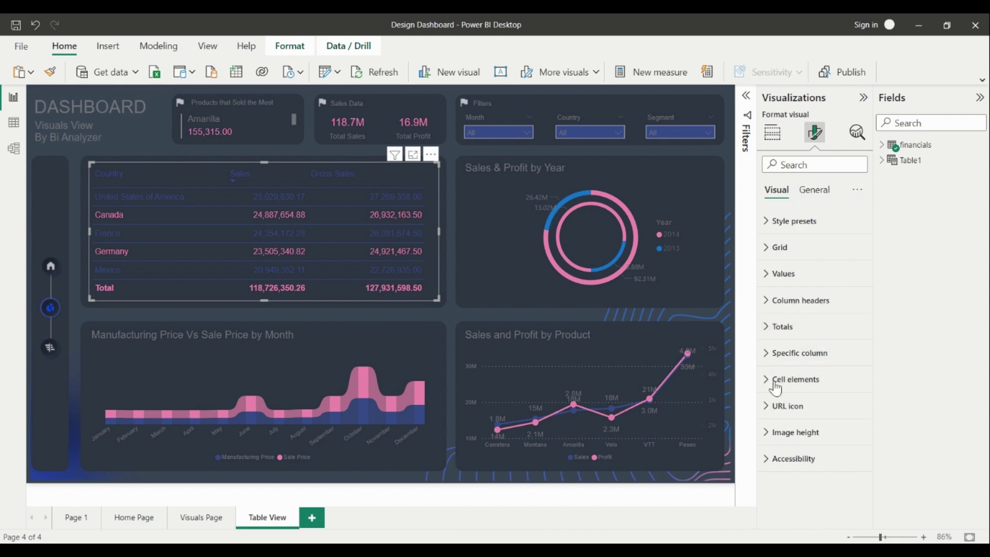
left_click(811, 354)
scroll(815, 372, "down", 4)
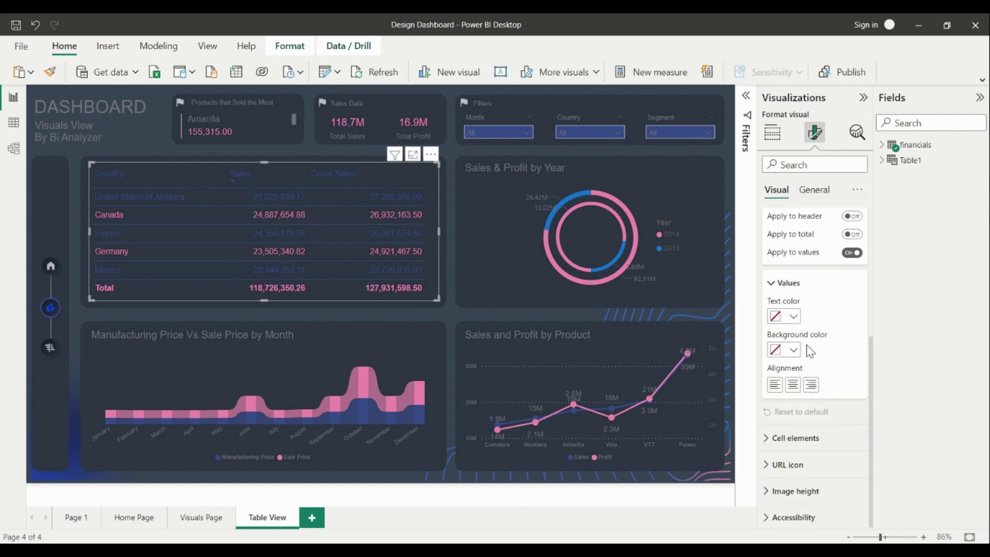
left_click(852, 233)
left_click(852, 215)
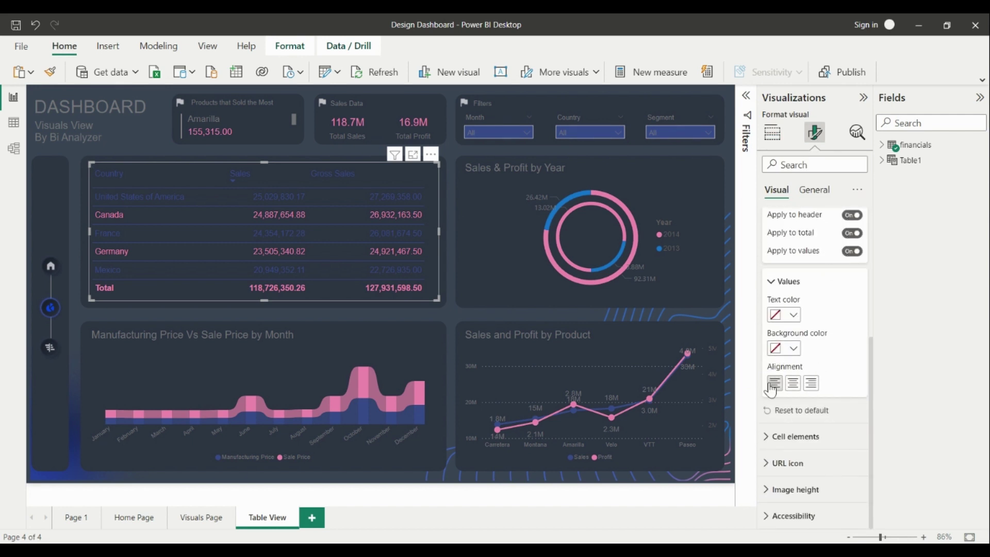
scroll(817, 354, "up", 3)
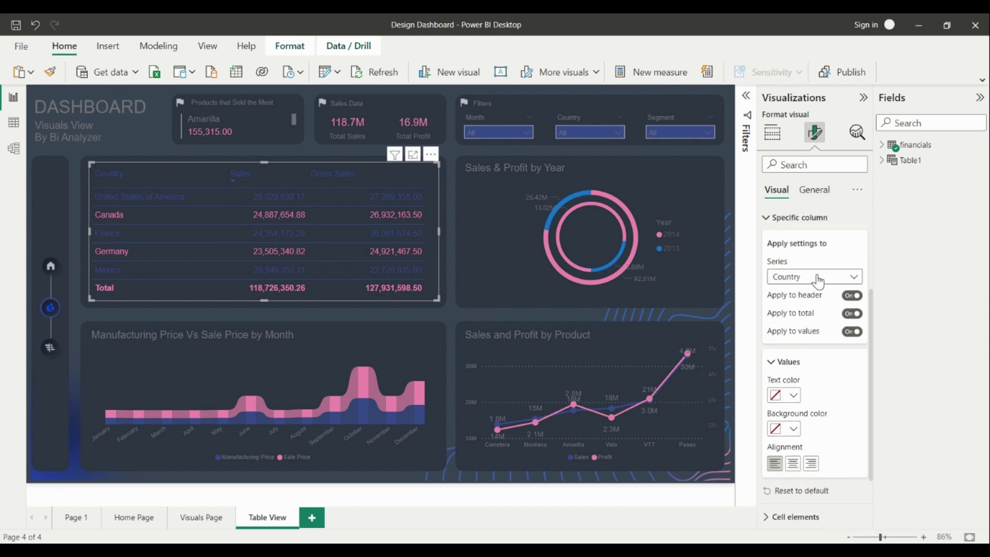
Apply the Sales column's specific formatting to its header and total as well, and align it left
left_click(818, 281)
left_click(794, 305)
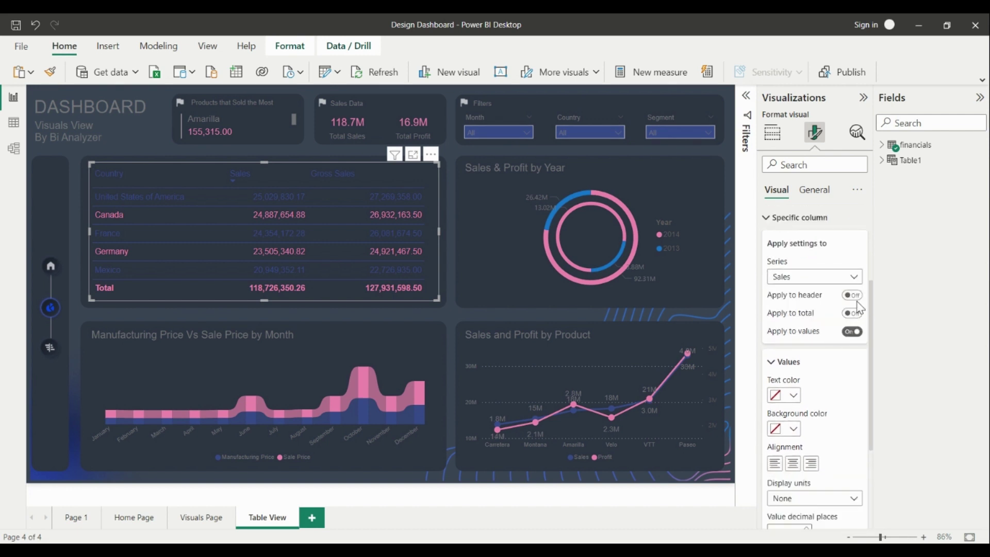
left_click(852, 295)
left_click(852, 313)
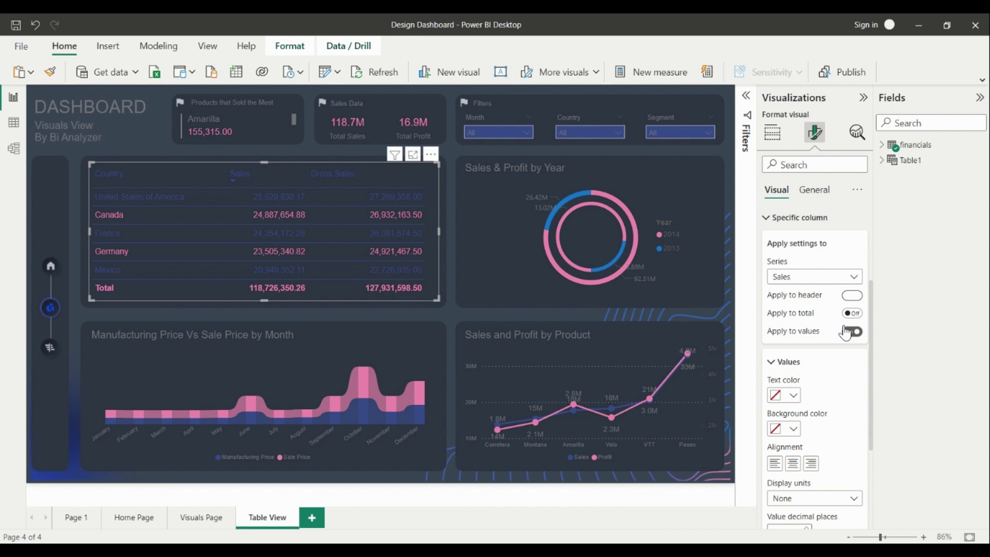
left_click(773, 468)
Apply the Gross Sales column's specific formatting to its header and total too, with left alignment
left_click(822, 281)
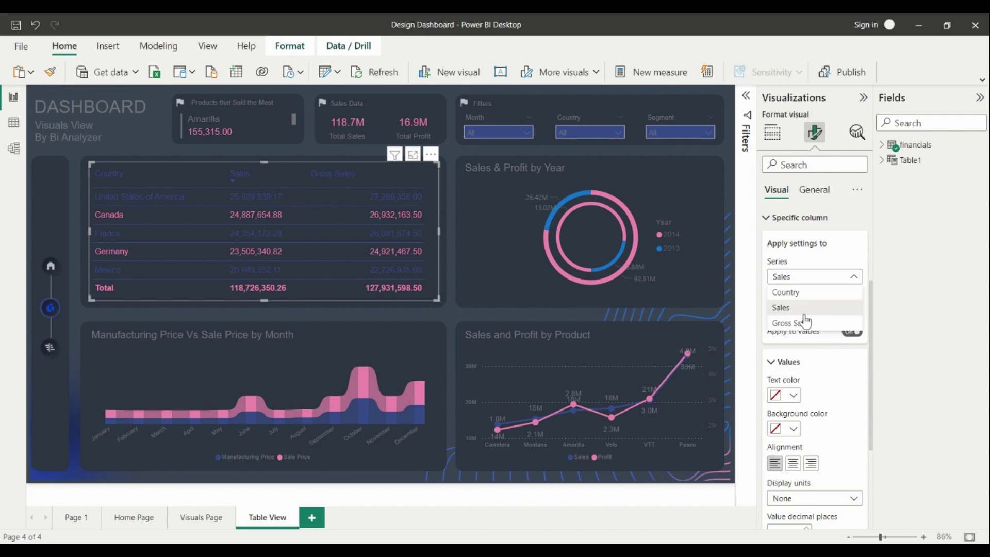
left_click(791, 323)
left_click(852, 295)
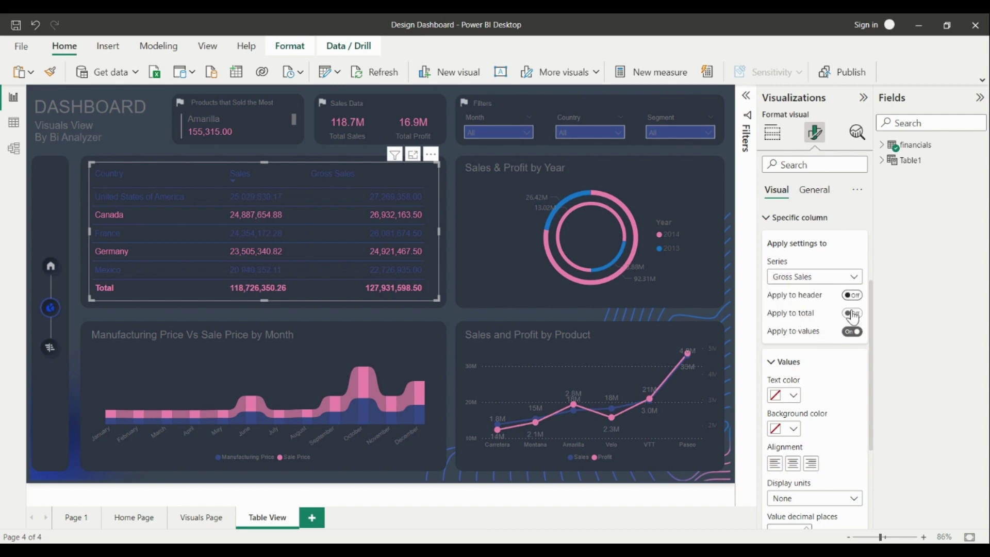
left_click(774, 463)
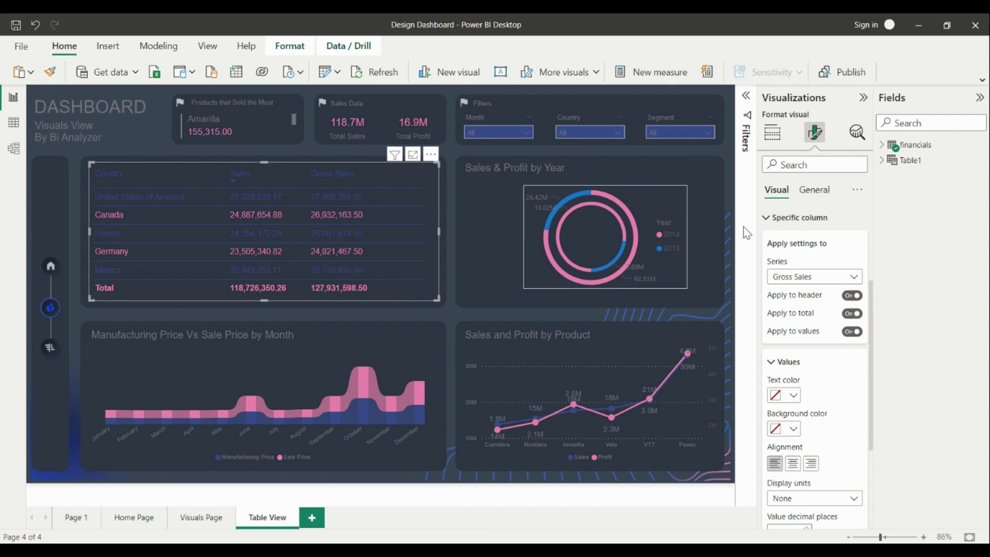
Convert the Manufacturing Price Vs Sale Price by Month ribbon chart into a table
left_click(175, 156)
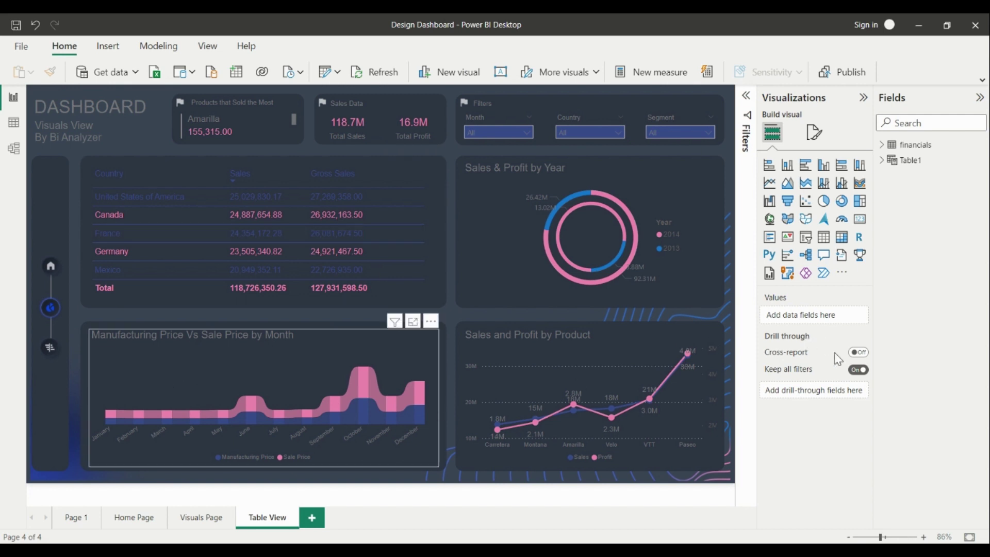
left_click(814, 132)
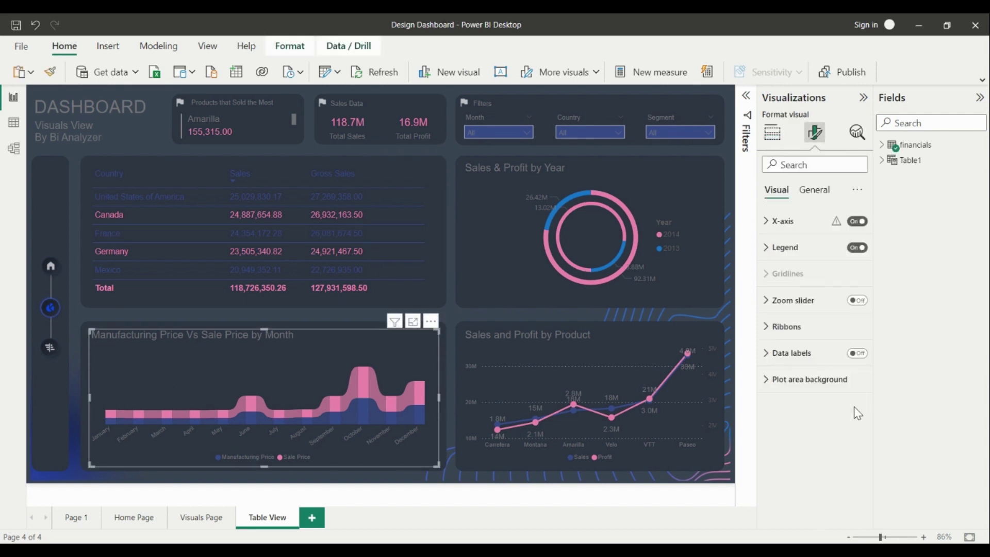
left_click(772, 132)
left_click(827, 236)
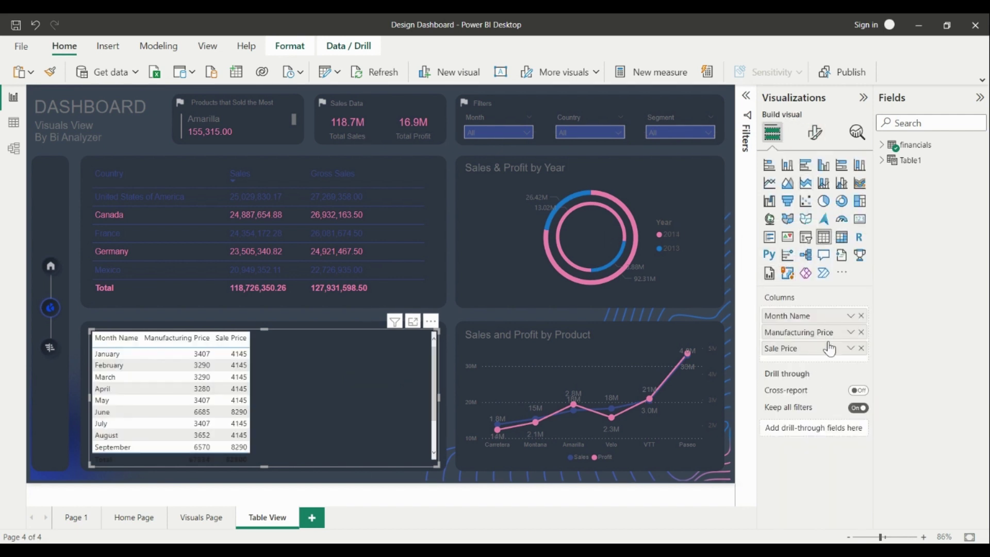
Set the month table's horizontal gridlines to the recent dark blue
left_click(814, 132)
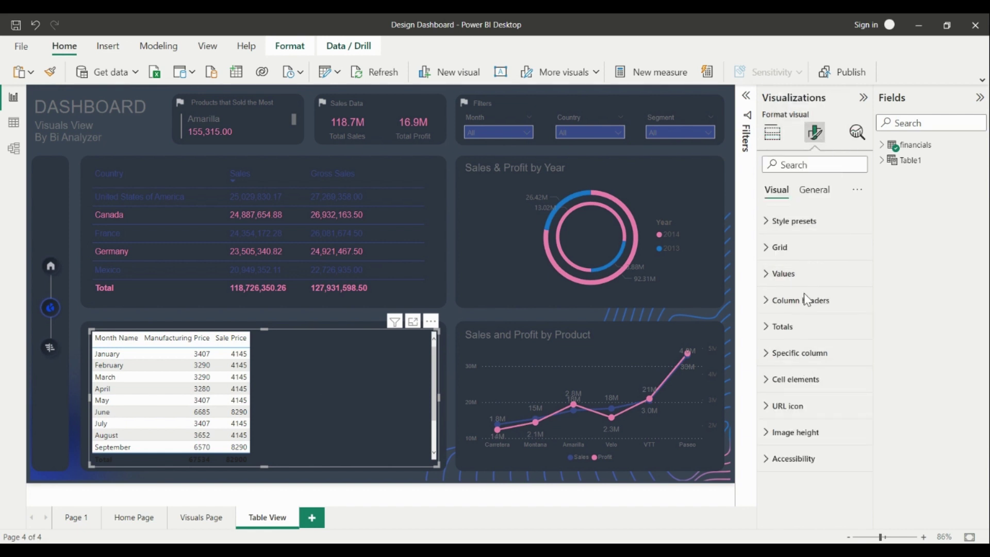
left_click(783, 230)
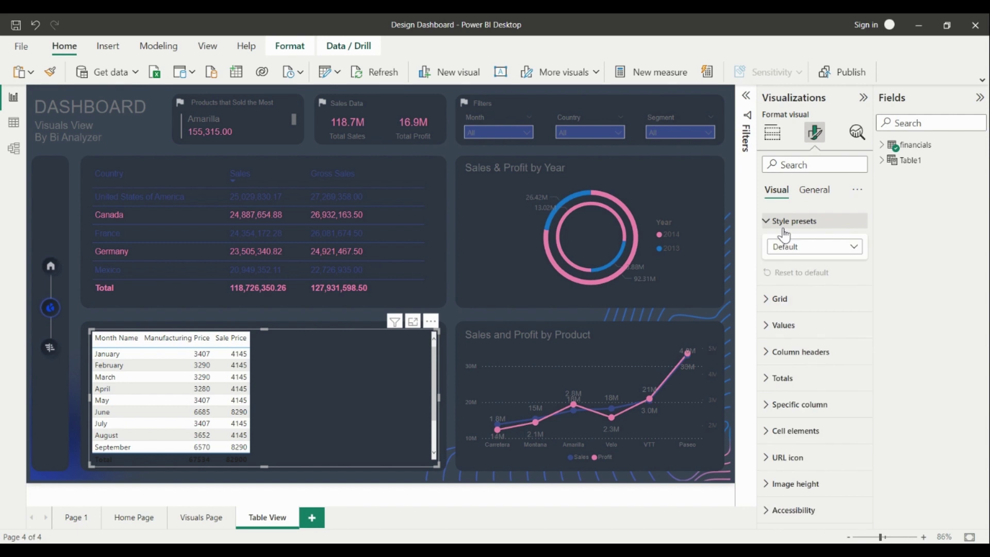
left_click(783, 230)
left_click(779, 248)
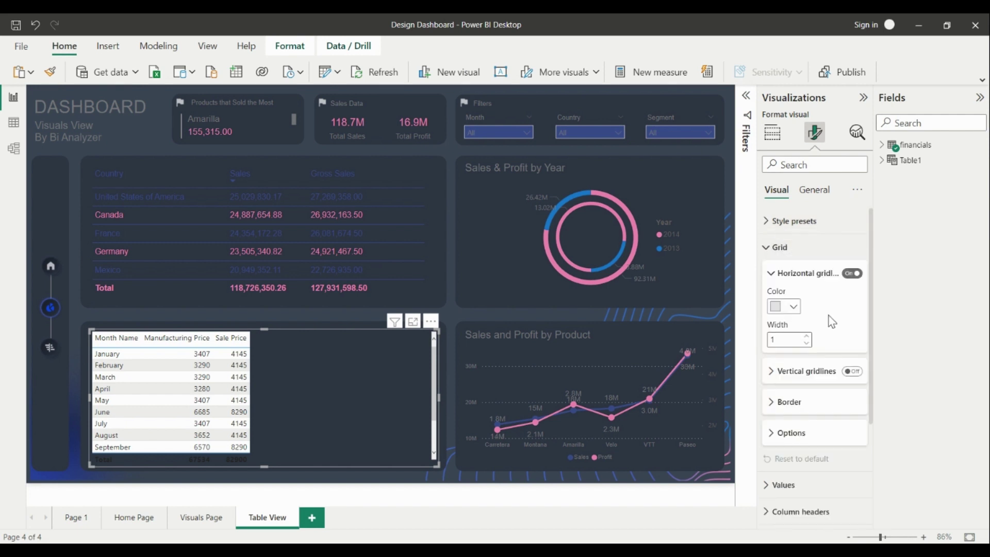
left_click(792, 307)
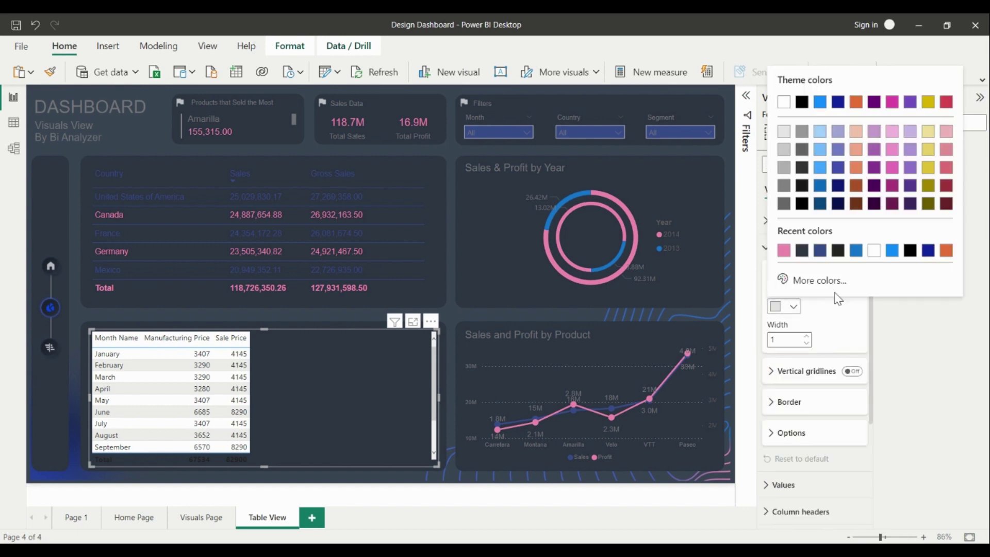
left_click(823, 250)
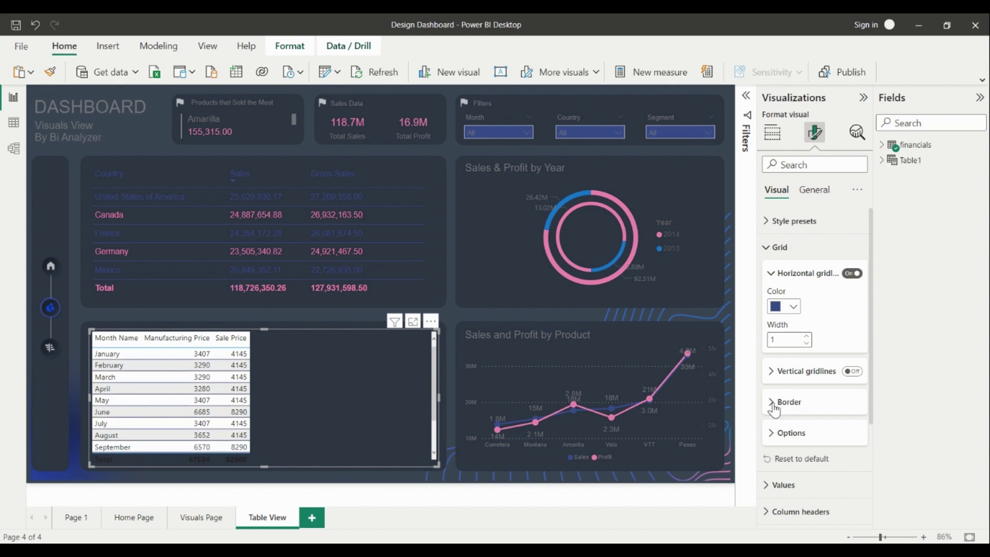
Set the month table's grid border color to the recent dark blue
left_click(773, 405)
scroll(776, 399, "down", 3)
left_click(789, 380)
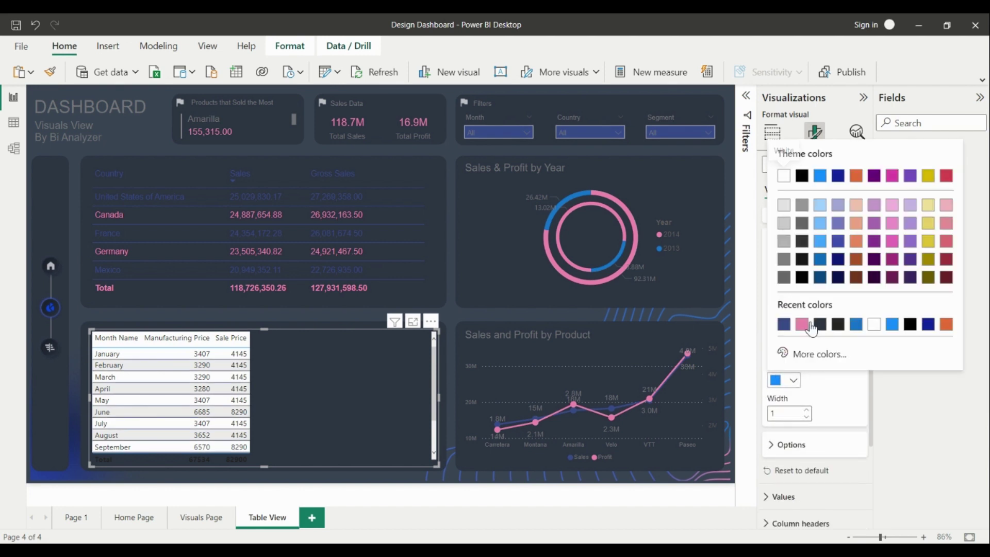
left_click(783, 323)
Increase the month table's row padding to 6
scroll(832, 382, "down", 2)
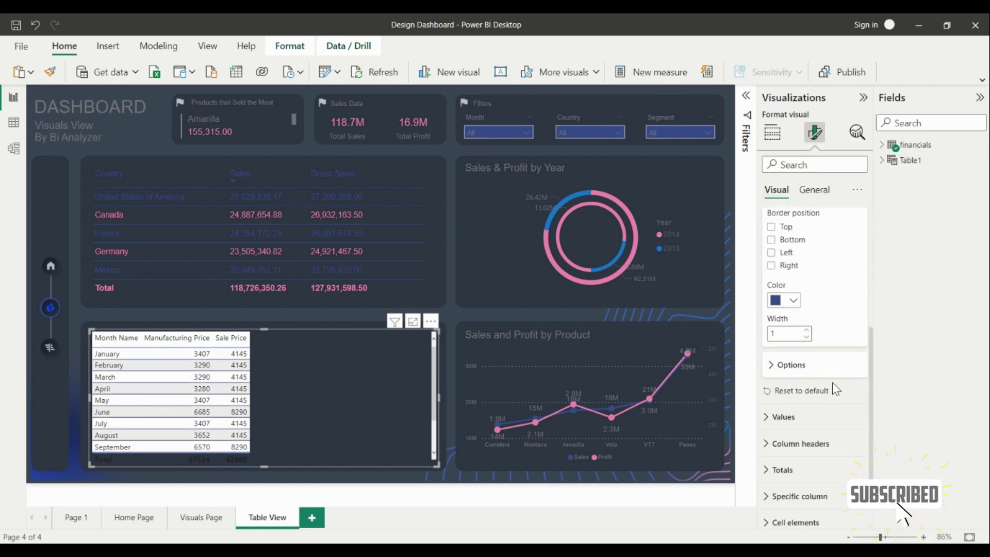
left_click(774, 365)
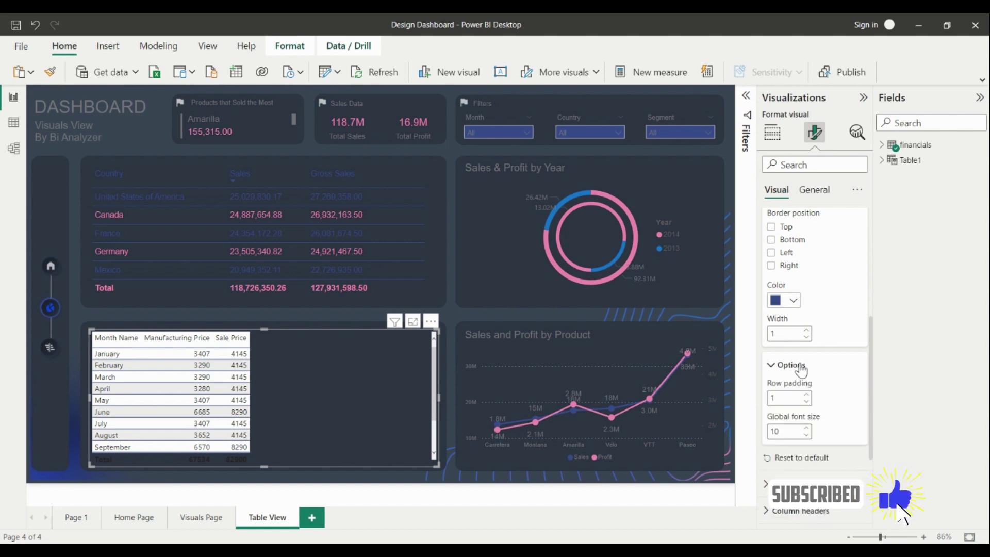
left_click(806, 396)
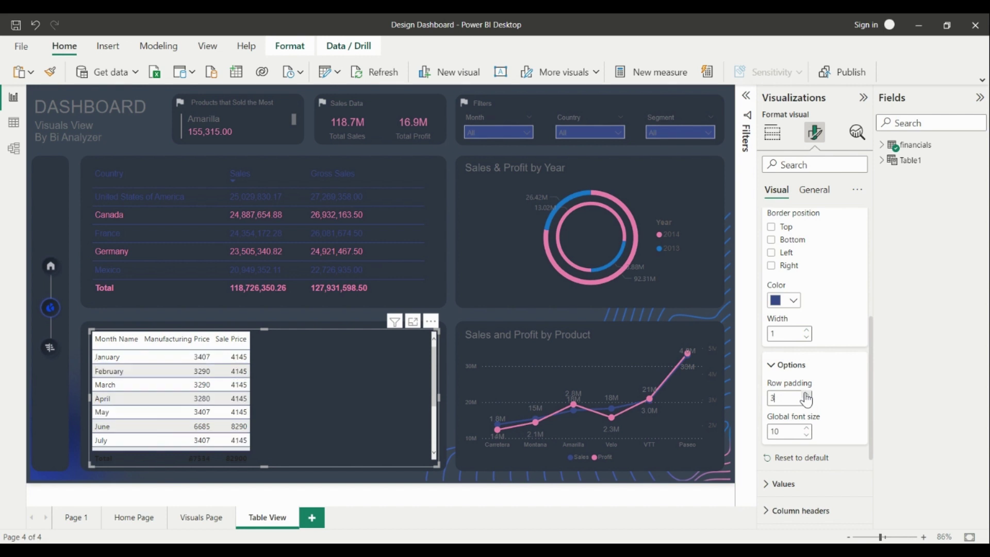
left_click(807, 396)
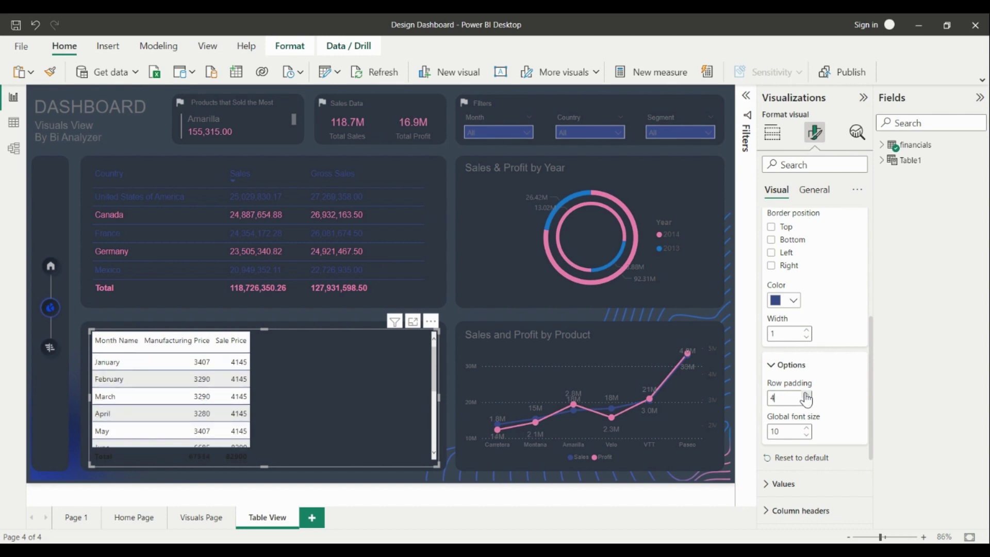
Set the month table's values to the Arial font at size 11
scroll(812, 386, "down", 3)
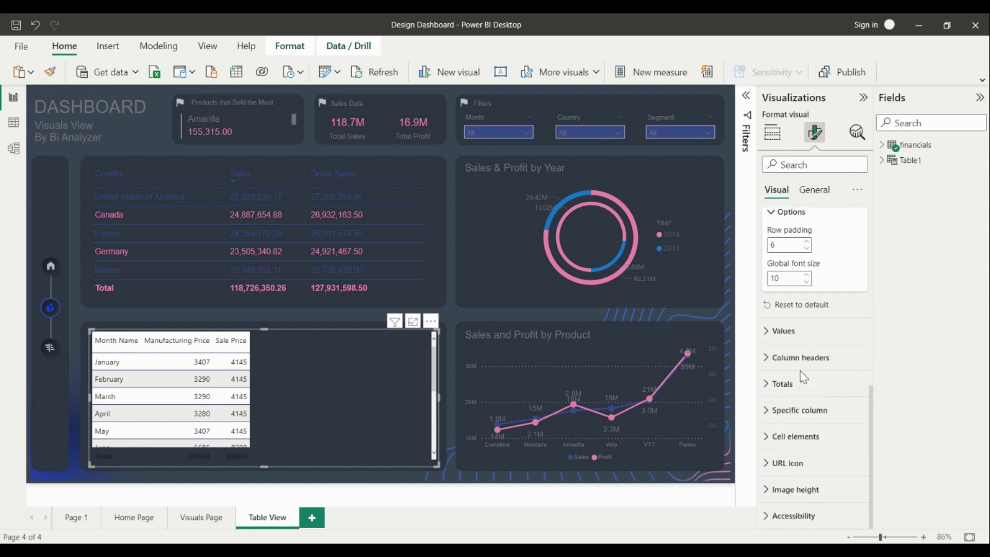
left_click(783, 330)
scroll(827, 351, "down", 2)
left_click(816, 309)
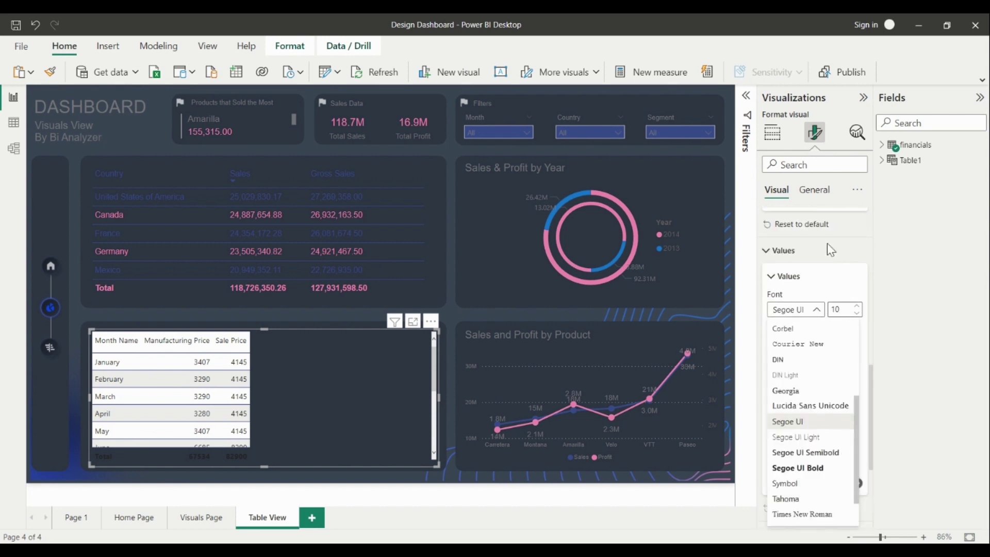
scroll(810, 410, "up", 5)
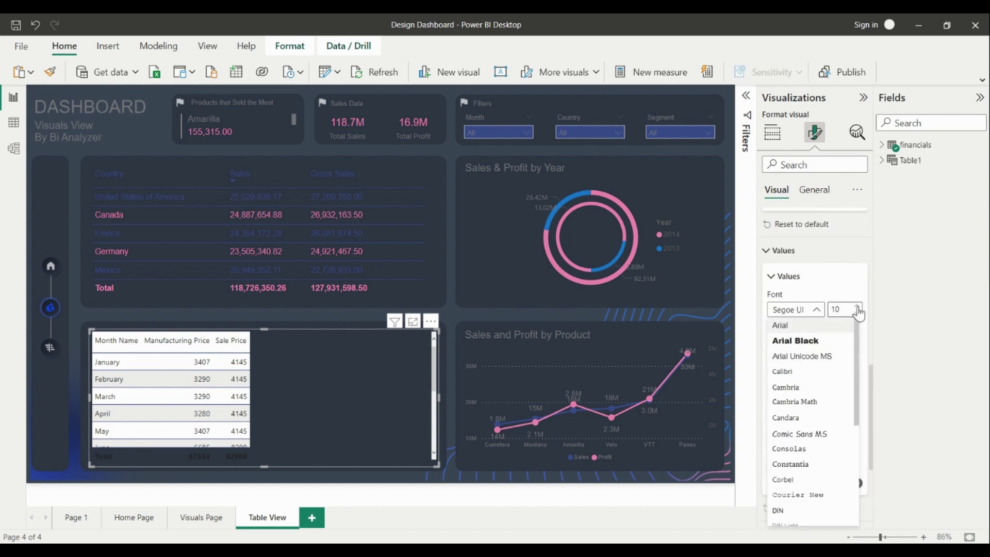
left_click(857, 311)
Color the month table's values with the recent dark blue text on the recent dark slate background
left_click(792, 364)
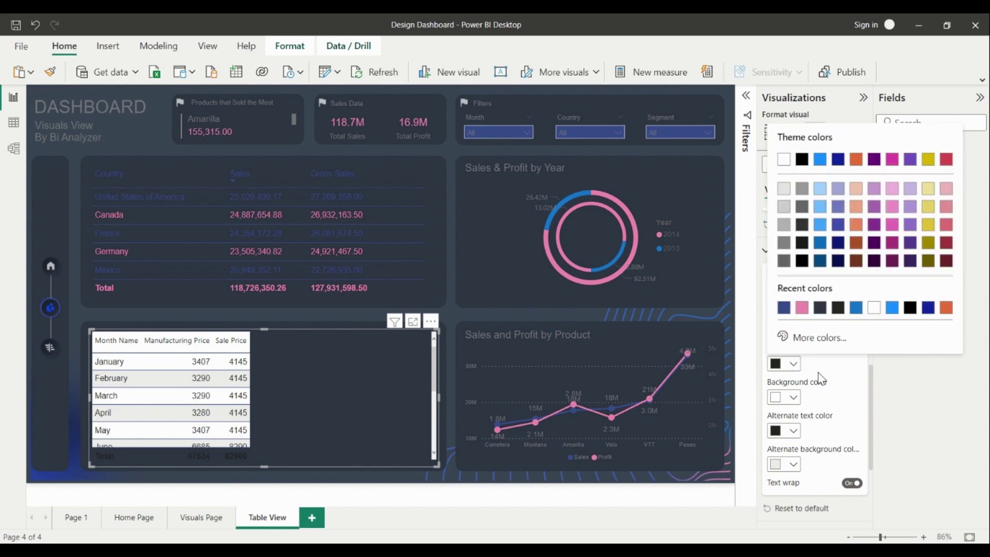
left_click(783, 308)
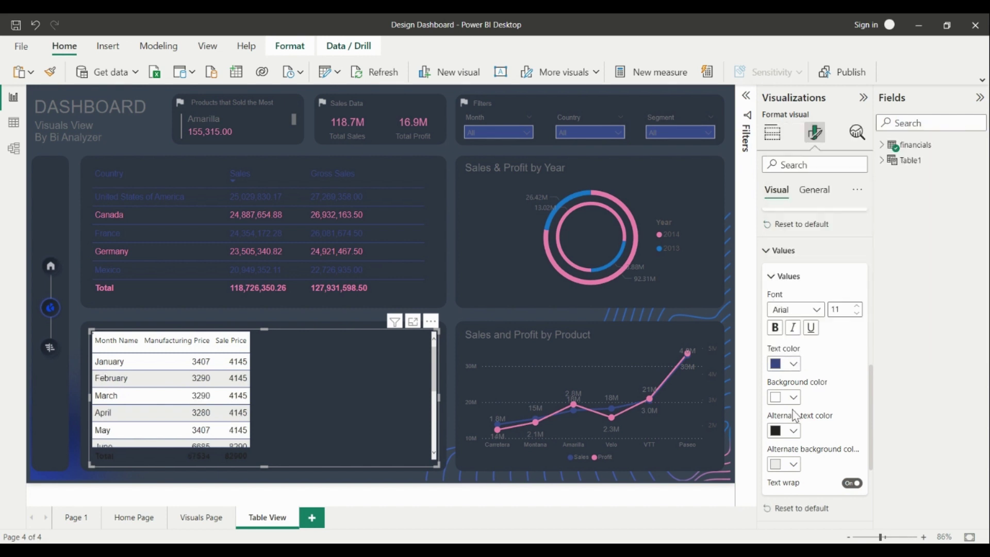
left_click(792, 398)
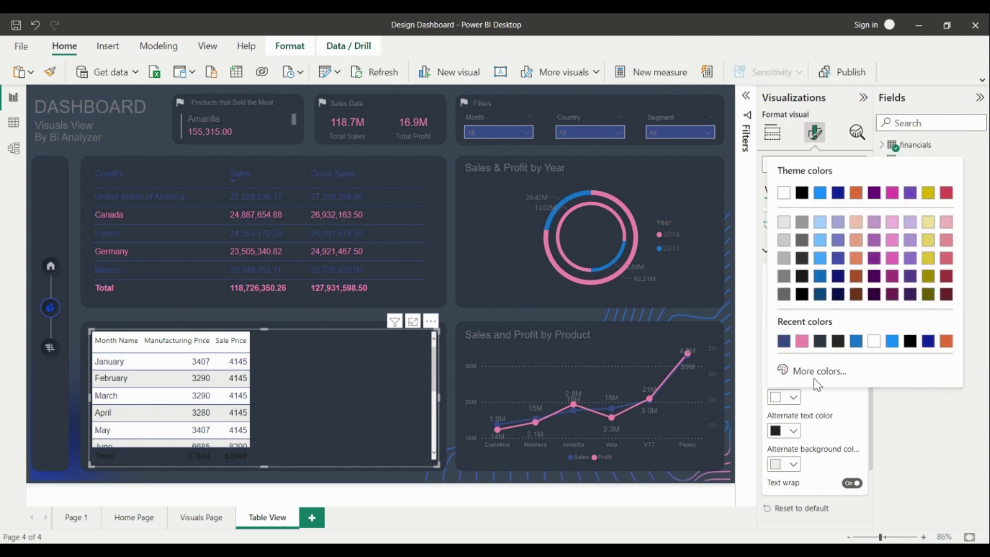
left_click(820, 341)
Give the month table's alternate rows the recent pink text color and the recent dark slate background
left_click(793, 431)
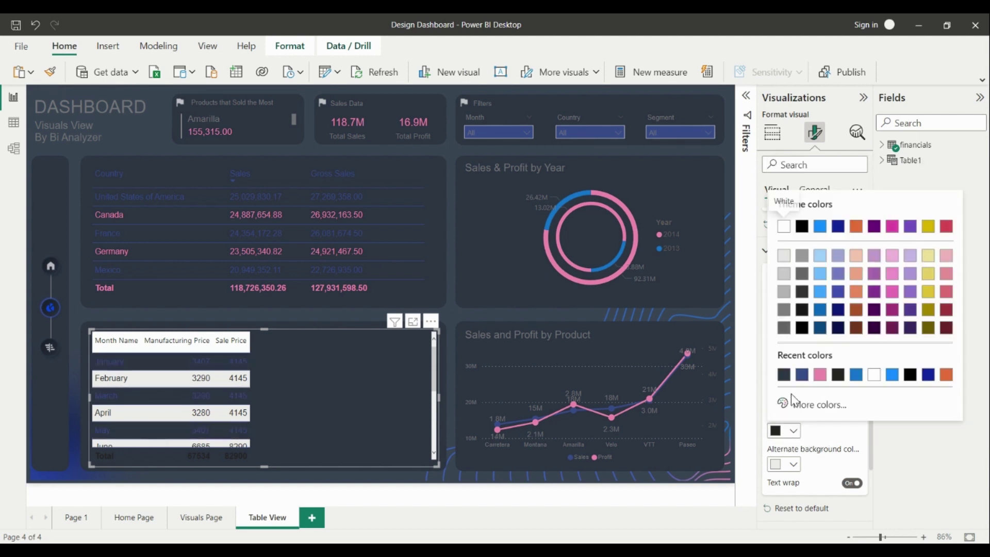
left_click(819, 375)
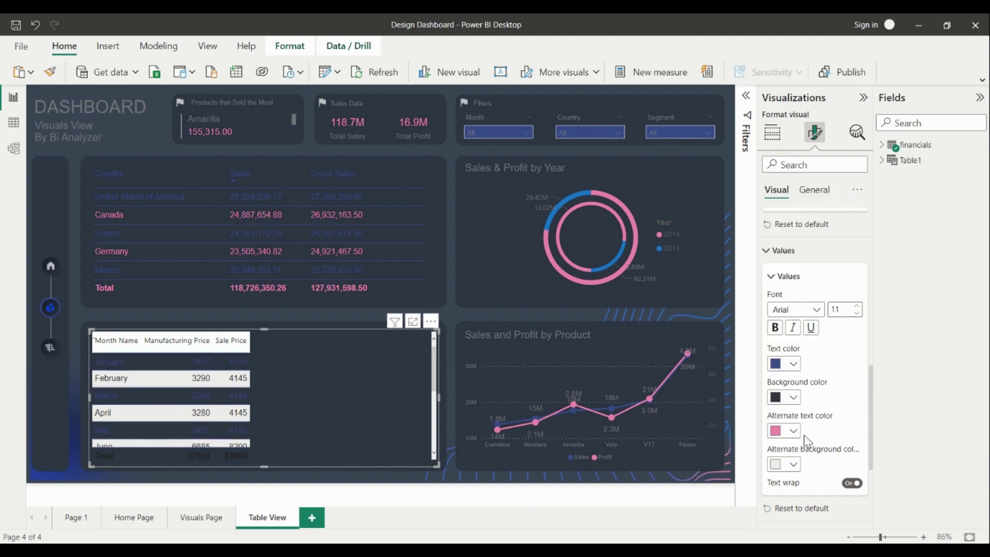
left_click(793, 464)
left_click(798, 407)
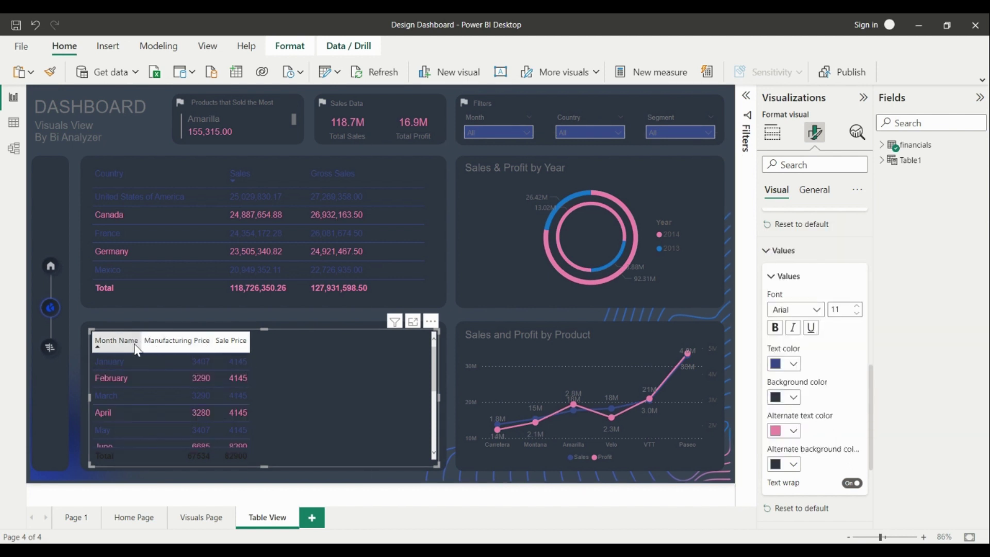
Widen the Month Name and Sale Price columns so the month table fills more of its frame's width
left_click_drag(139, 342, 190, 344)
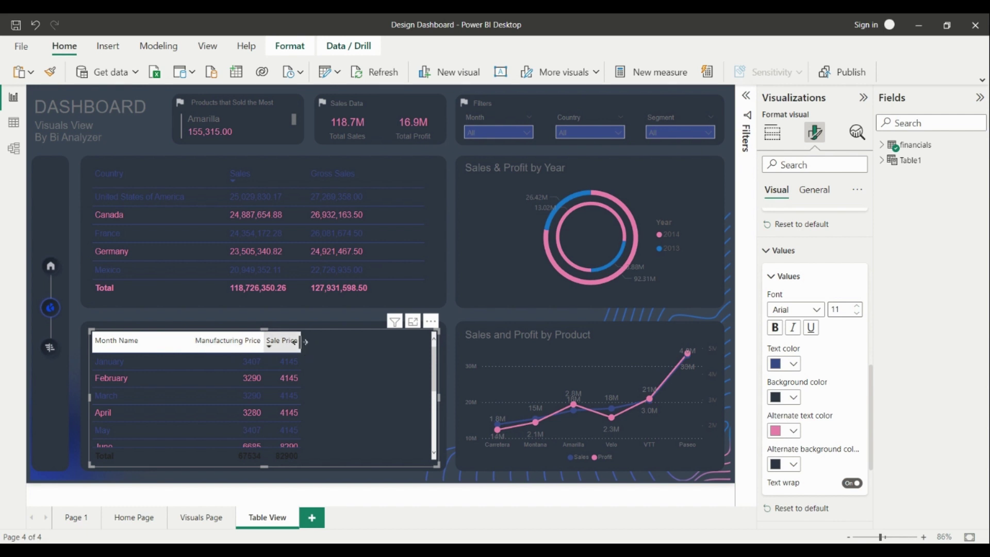
left_click_drag(300, 341, 347, 344)
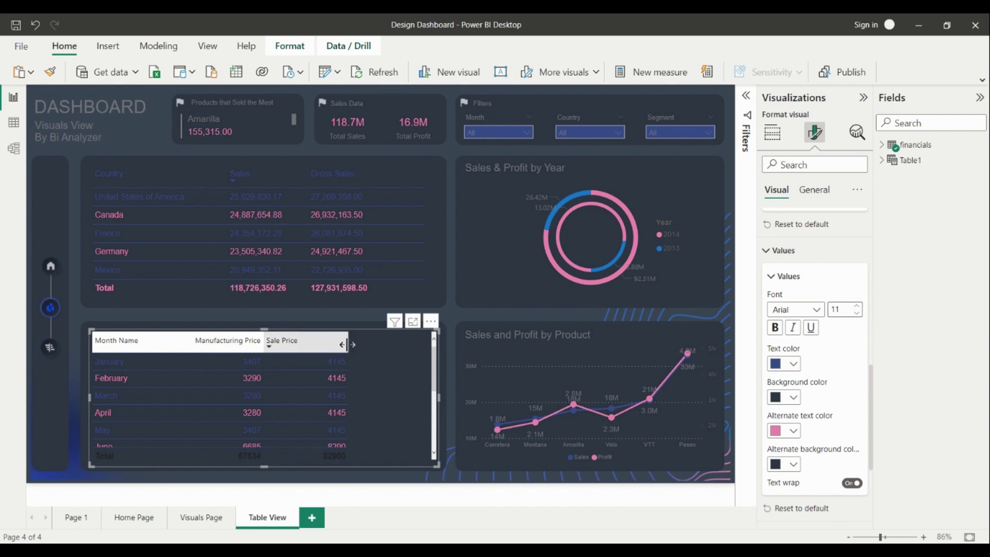
Set the month table's column headers to the recent dark blue text on the recent dark slate background
scroll(818, 378, "down", 5)
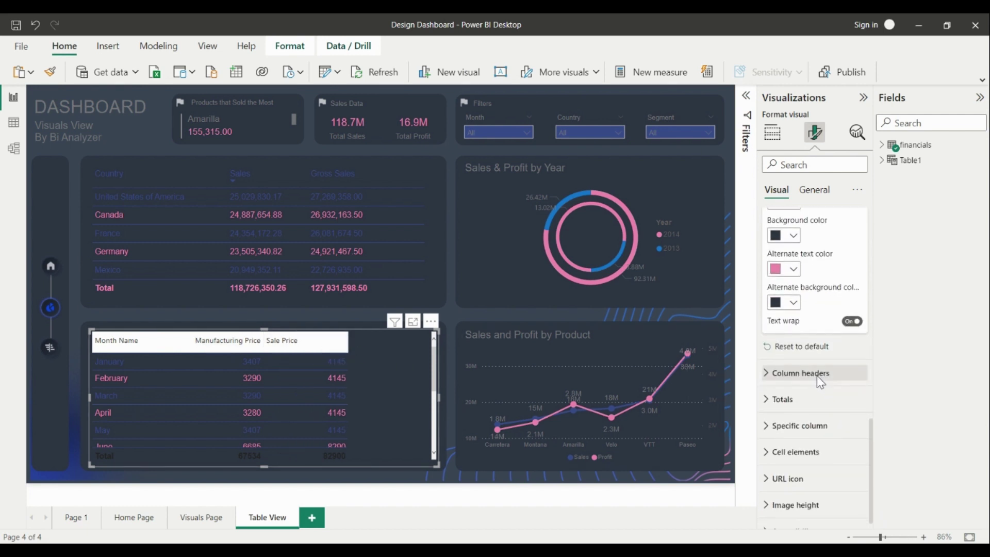
left_click(794, 357)
scroll(863, 403, "up", 5)
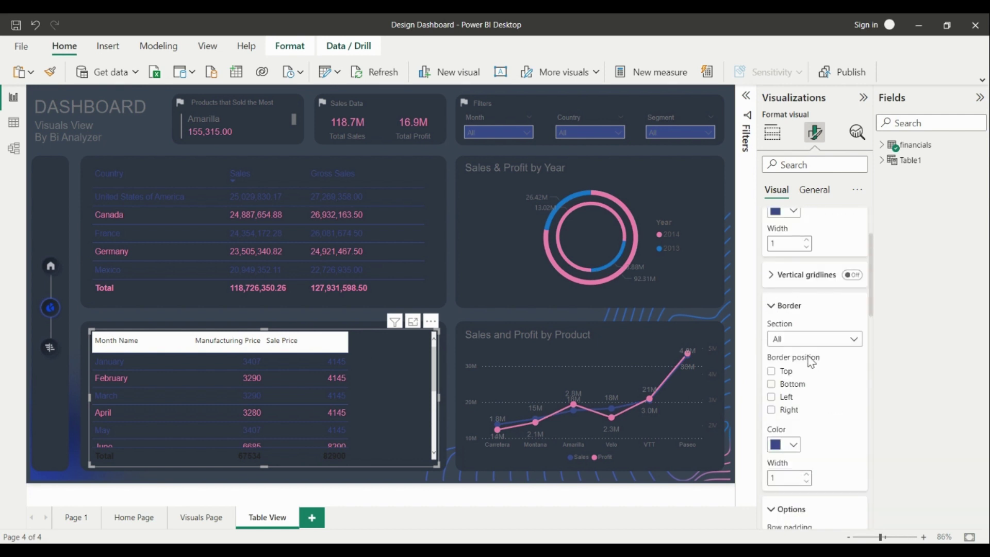
scroll(814, 366, "down", 5)
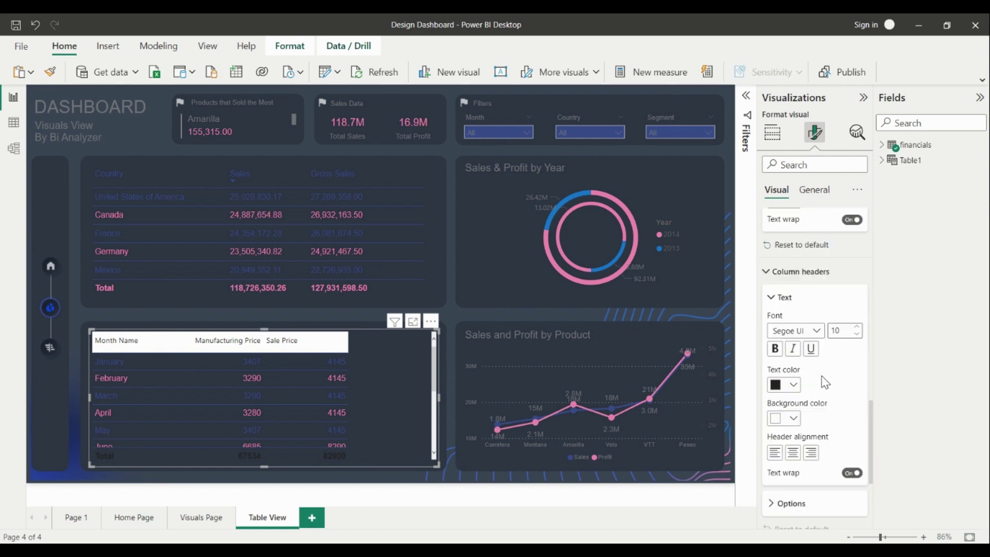
left_click(793, 384)
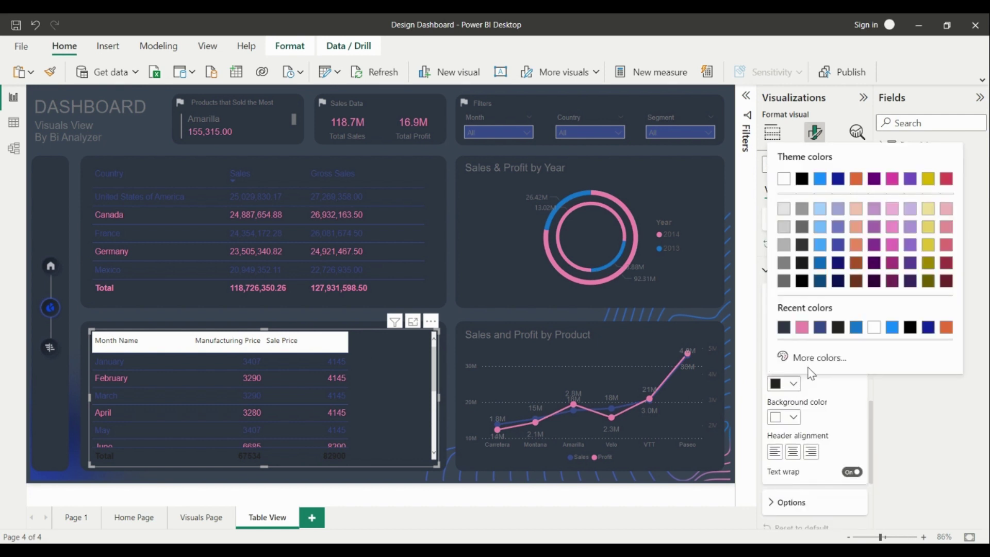
left_click(815, 331)
left_click(791, 418)
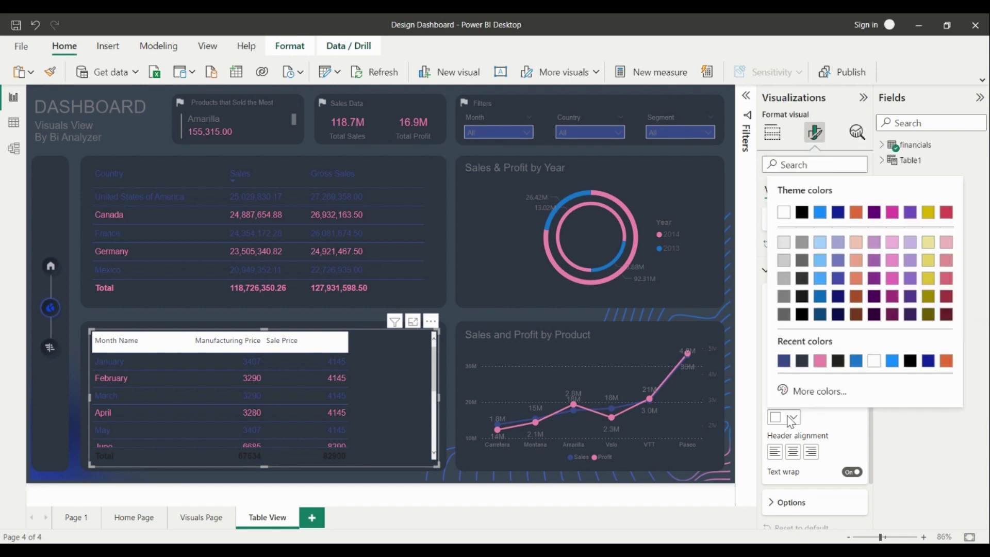
left_click(801, 360)
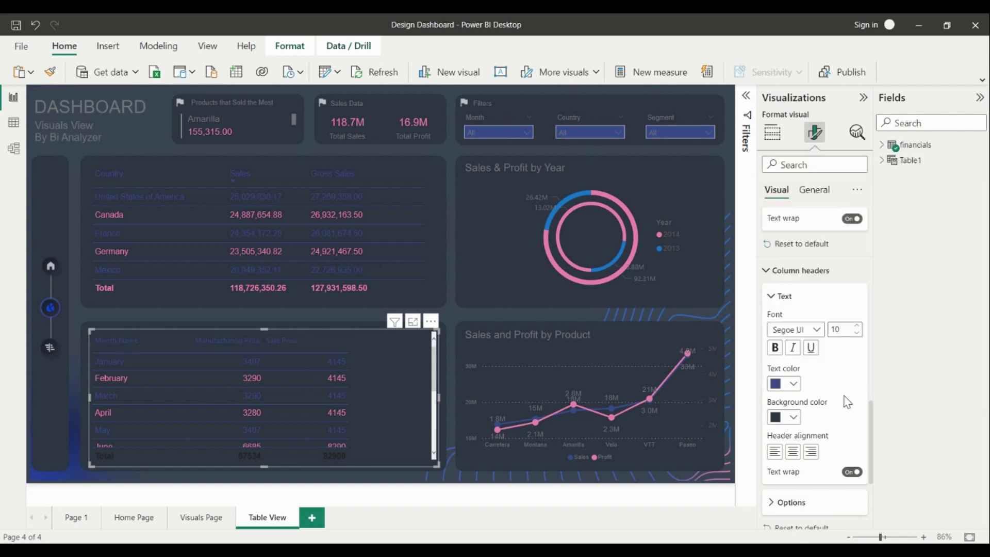
Set the month table's column headers to Arial at size 11 and widen the Manufacturing Price column
left_click(856, 325)
left_click(816, 330)
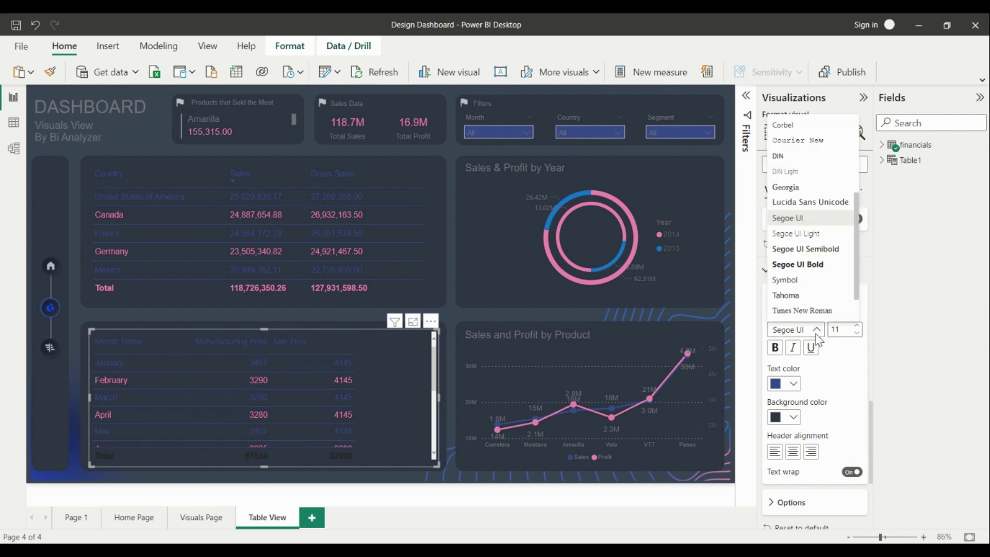
scroll(813, 242, "up", 3)
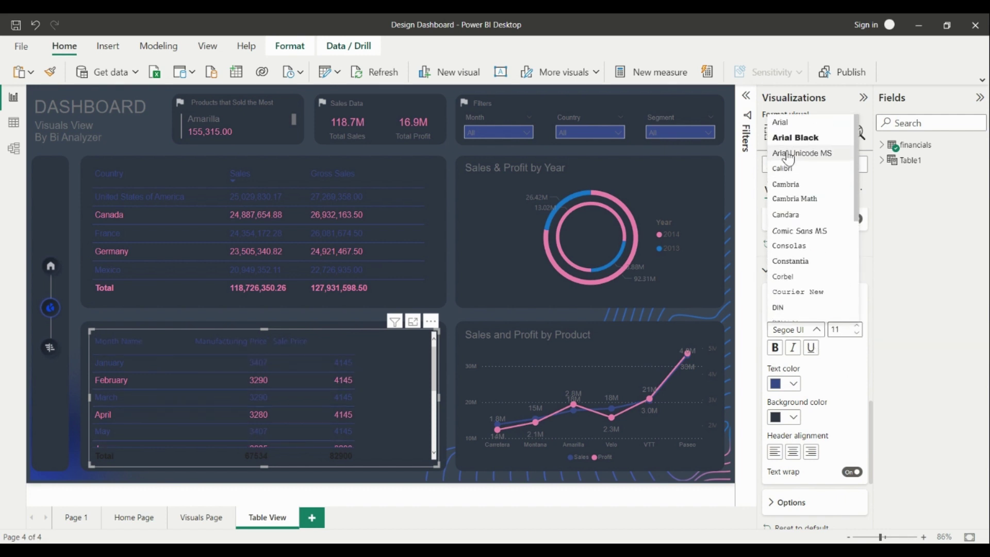
left_click(783, 124)
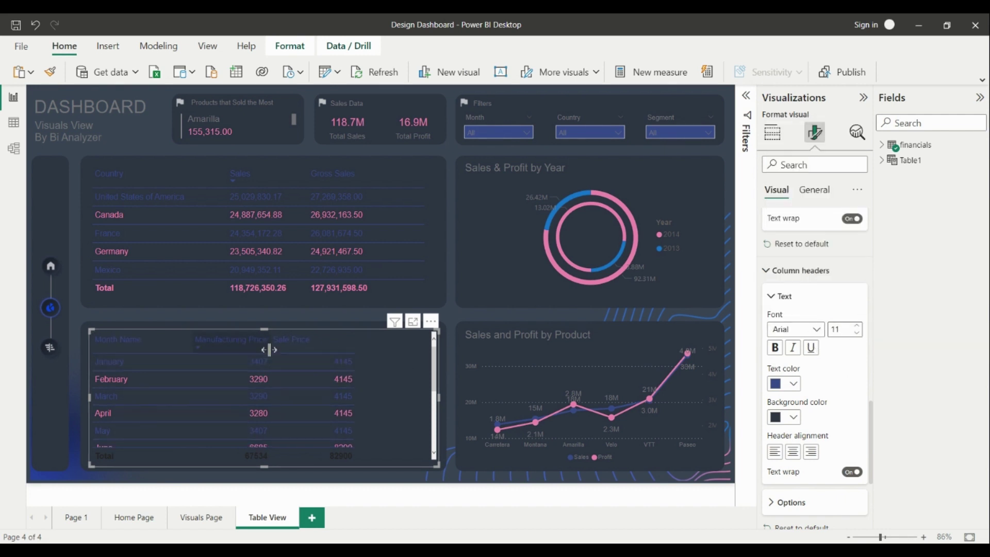
left_click_drag(279, 351, 293, 349)
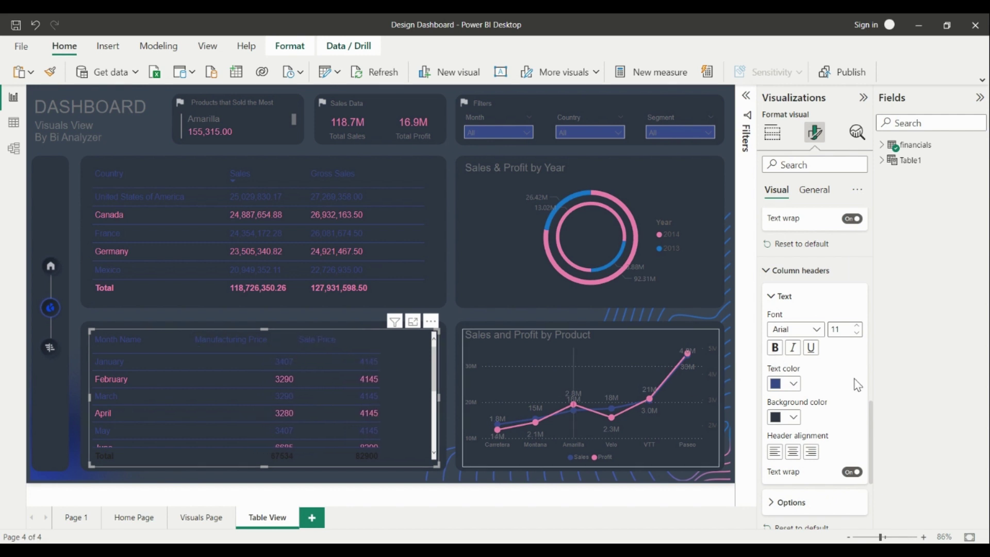
Left-align the month table's Month Name column, applying the column settings to its header, total and values
scroll(837, 373, "down", 3)
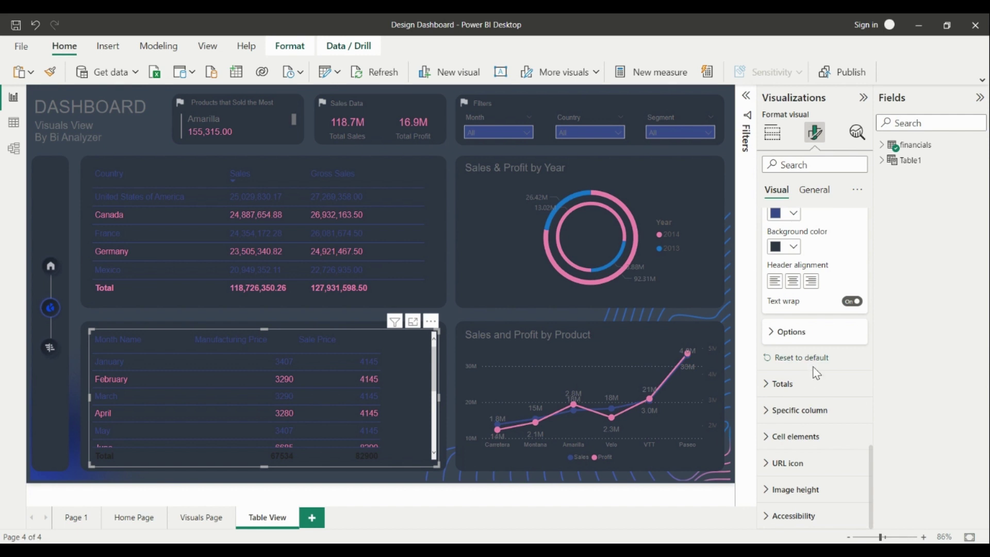
left_click(773, 410)
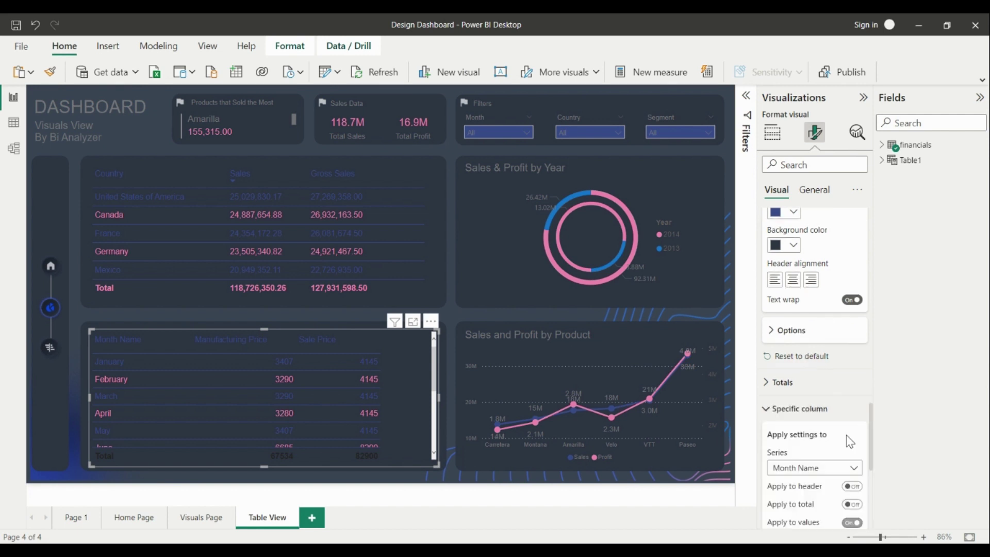
scroll(850, 442, "down", 3)
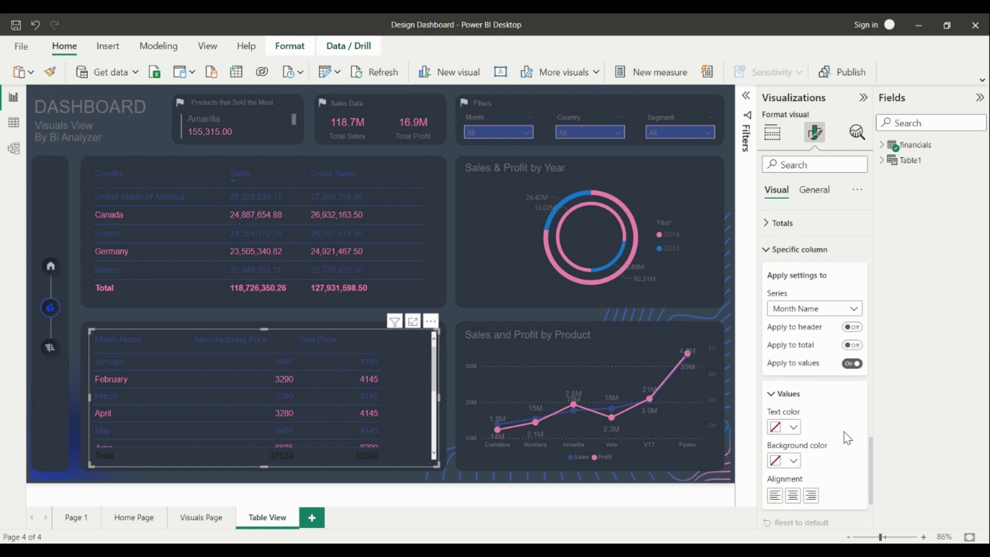
left_click(851, 327)
left_click(851, 345)
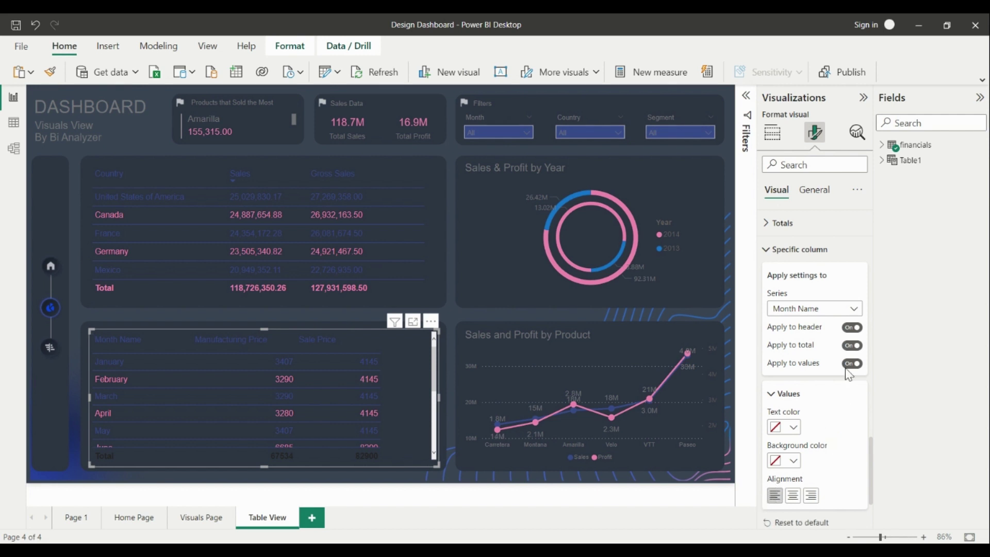
Left-align the Manufacturing Price column, applying the column settings to its header, total and values
left_click(812, 312)
left_click(801, 338)
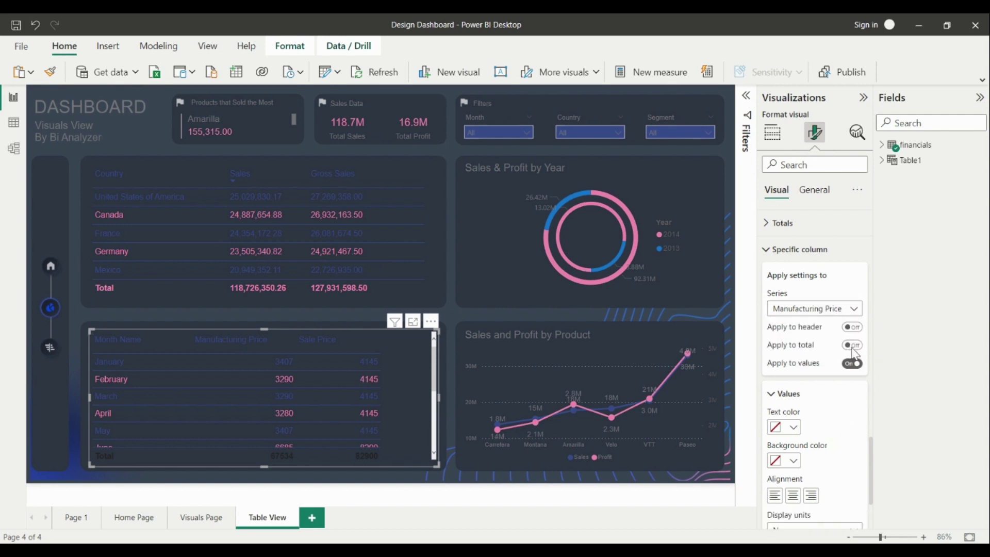
left_click(857, 351)
left_click(851, 326)
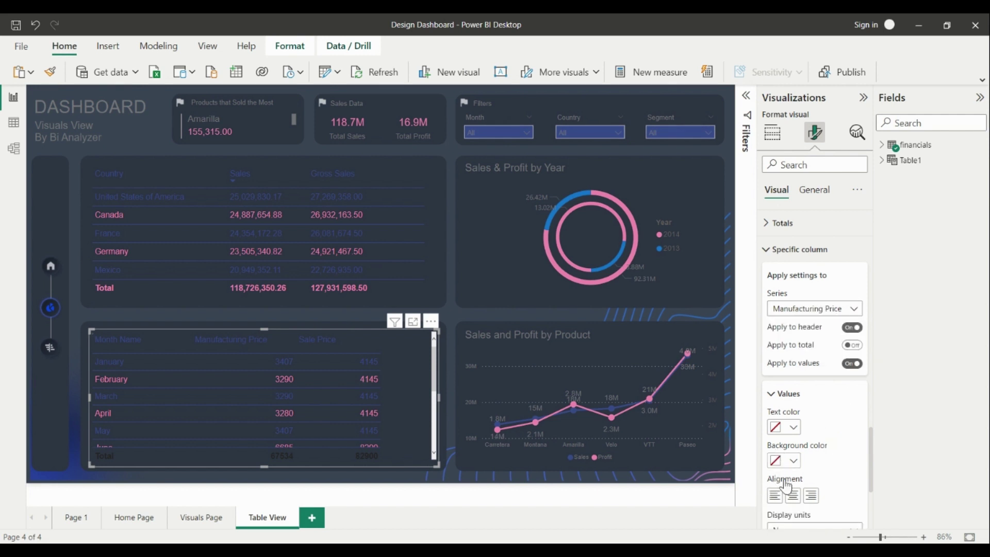
left_click(774, 495)
Left-align the Sale Price column, applying the column settings to its header, total and values
left_click(831, 309)
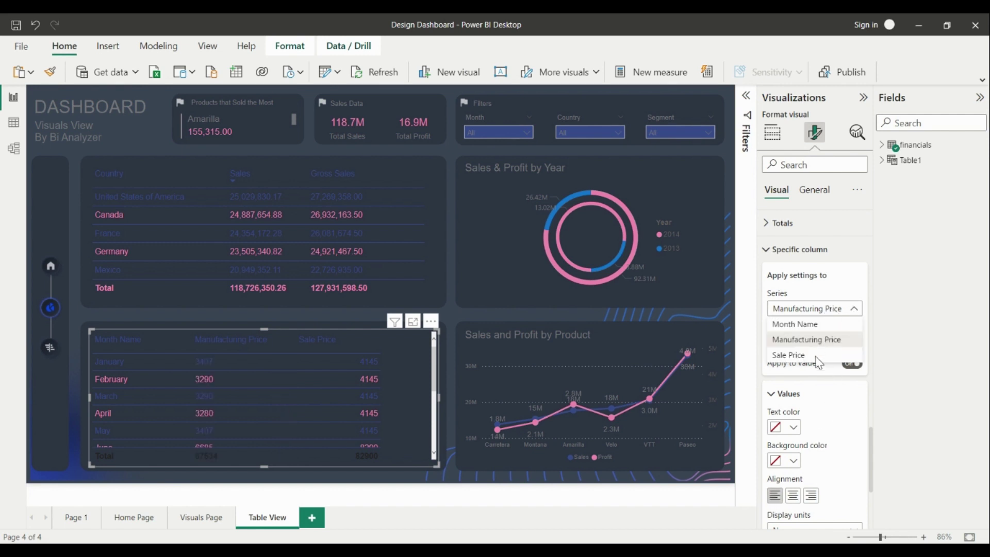
left_click(856, 354)
left_click(852, 327)
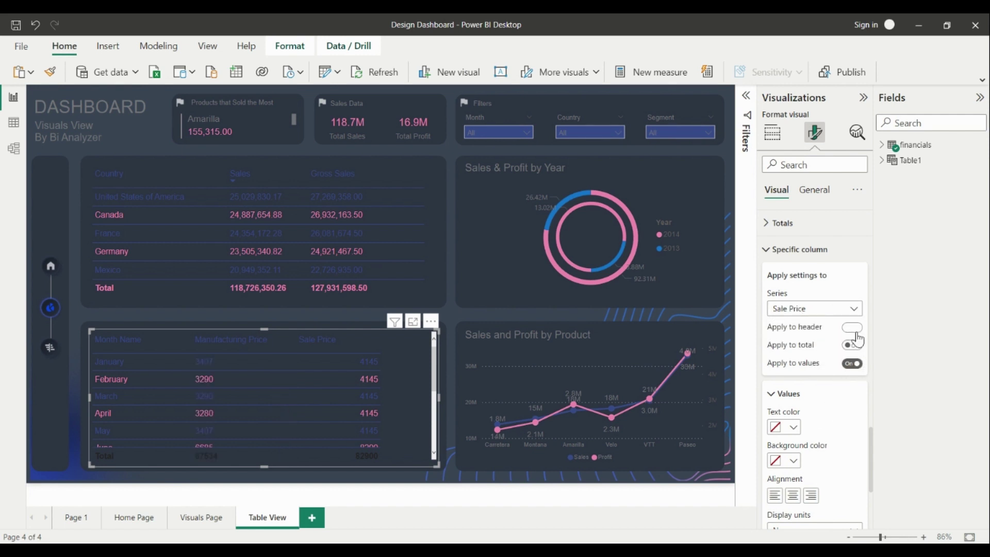
left_click(852, 345)
left_click(774, 495)
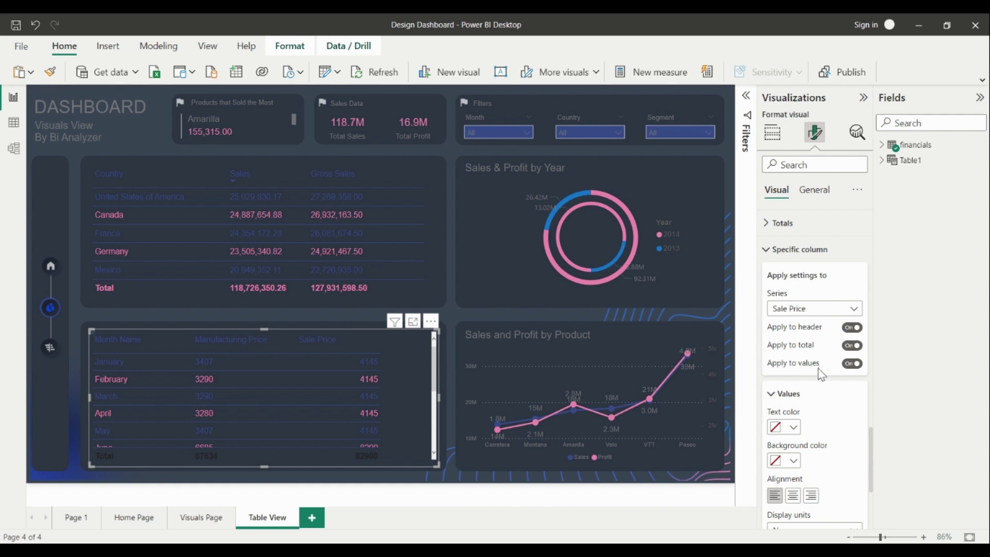
Color the month table's total row text with the recent pink
scroll(804, 361, "up", 10)
scroll(825, 356, "down", 6)
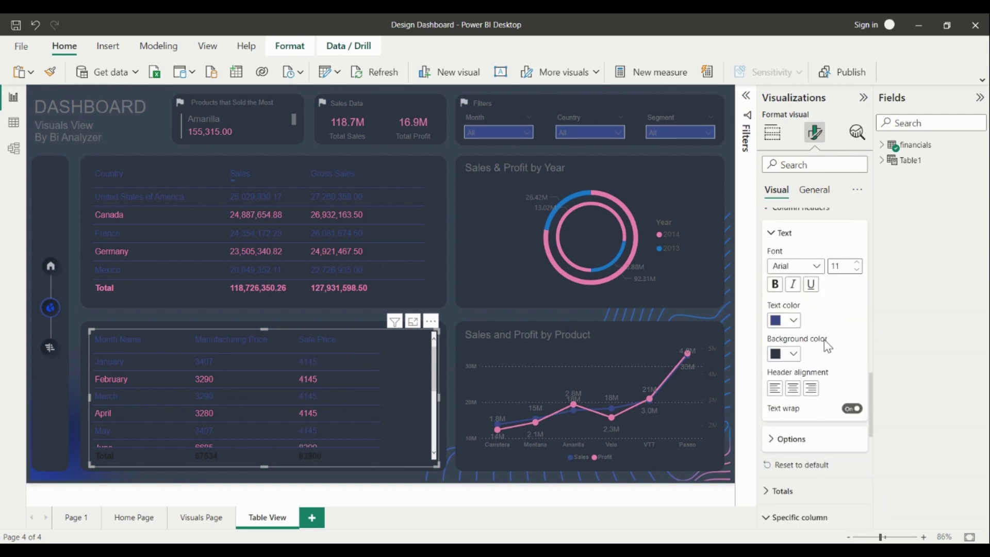
left_click(792, 383)
scroll(827, 389, "down", 1)
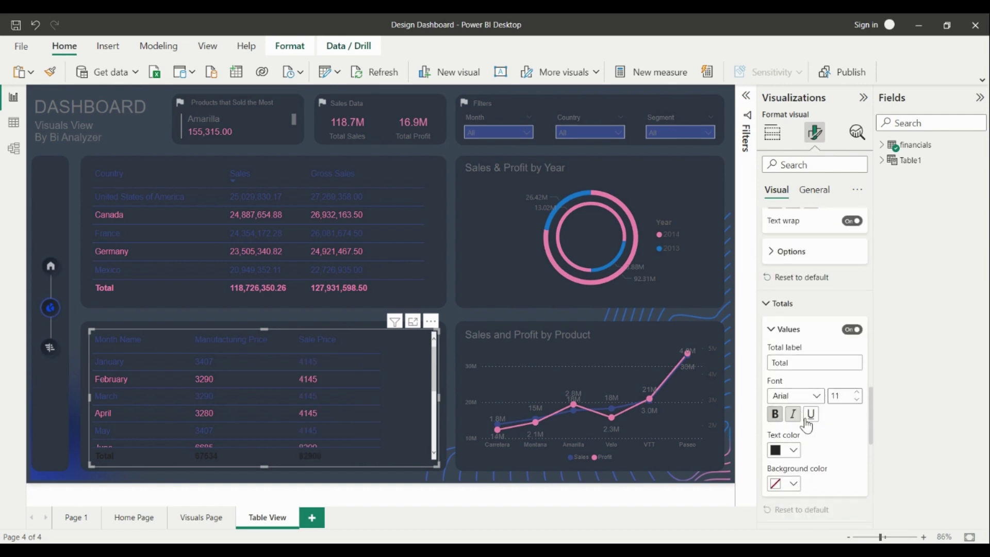
left_click(788, 450)
left_click(820, 394)
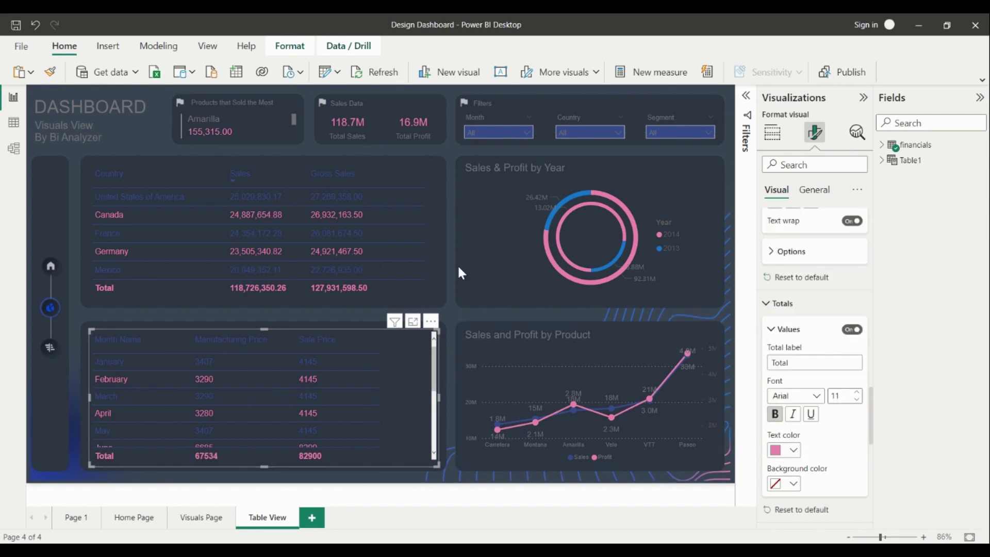
Convert the Sales and Profit by Product line chart into a table
left_click(154, 143)
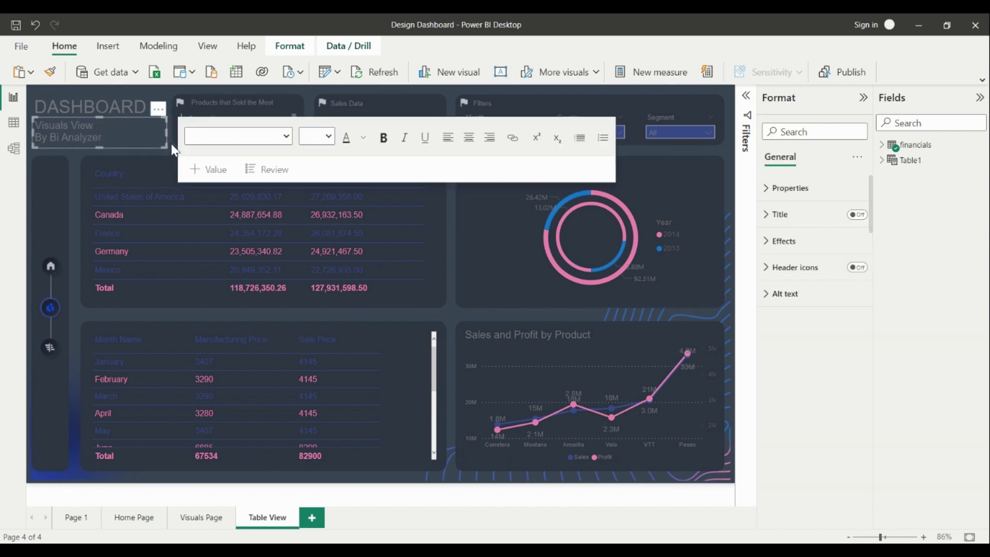
left_click(459, 343)
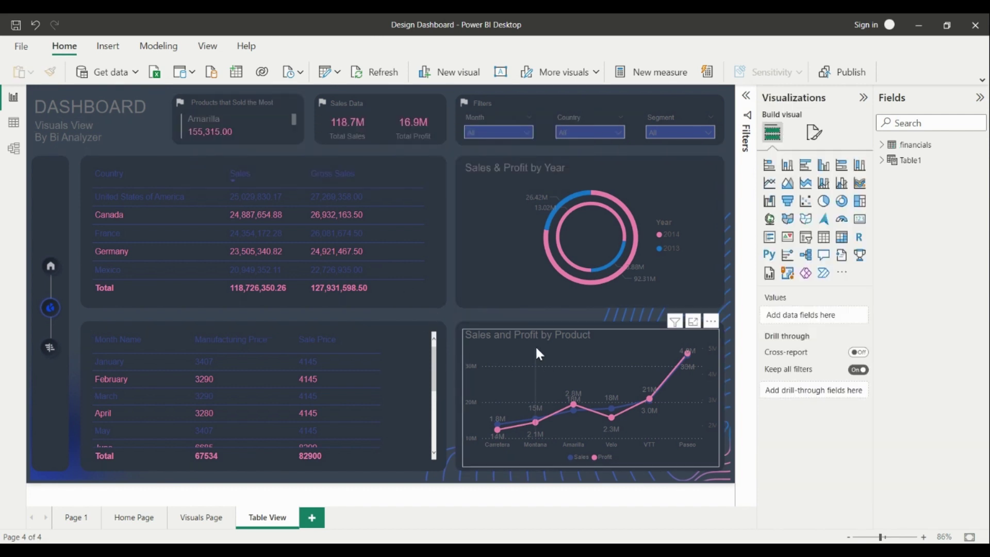
left_click(470, 339)
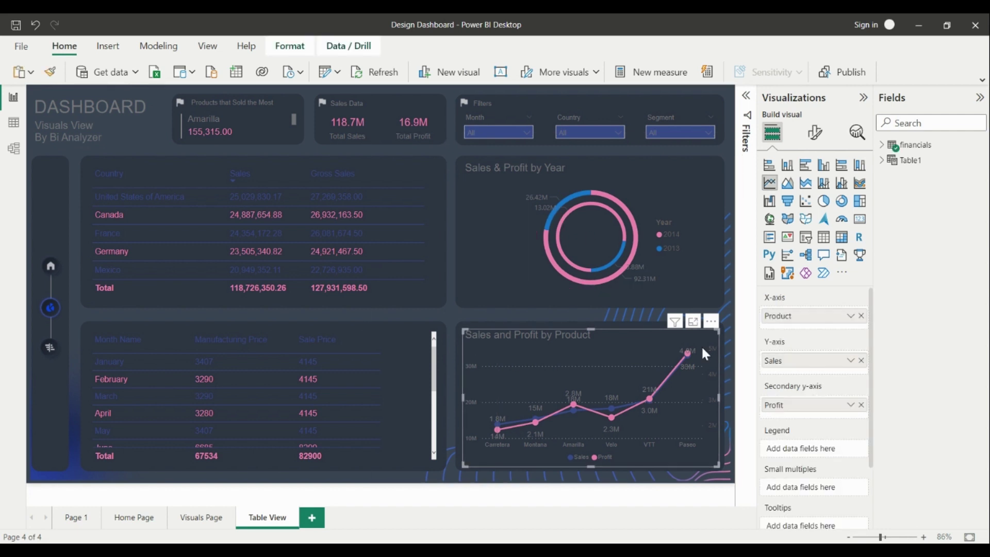
left_click(829, 239)
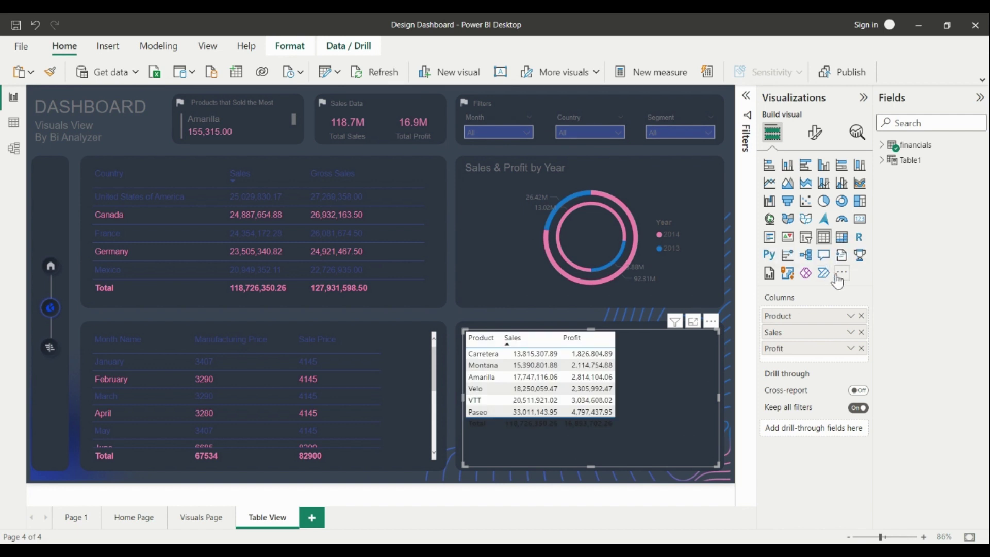
Color the product table's horizontal gridlines and borders with the recent dark blue #374B8C
left_click(815, 133)
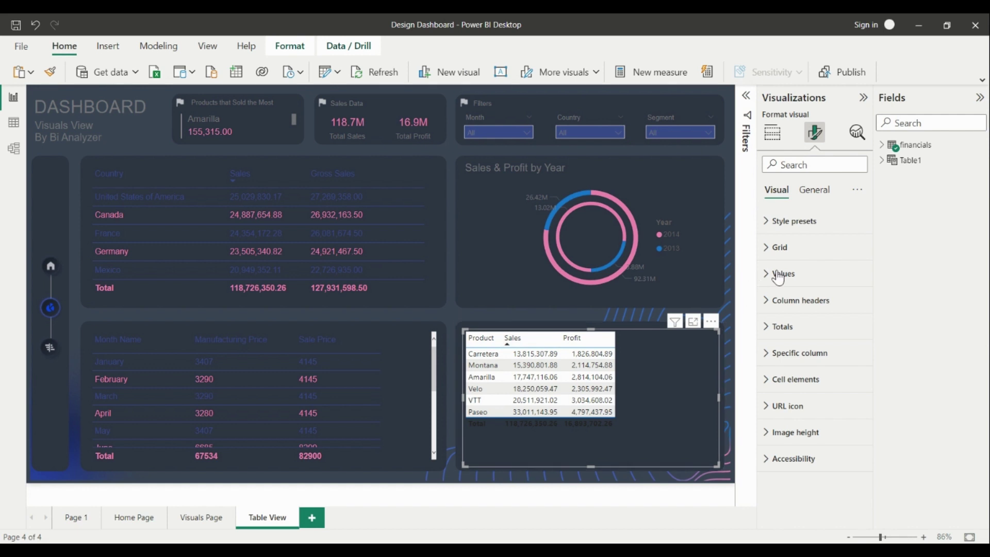
left_click(780, 248)
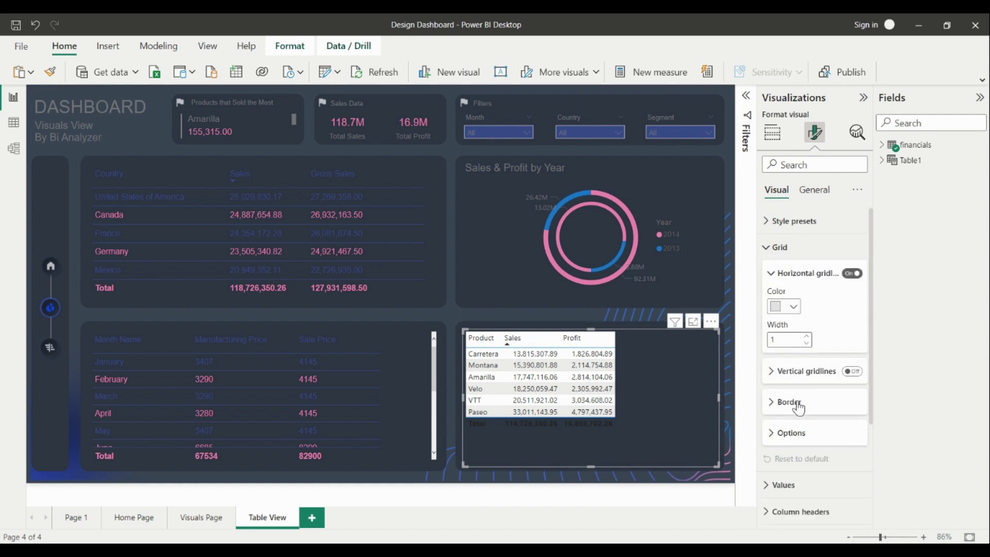
left_click(789, 308)
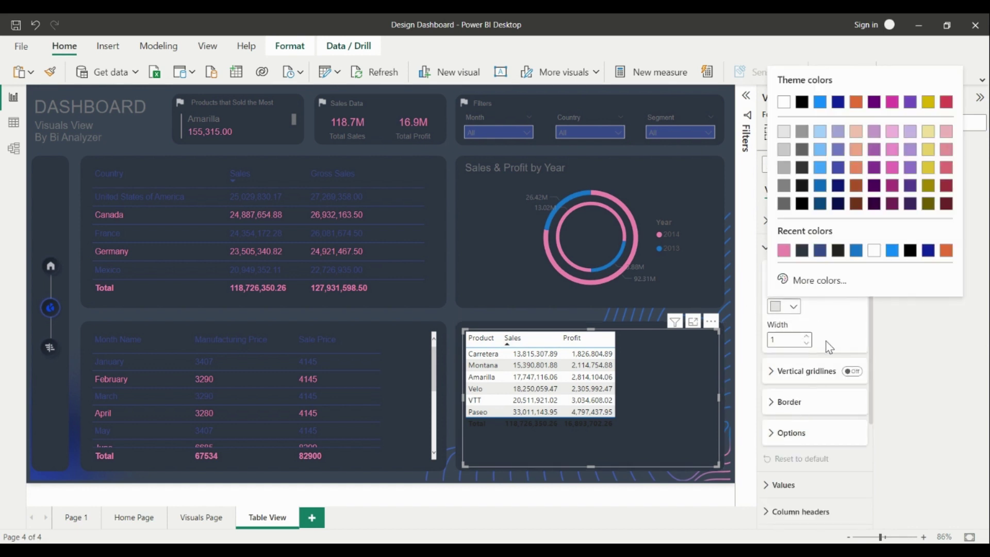
left_click(816, 252)
left_click(787, 403)
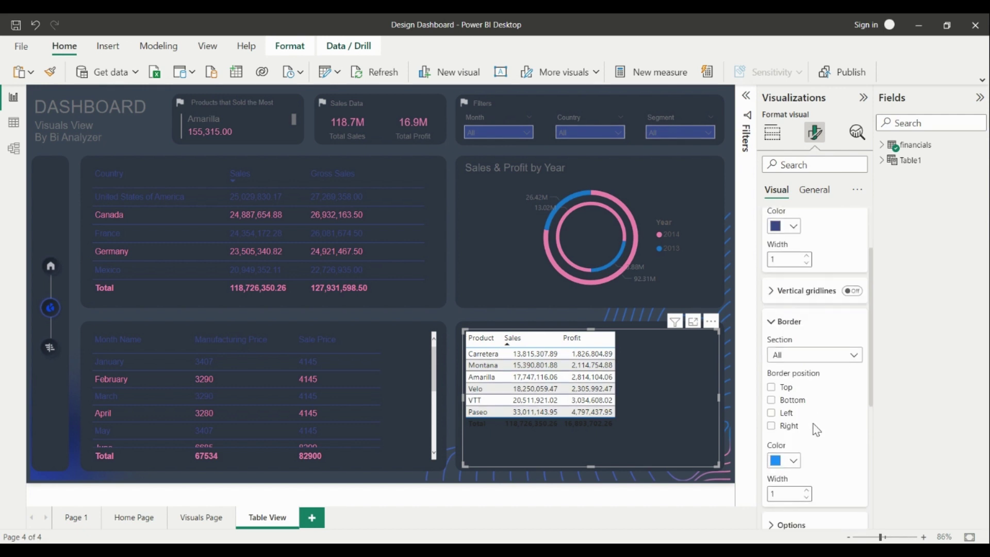
left_click(785, 461)
left_click(784, 404)
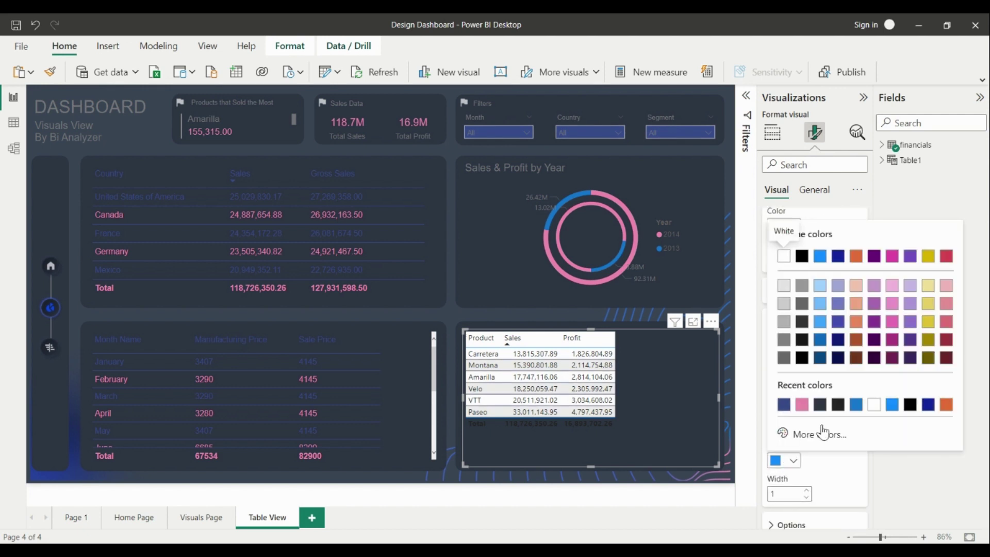
Set the product table's row padding to 5
scroll(814, 360, "down", 3)
left_click(789, 365)
scroll(854, 396, "down", 2)
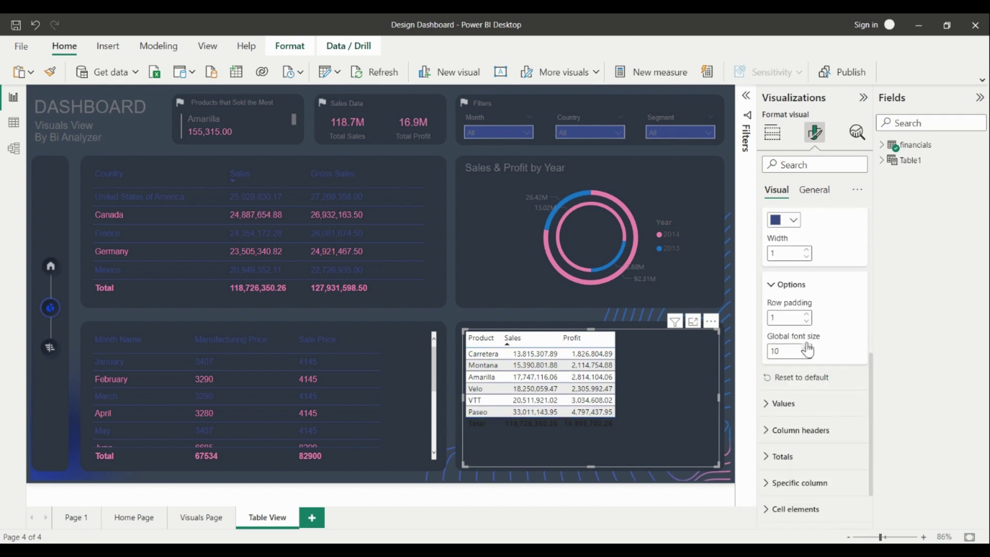
left_click(807, 316)
left_click(808, 316)
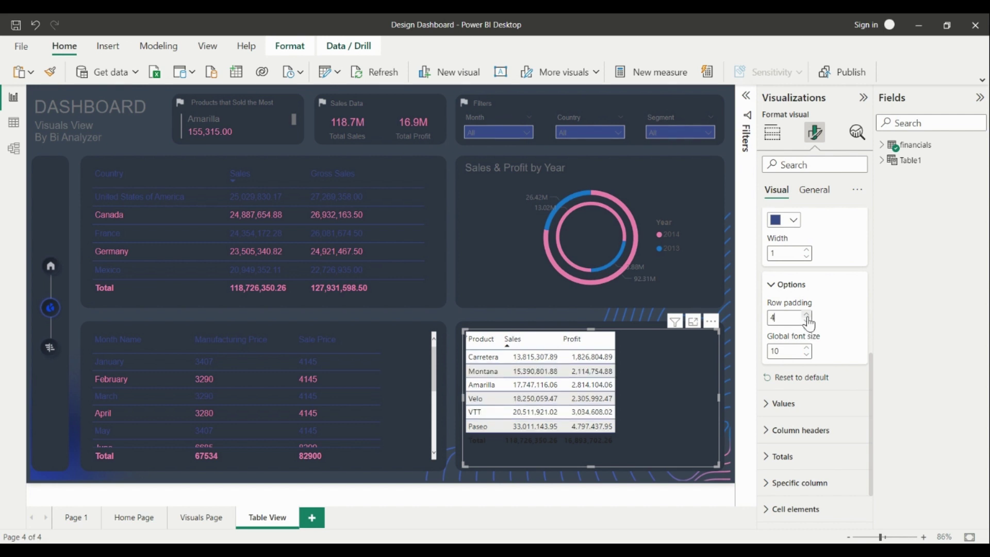
left_click(807, 315)
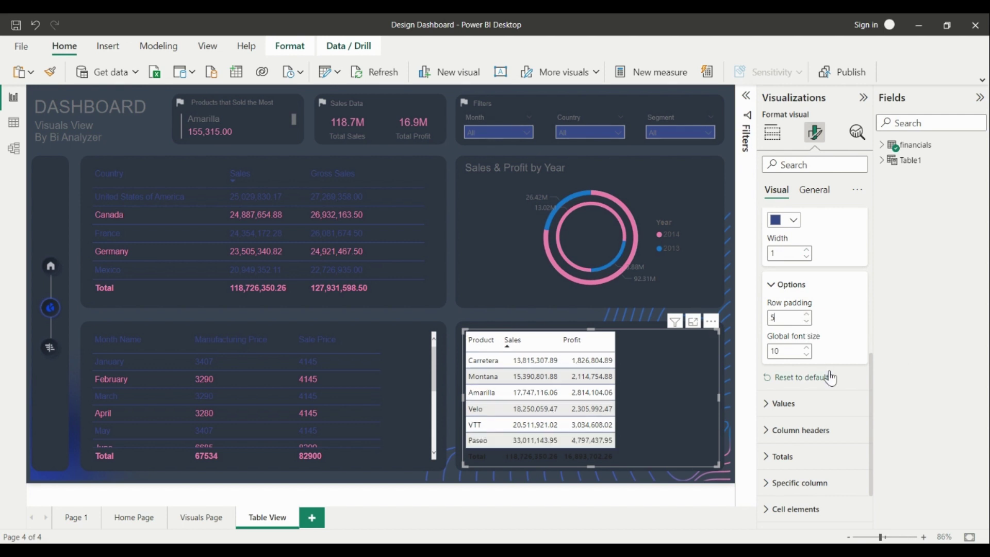
Set the font of the product table's values to Arial
scroll(830, 378, "down", 1)
scroll(830, 378, "down", 2)
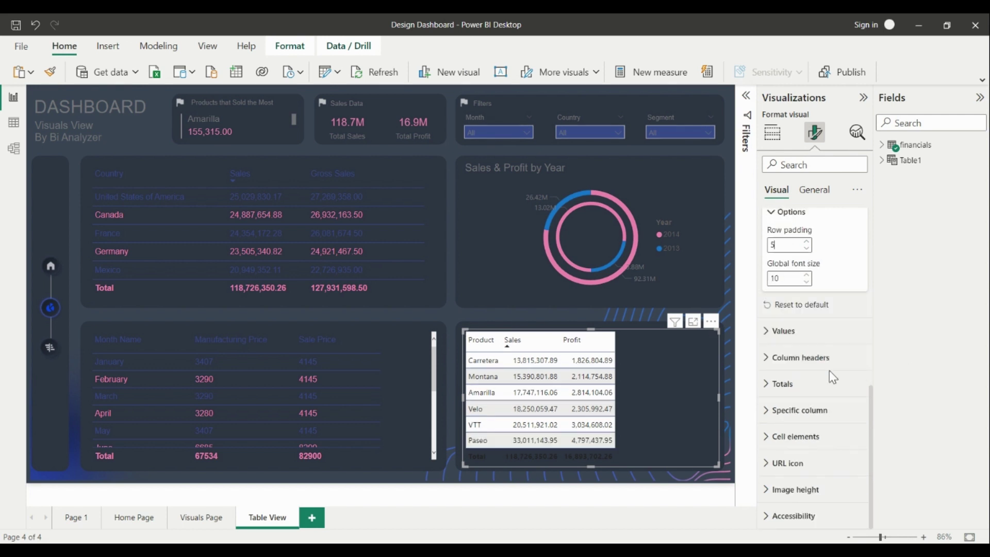
left_click(781, 328)
scroll(848, 390, "down", 2)
left_click(797, 310)
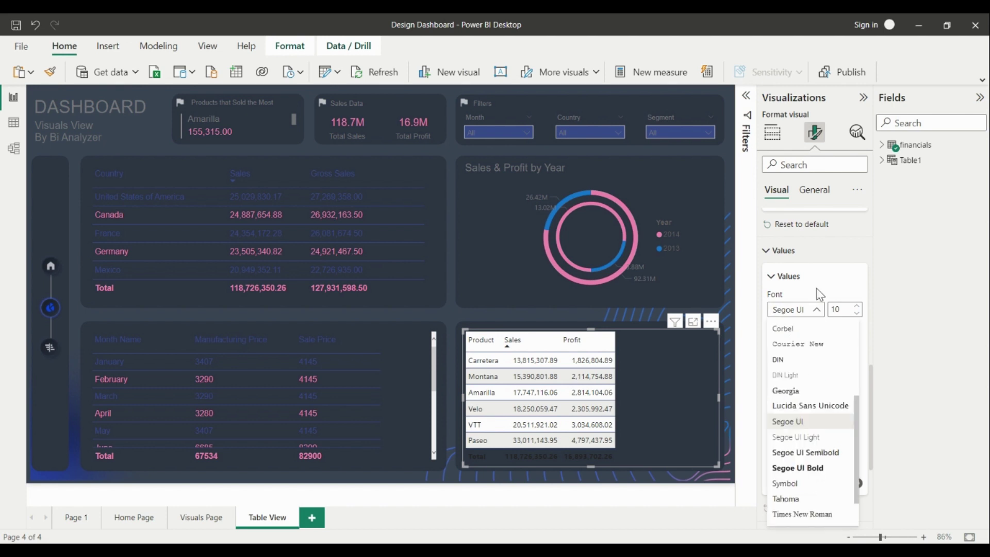
scroll(798, 327, "up", 3)
left_click(797, 326)
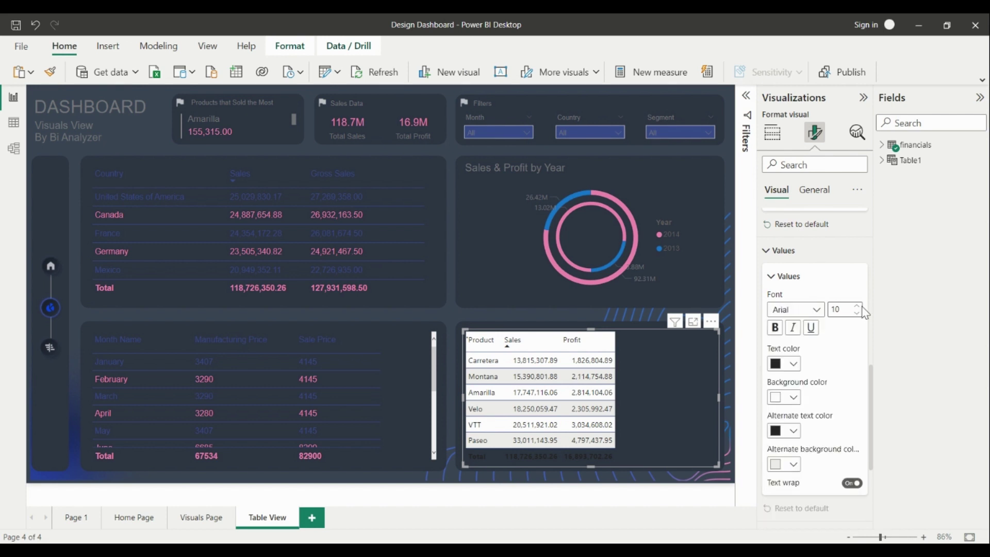
Give the product table's values the recent dark blue #374B8C text on the recent dark slate background
left_click(793, 364)
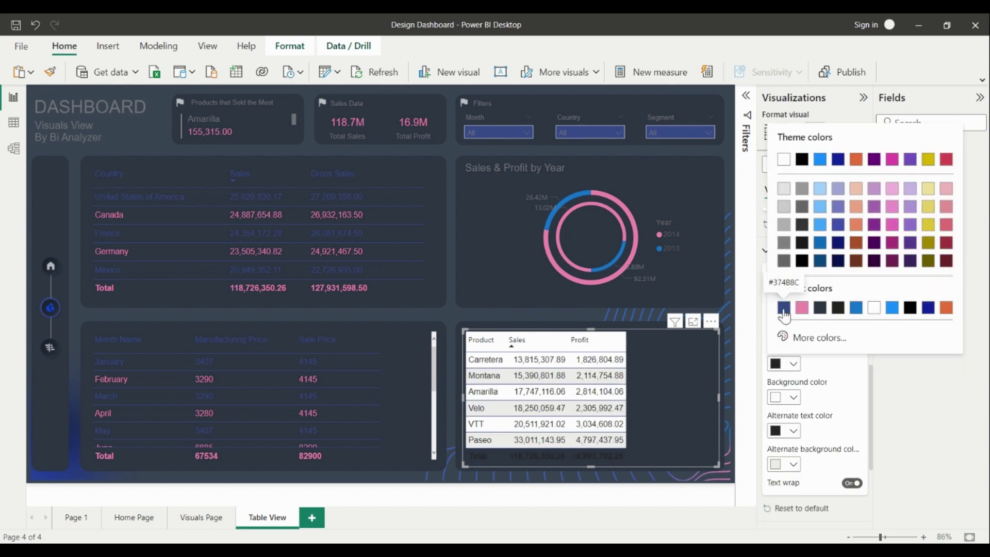
left_click(783, 309)
left_click(799, 402)
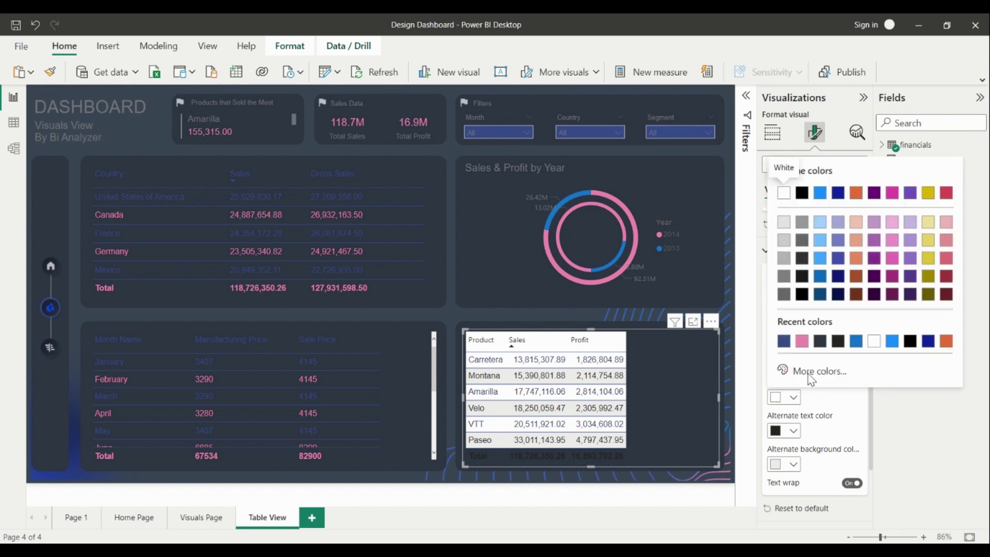
left_click(796, 341)
left_click(796, 397)
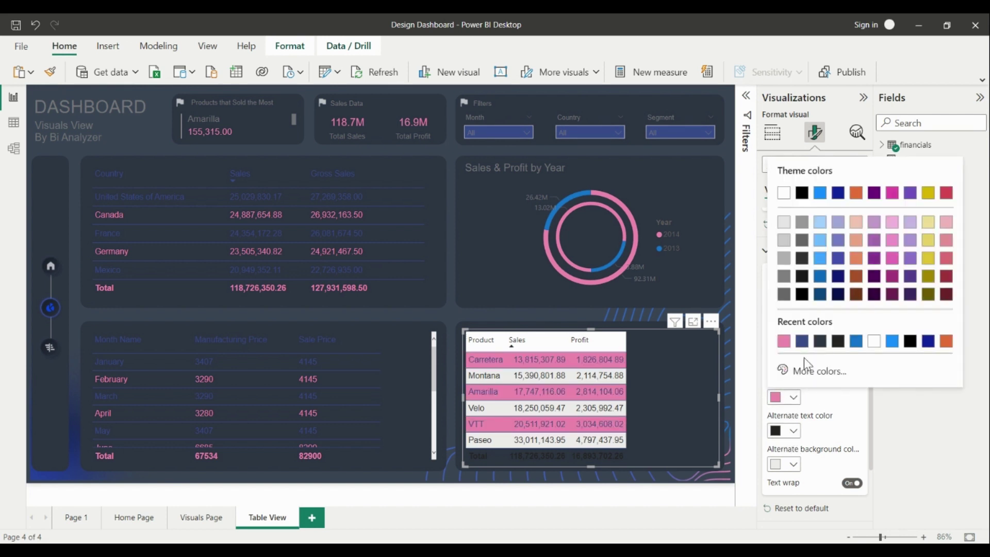
left_click(820, 340)
Give the product table's alternate rows the recent pink text on the recent dark slate #2E3544 background
left_click(796, 432)
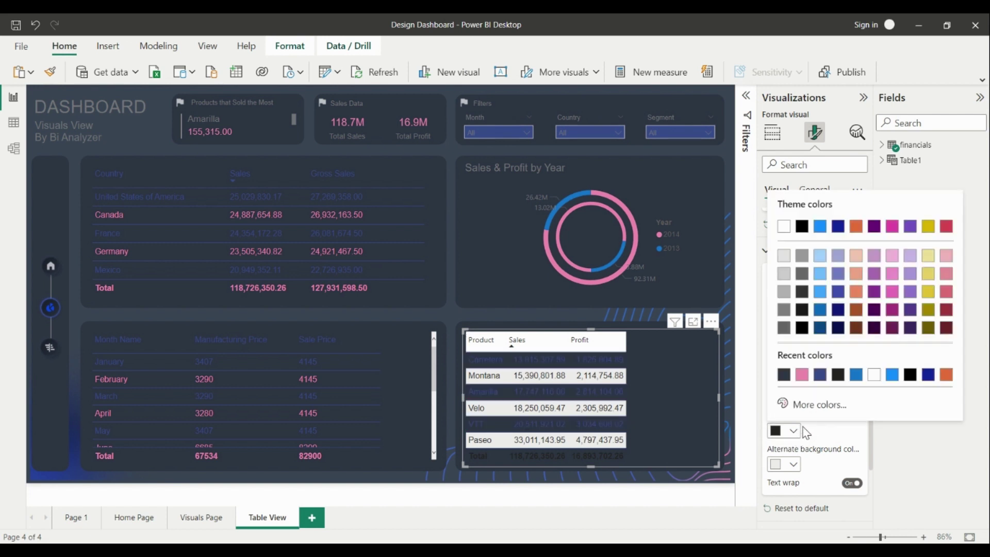
left_click(803, 375)
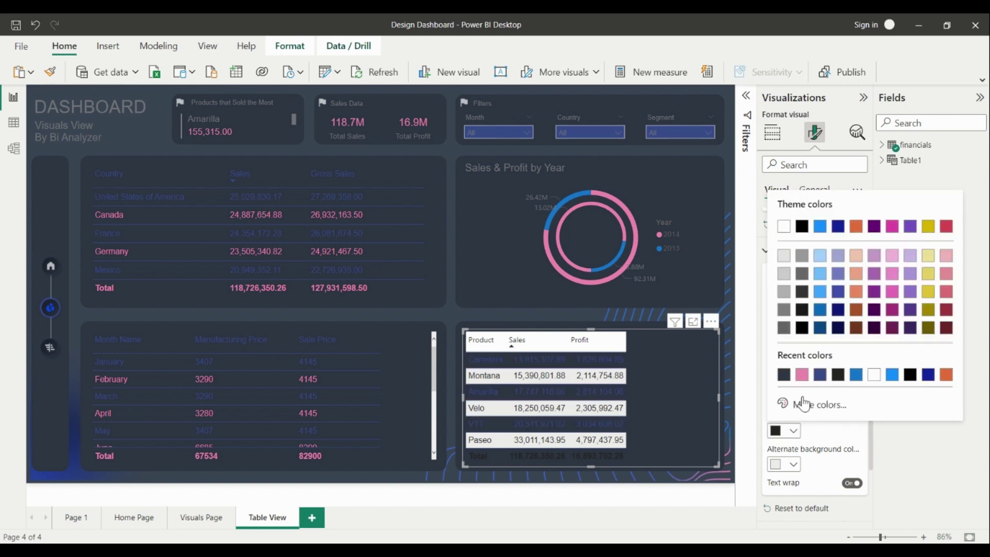
left_click(791, 464)
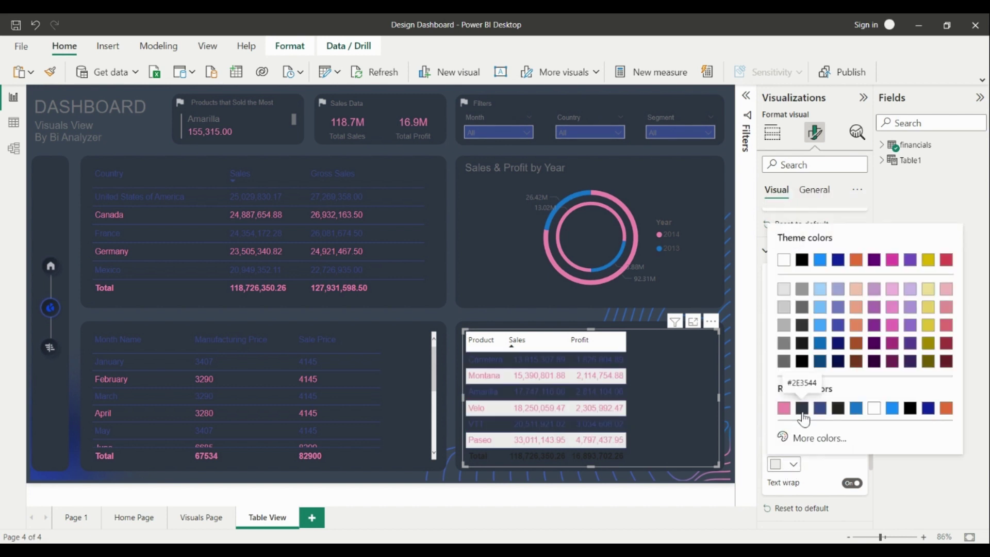
left_click(817, 407)
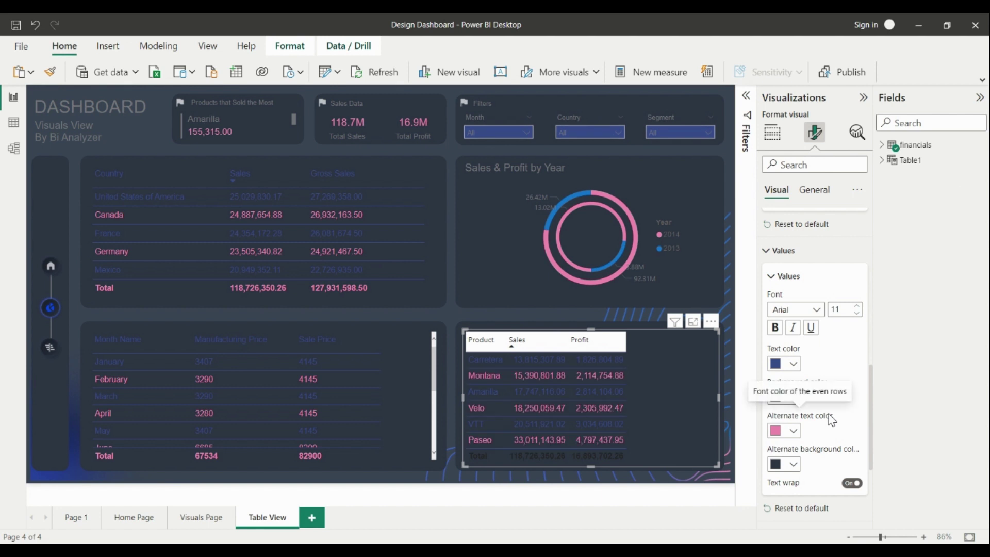
Set the font of the product table's column headers to Arial, size 11
scroll(807, 405, "down", 4)
left_click(784, 386)
scroll(863, 420, "down", 2)
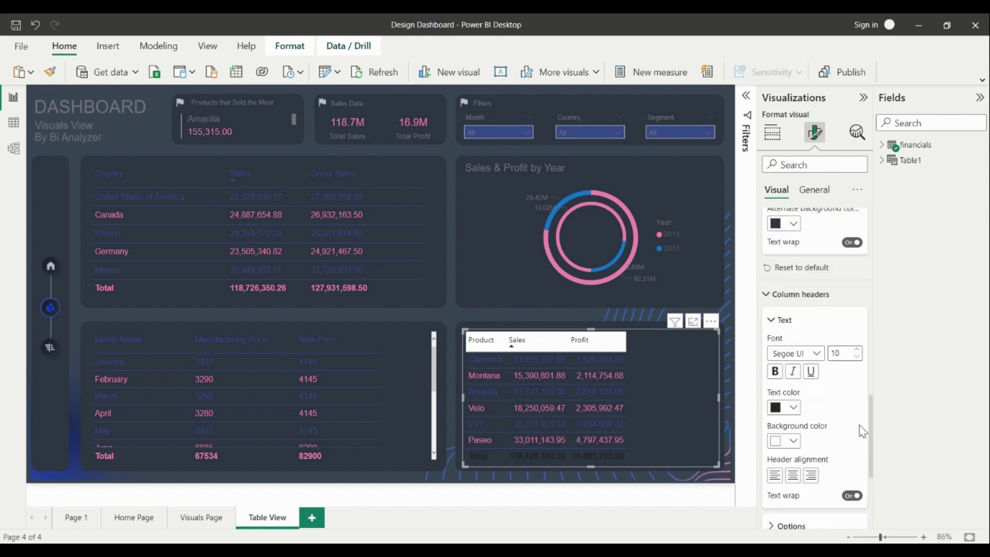
left_click(810, 353)
scroll(807, 175, "up", 10)
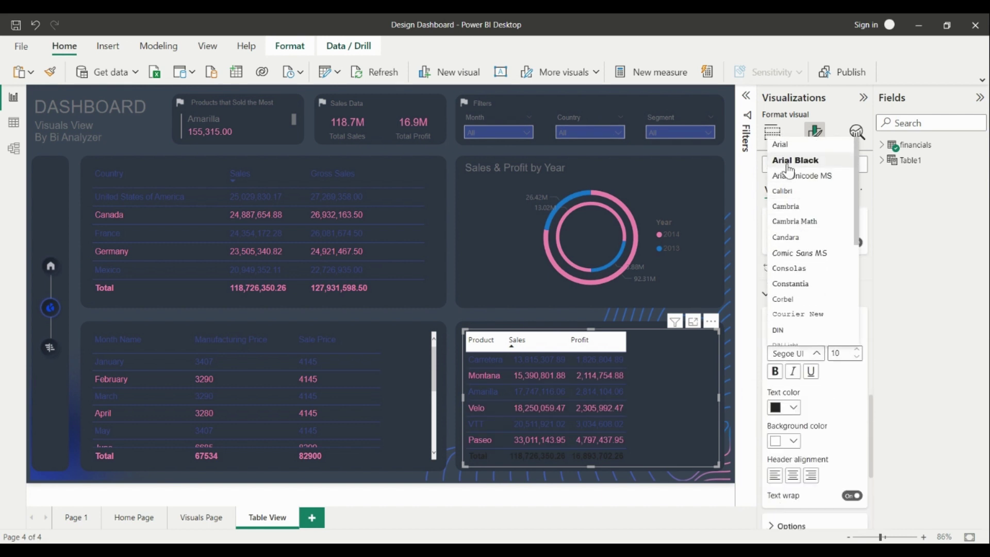
left_click(793, 147)
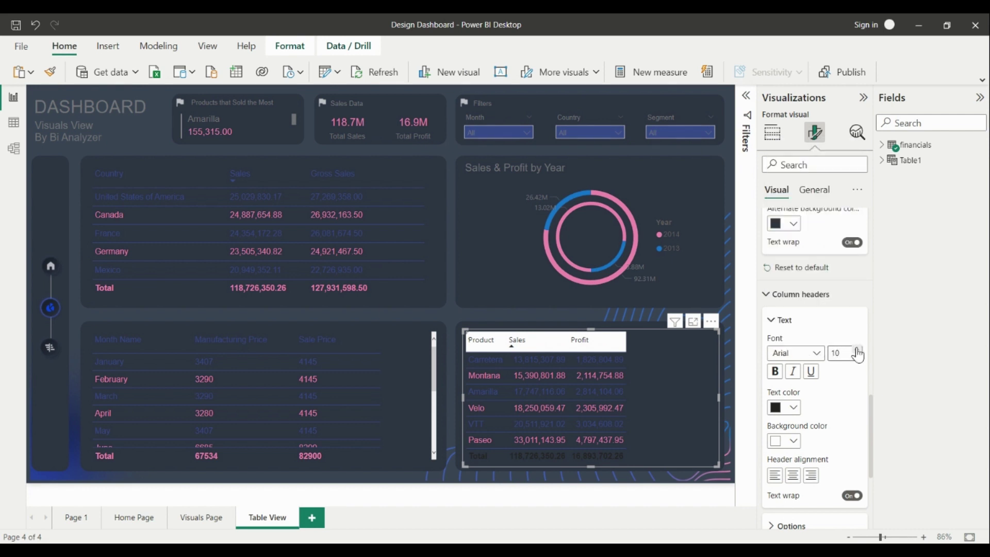
Give the product table's column headers the recent dark blue text on the recent dark slate background
left_click(792, 408)
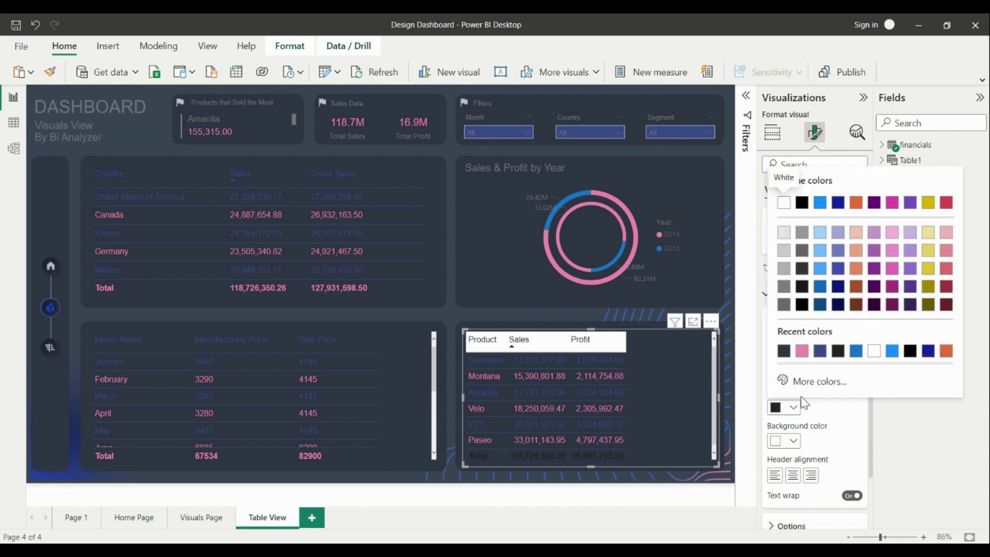
left_click(820, 352)
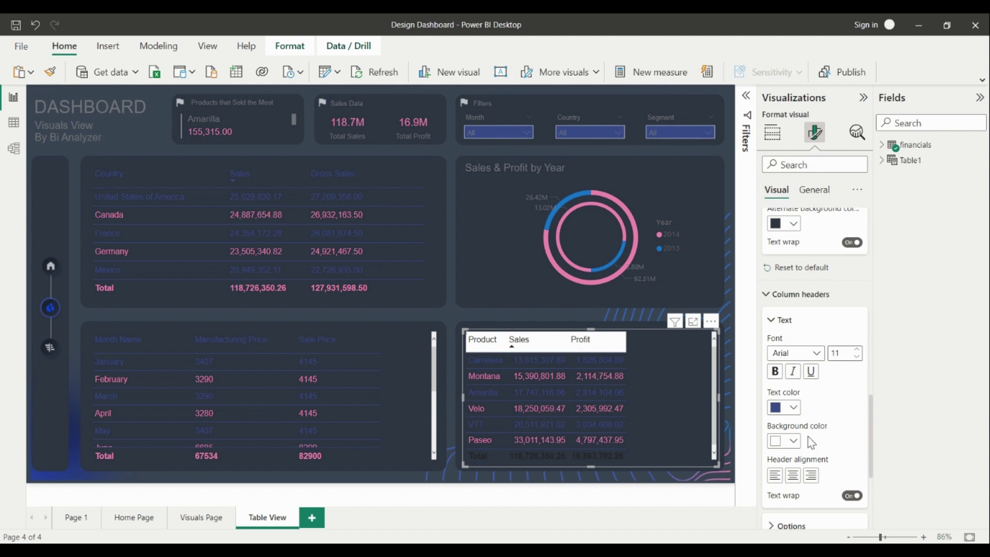
left_click(794, 441)
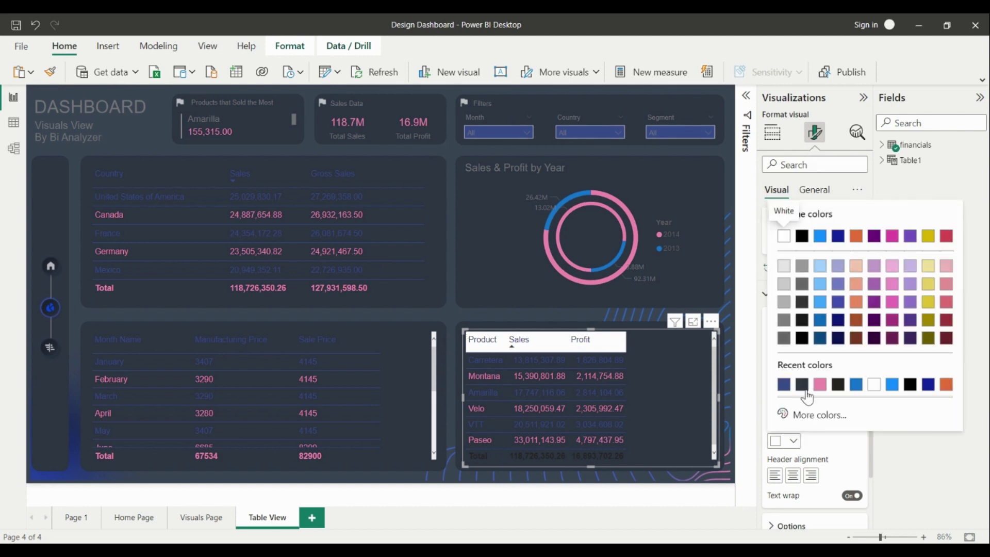
left_click(802, 384)
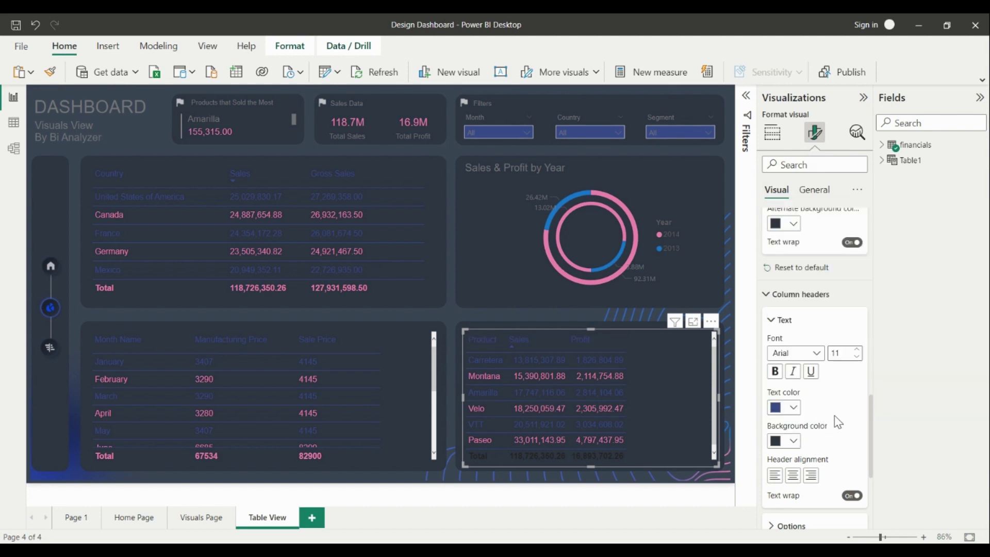
Widen the Product, Sales and Profit columns so the product table fills the width of its card
scroll(834, 428, "down", 5)
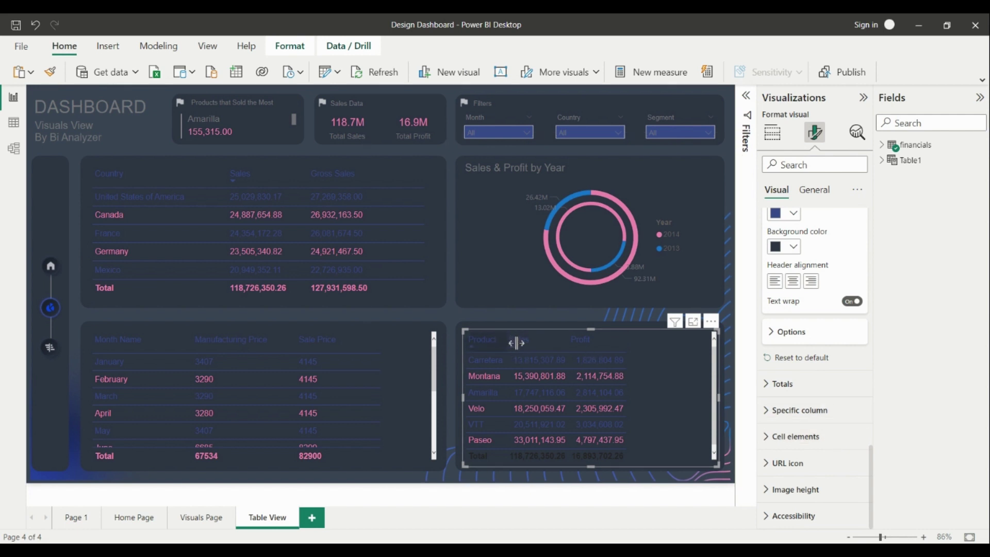
left_click_drag(516, 342, 539, 343)
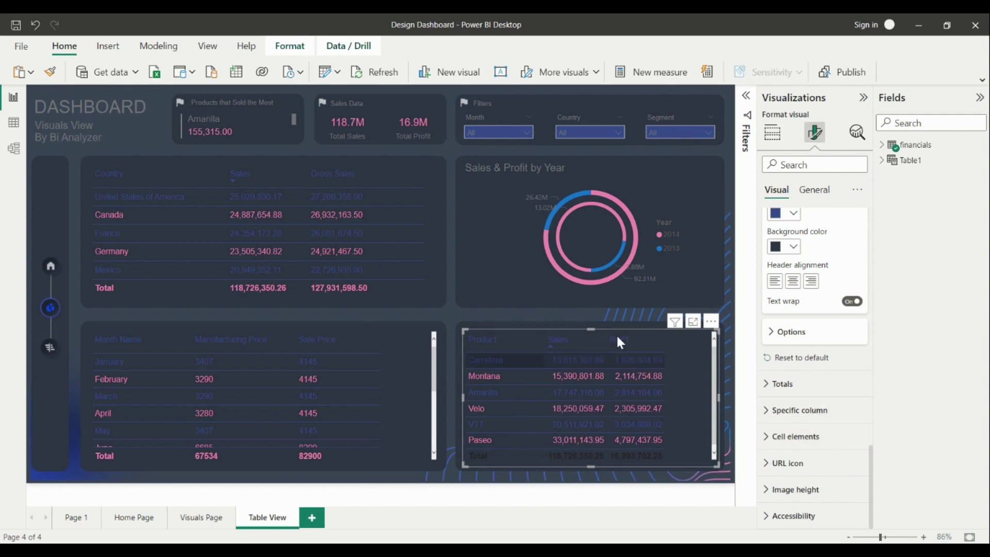
left_click_drag(603, 338, 622, 343)
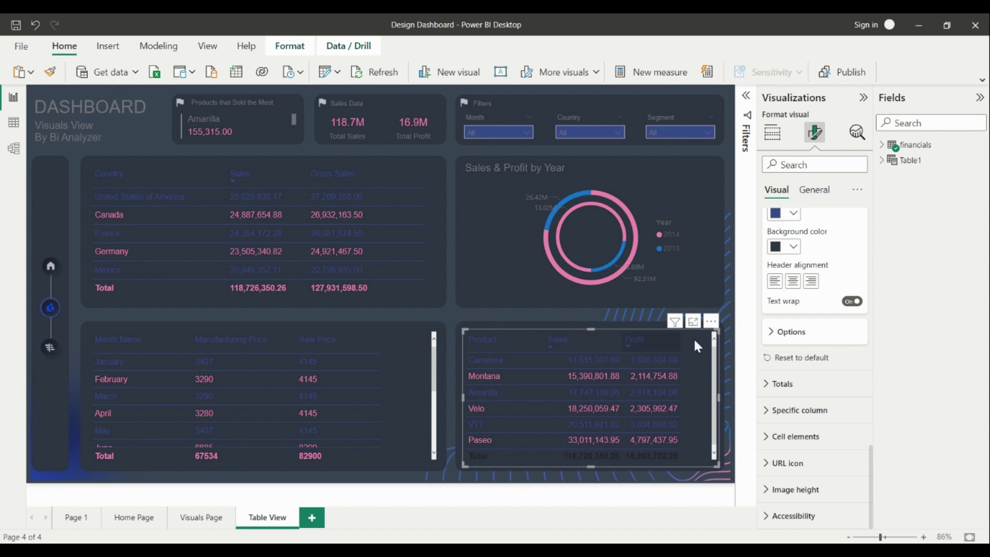
left_click_drag(694, 338, 700, 340)
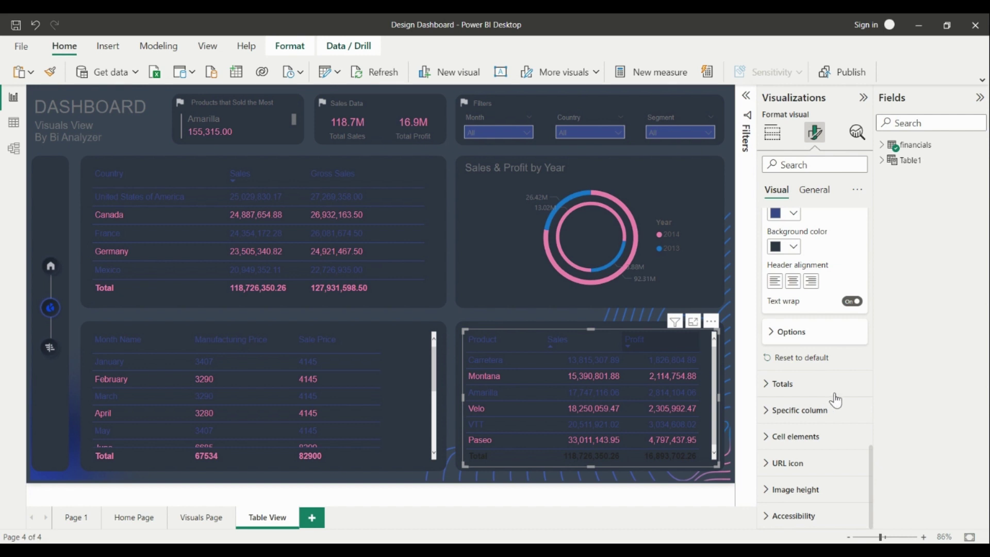
Color the text of the product table's totals row with the recent pink #ED87AC
left_click(815, 392)
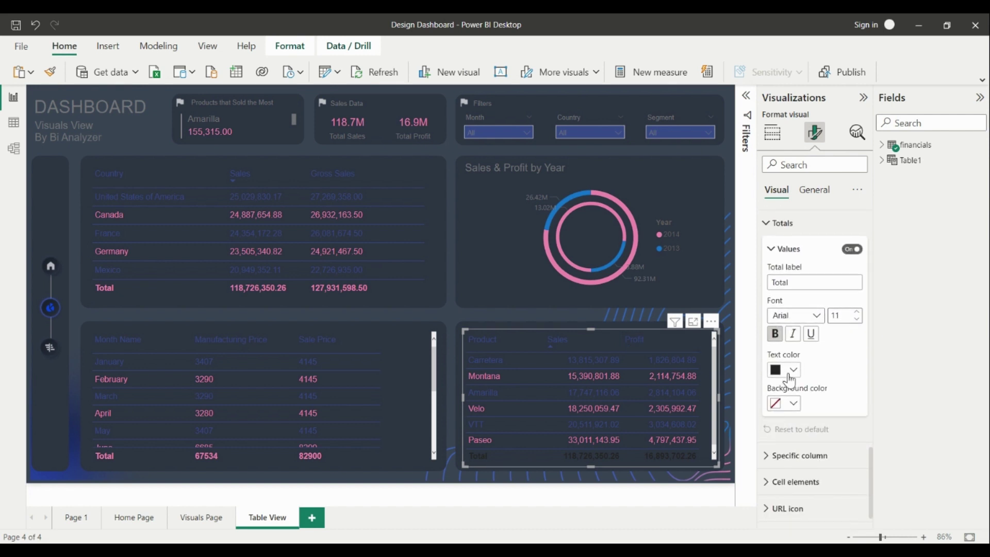
left_click(793, 370)
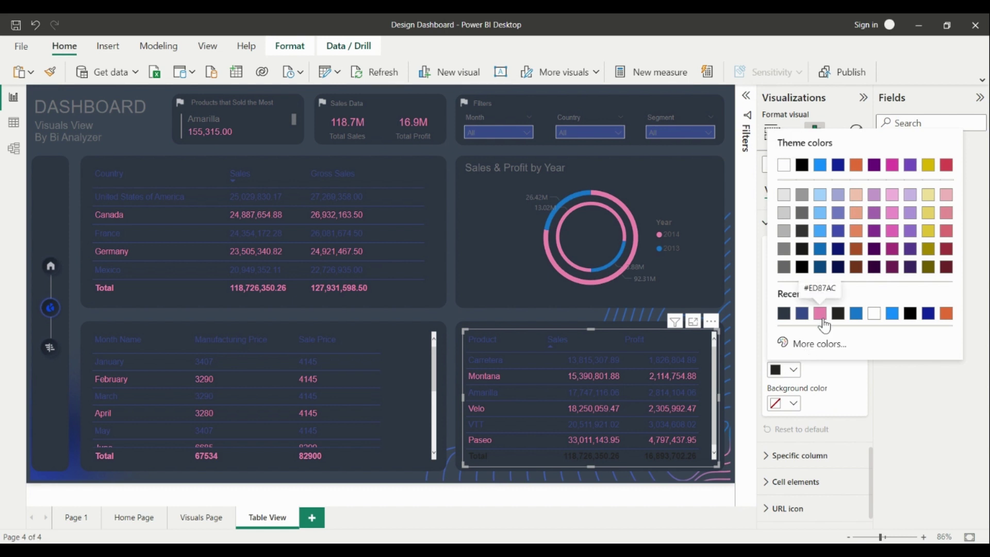
left_click(821, 316)
Left-align the product table's Product column, applying the column formatting to its header and total as well as its values
scroll(845, 421, "down", 2)
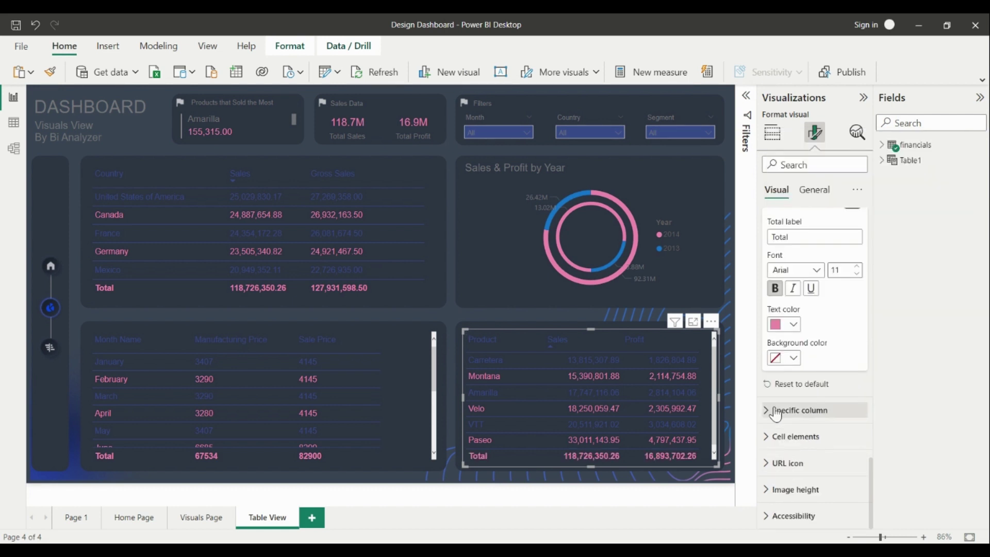
left_click(824, 412)
scroll(828, 415, "down", 5)
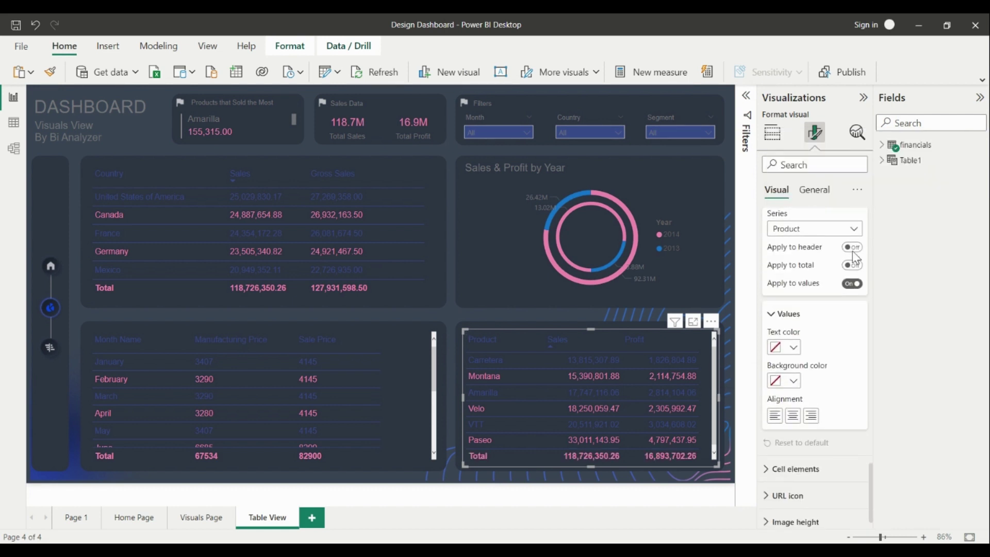
left_click(851, 247)
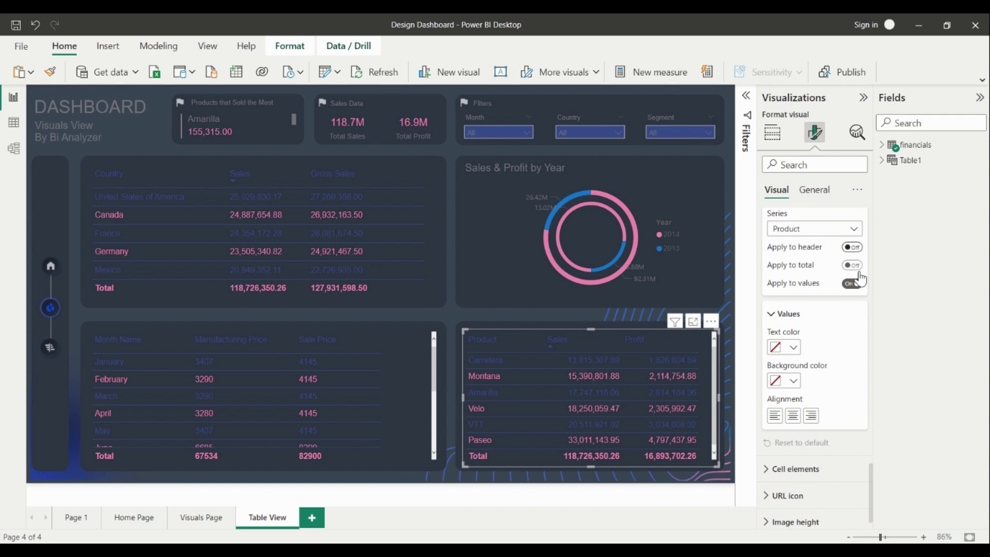
left_click(774, 416)
left_click(850, 265)
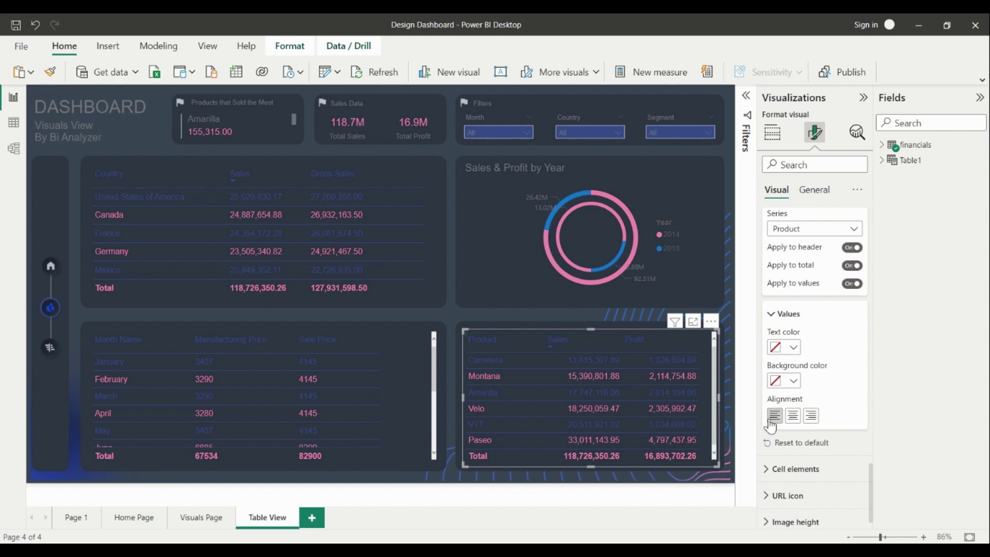
Left-align the product table's Sales column, applying the formatting to its header, total and values
left_click(814, 230)
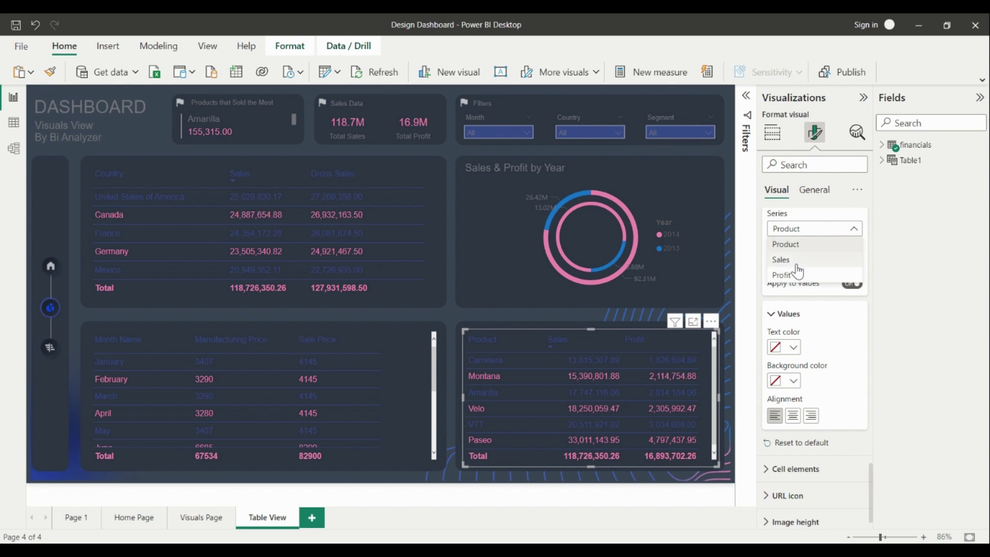
left_click(796, 262)
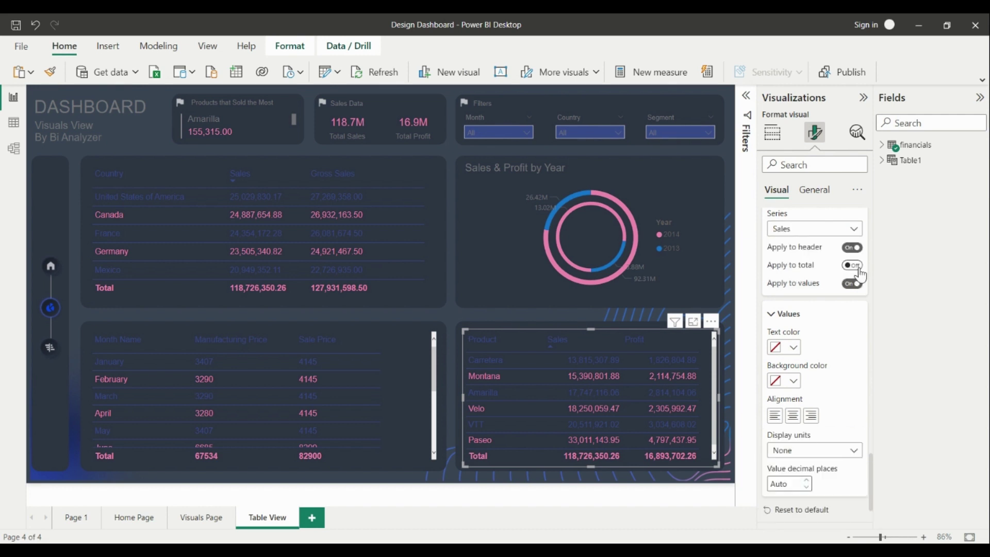
left_click(858, 268)
left_click(775, 415)
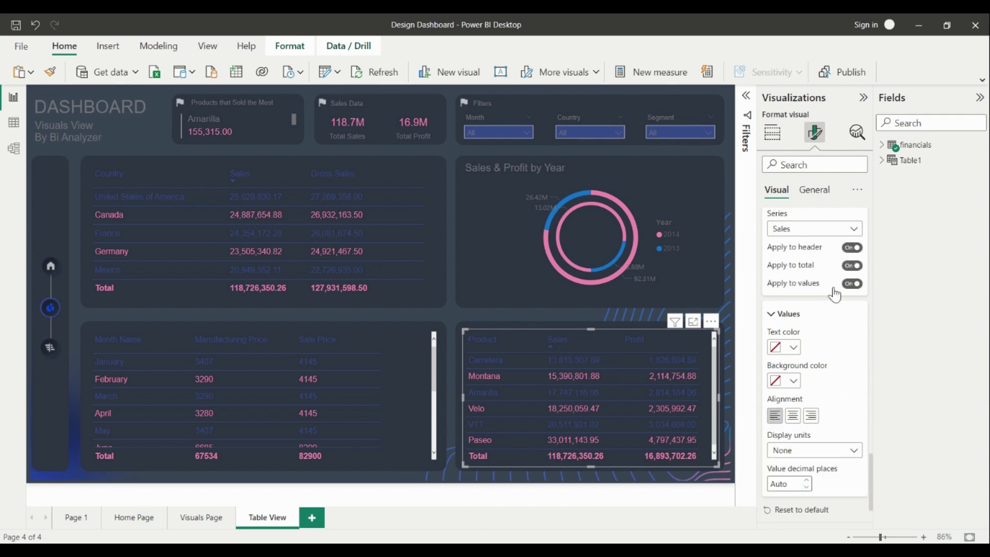
Left-align the product table's Profit column, applying the formatting to its header, total and values
left_click(811, 231)
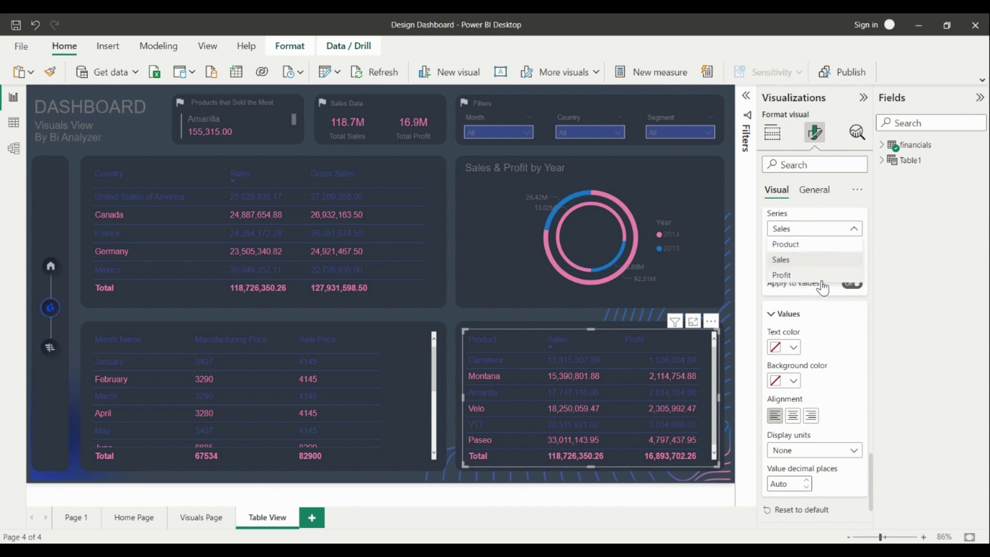
left_click(822, 276)
left_click(851, 265)
left_click(852, 247)
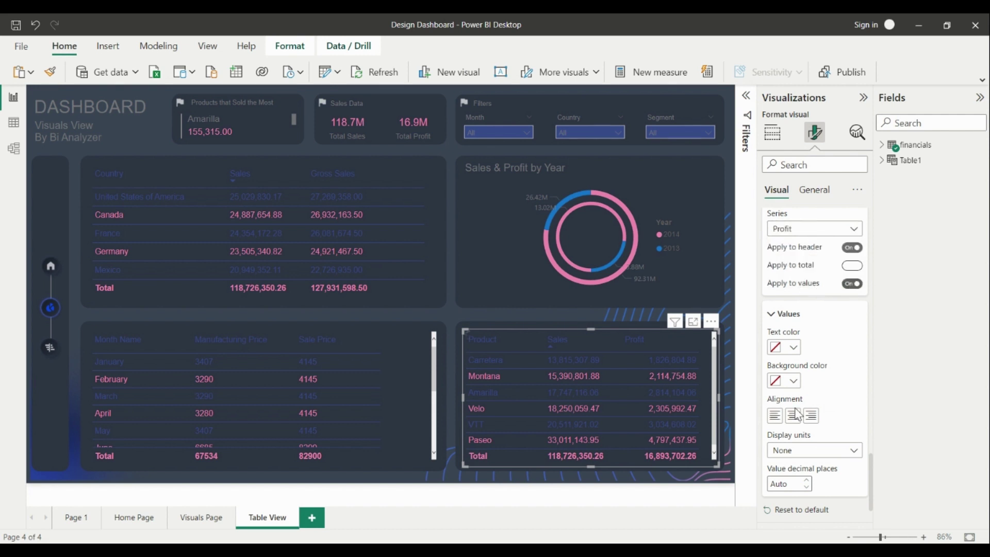
left_click(775, 416)
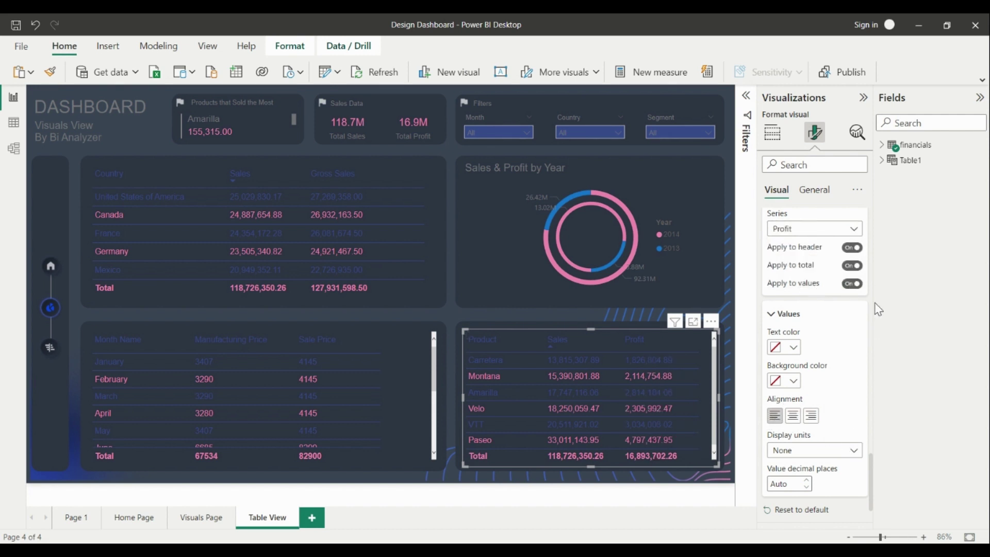
left_click(347, 309)
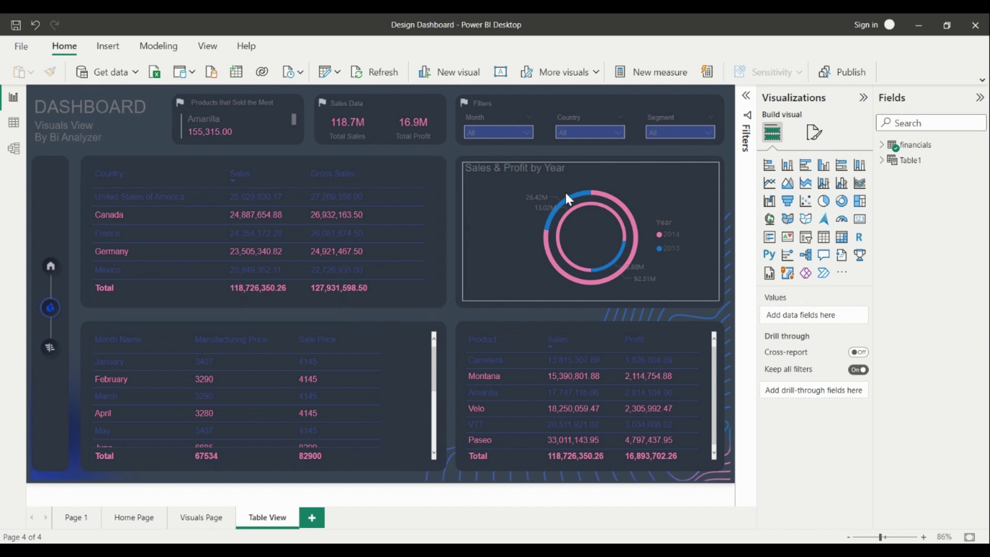
left_click(212, 323)
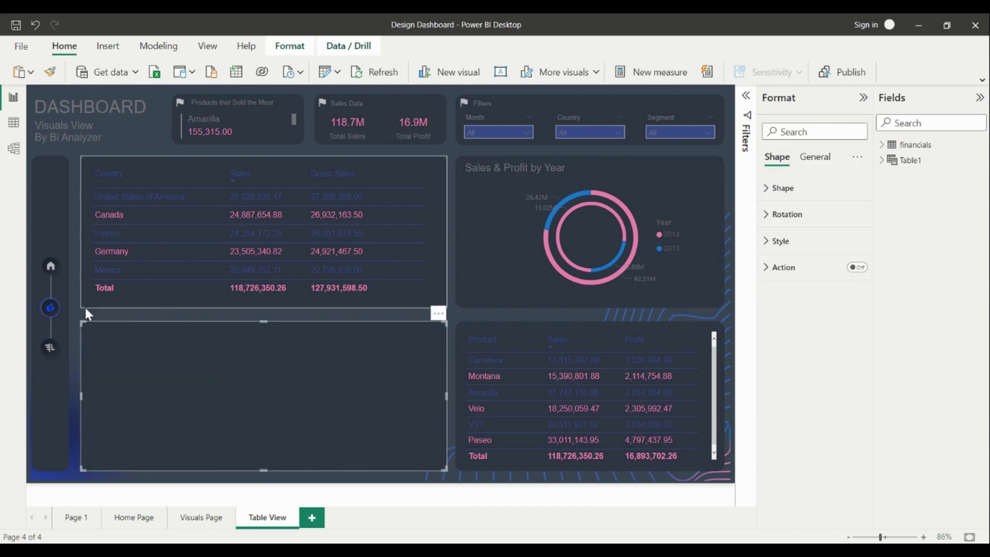
key("Delete")
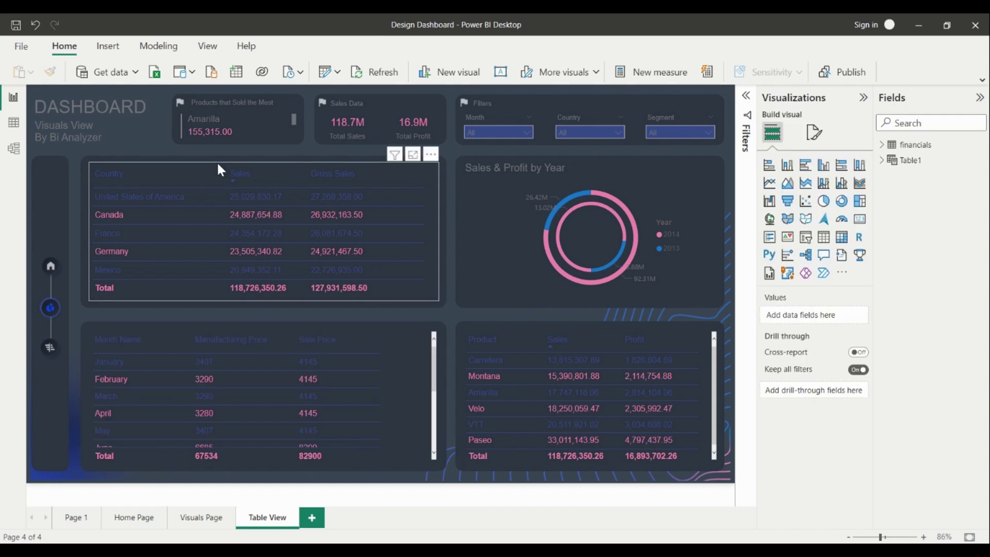
Turn on the titles of the country sales table and the monthly manufacturing price table
left_click(221, 164)
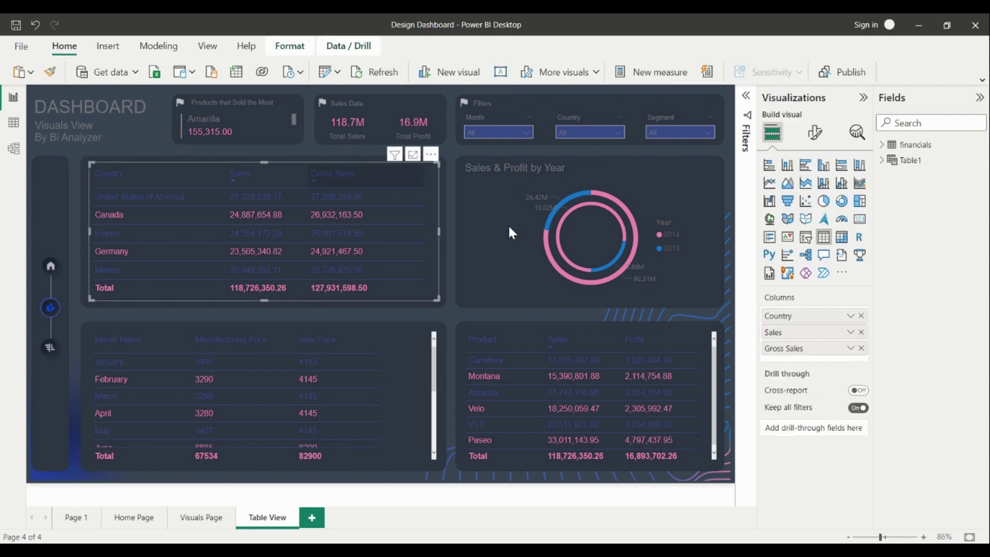
left_click(816, 135)
left_click(813, 190)
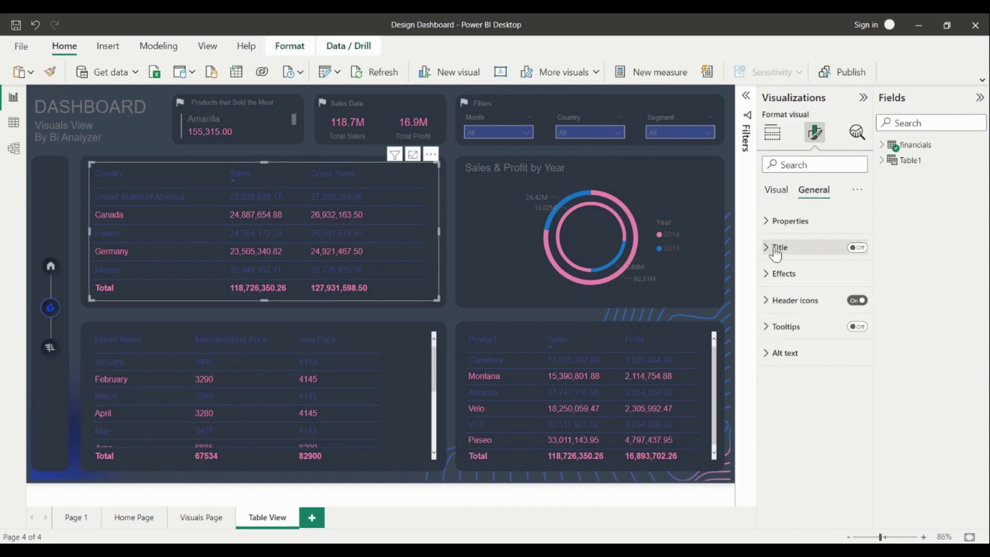
left_click(843, 254)
left_click(849, 250)
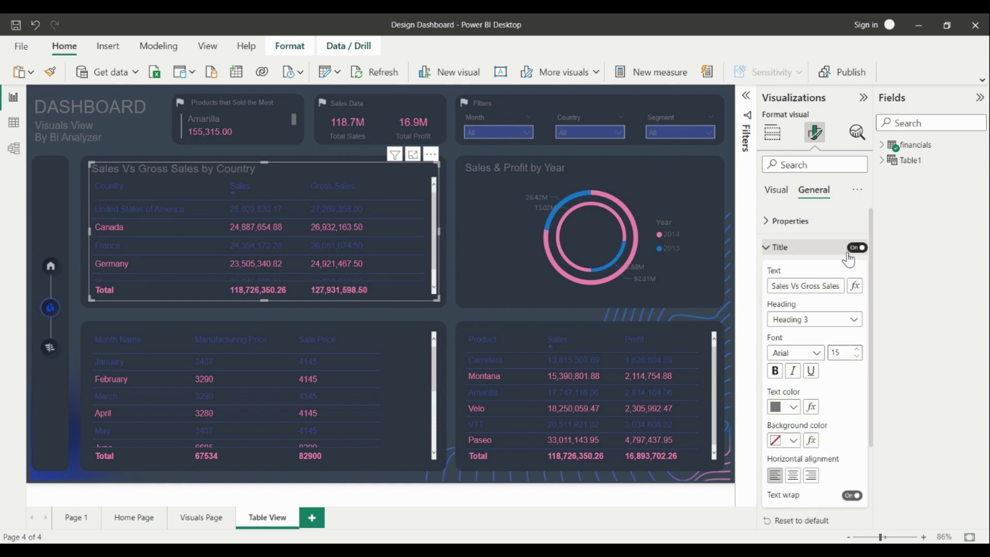
left_click(422, 359)
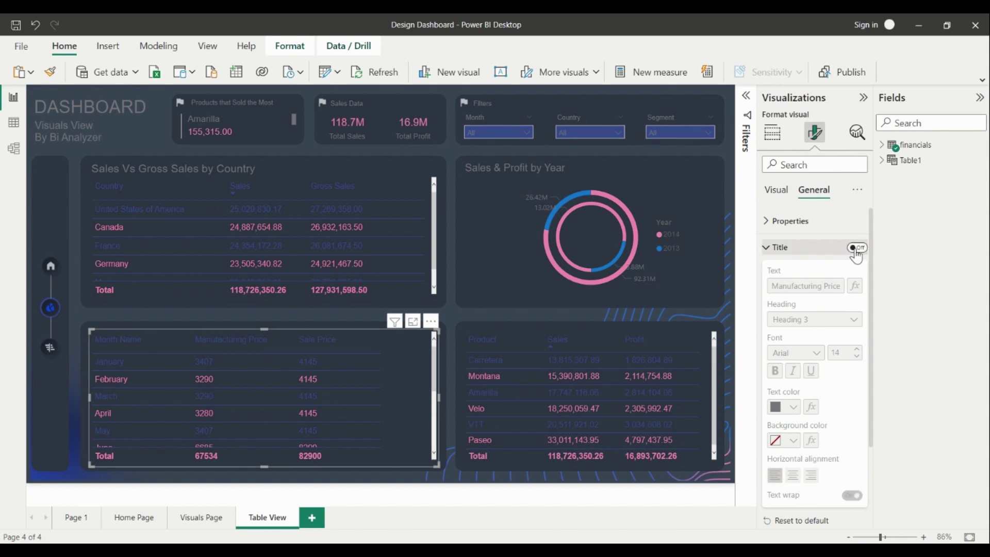
left_click(856, 248)
Turn on the title of the product sales and profit table
left_click(484, 333)
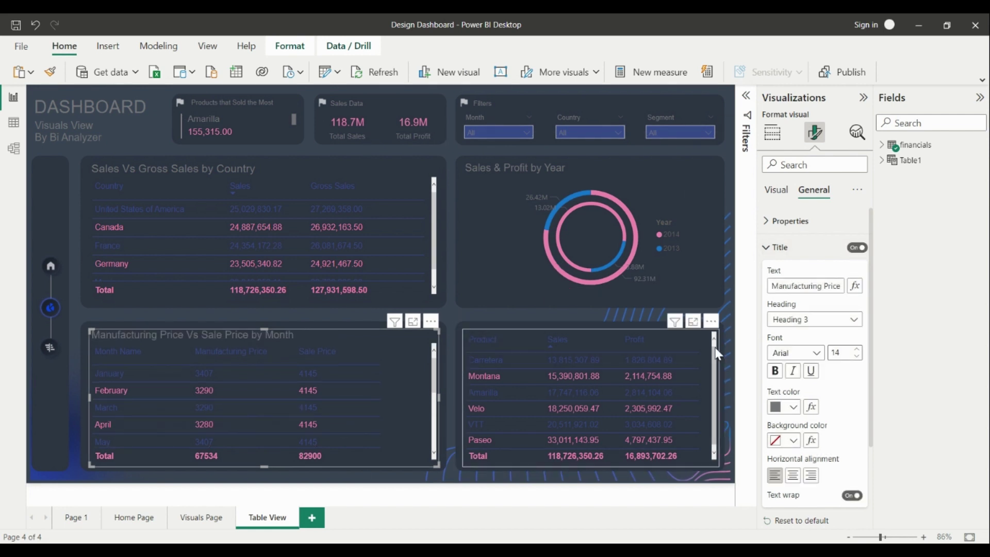
left_click(859, 248)
left_click(859, 248)
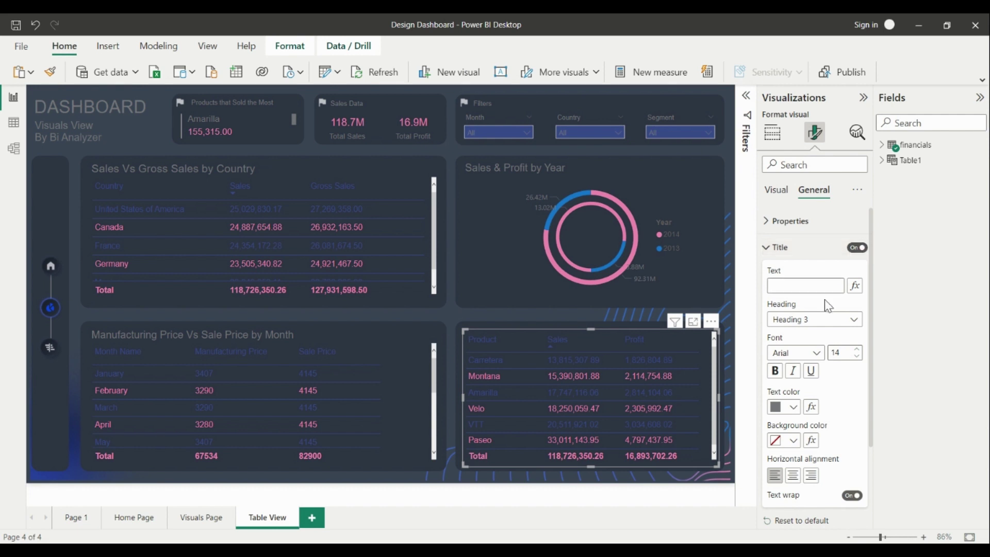
Copy the title text "Sales and Profit by Product" from the line chart on the Visuals Page
left_click(195, 517)
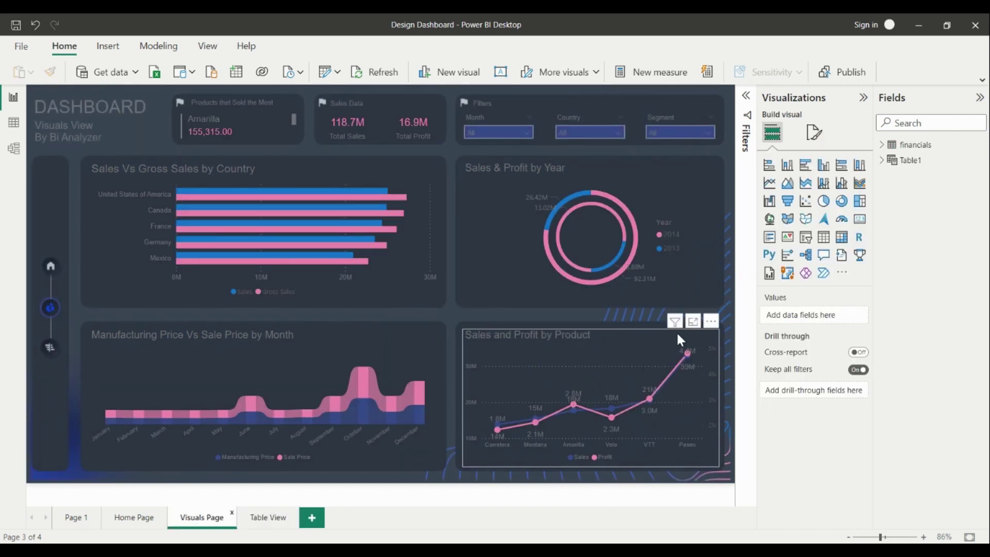
left_click(708, 331)
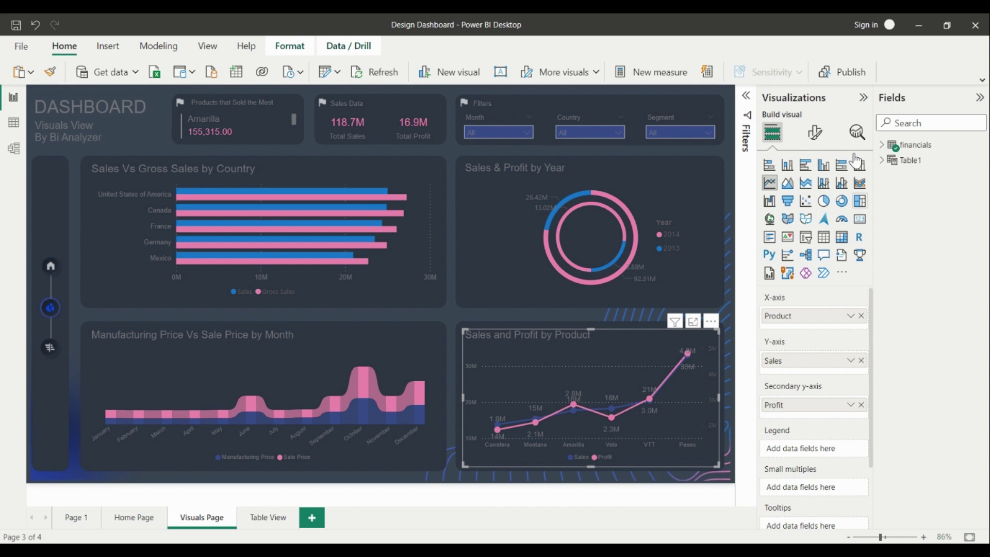
left_click(814, 132)
left_click(814, 190)
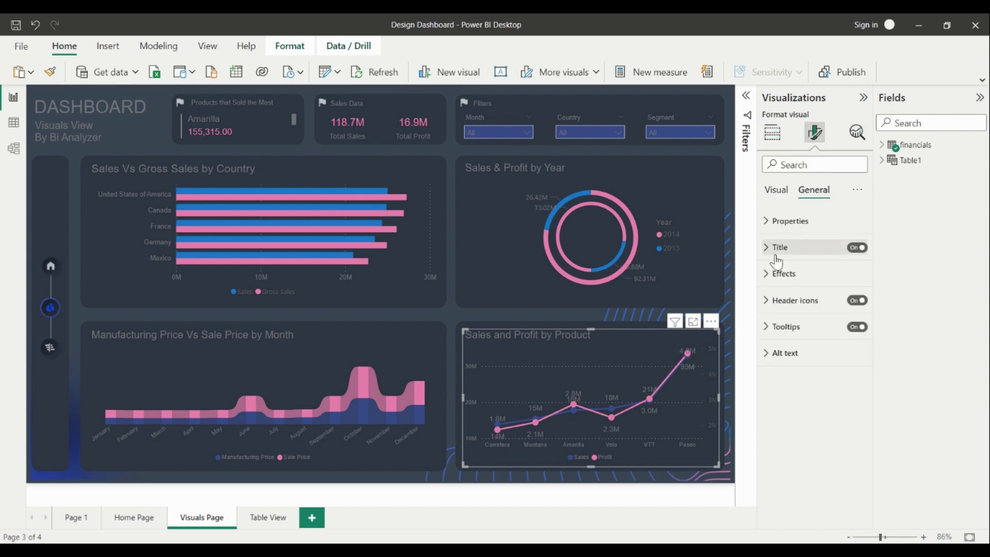
triple_click(807, 286)
key("ctrl+c")
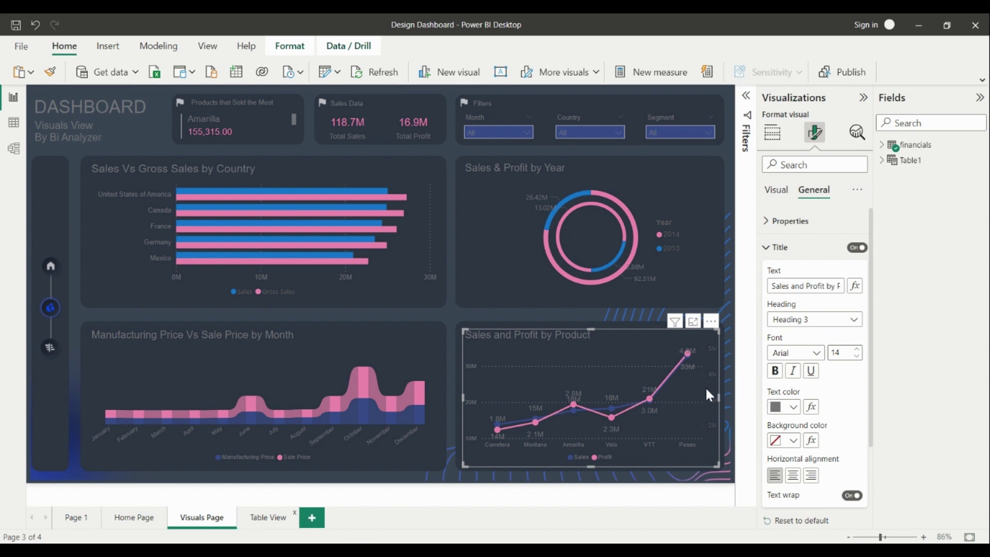
Paste the copied text "Sales and Profit by Product" as the title of the product table on the Table View page
key("ctrl+Page_Down")
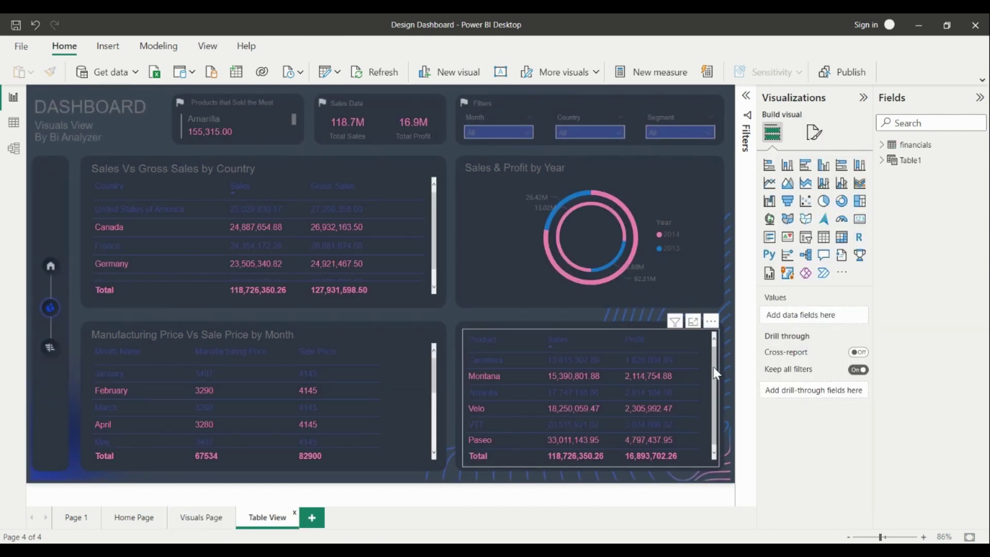
left_click(712, 367)
left_click(815, 133)
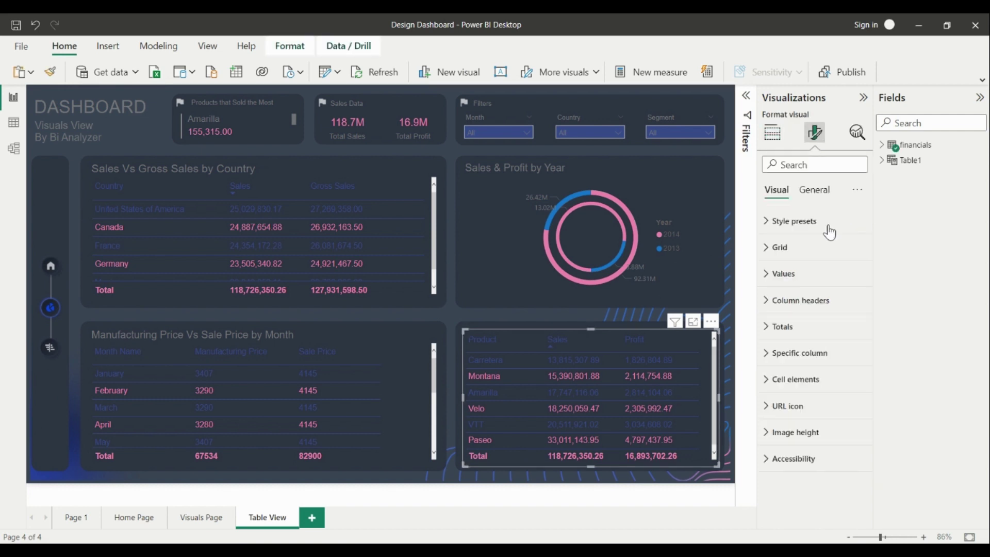
left_click(814, 190)
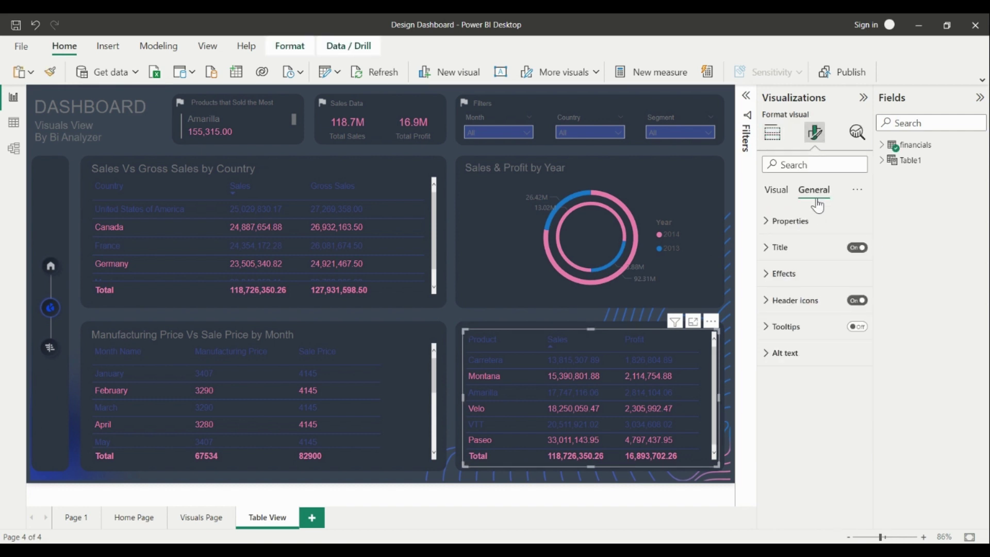
left_click(789, 242)
left_click(798, 289)
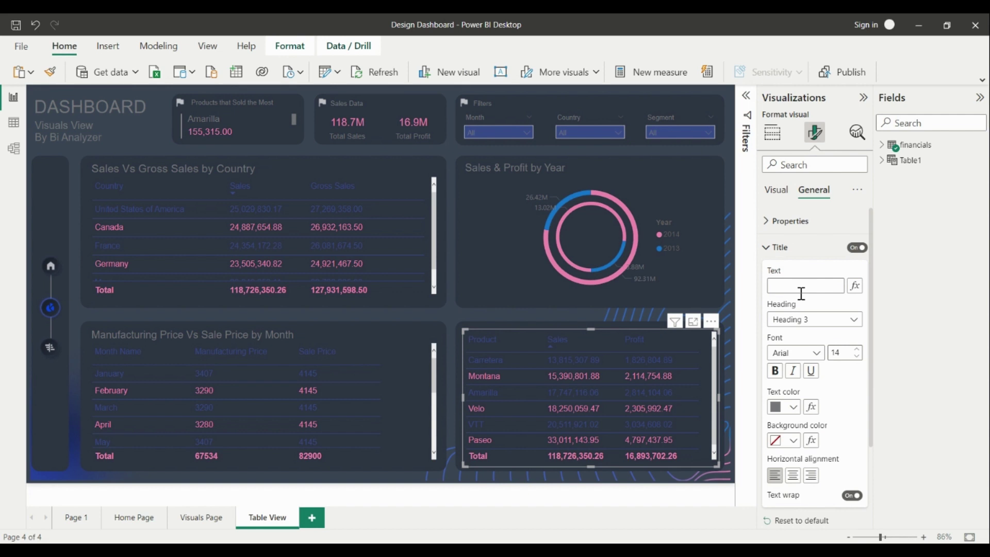
key("ctrl+v")
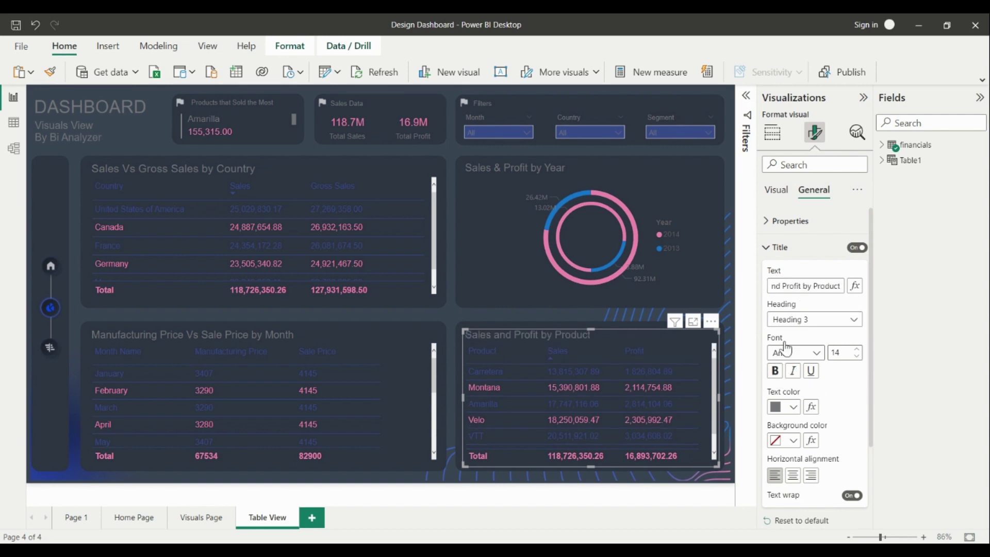
Remove the inner profit donut chart from the Sales & Profit by Year panel
left_click(601, 230)
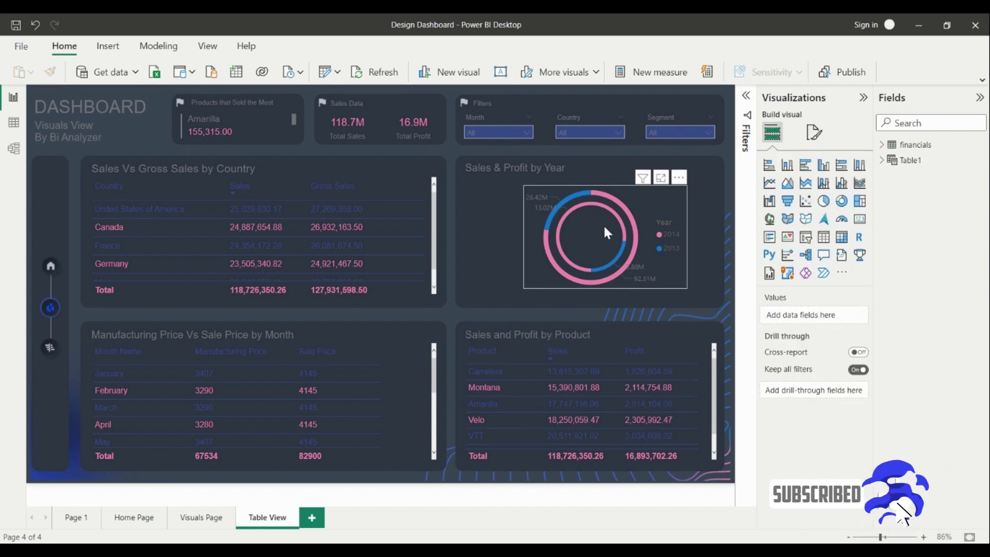
left_click(577, 240)
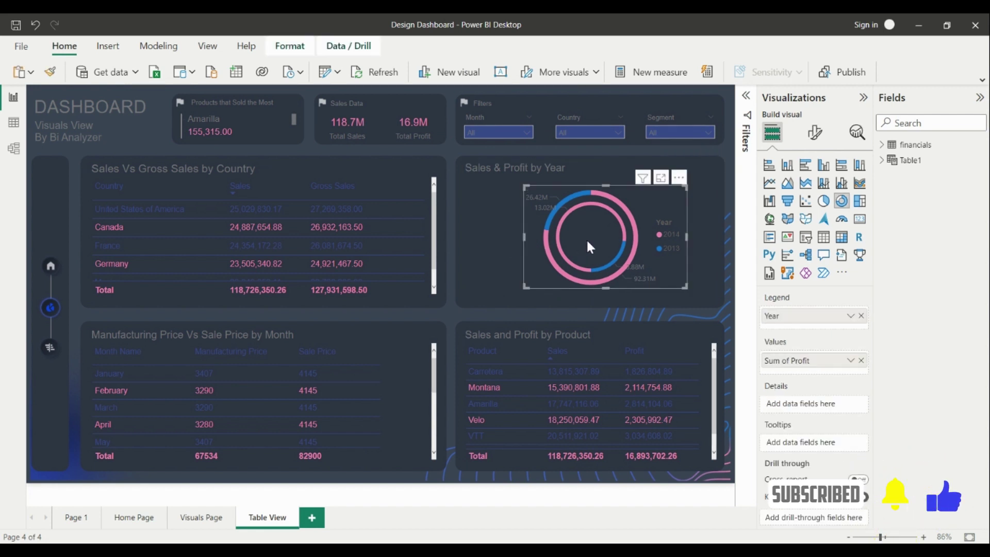
left_click(677, 178)
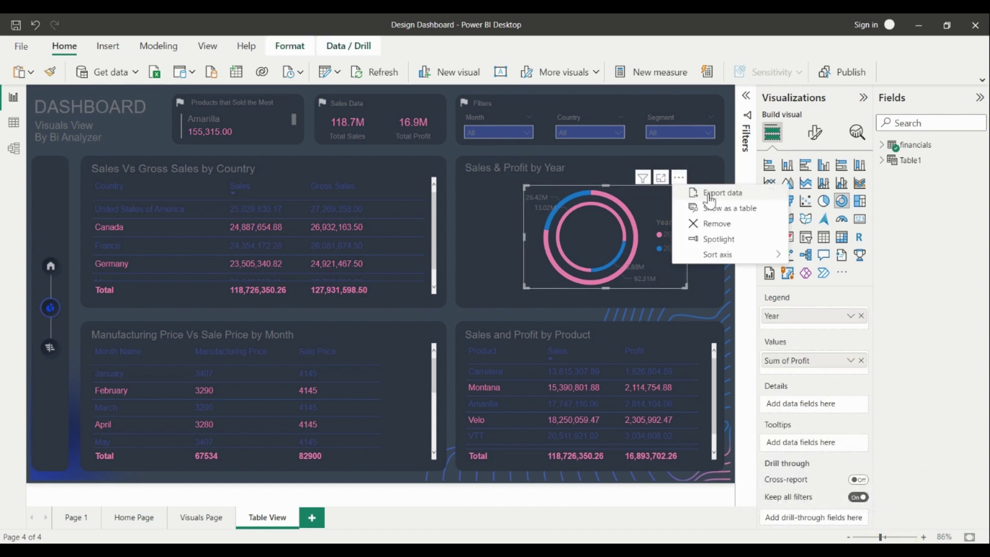
left_click(705, 230)
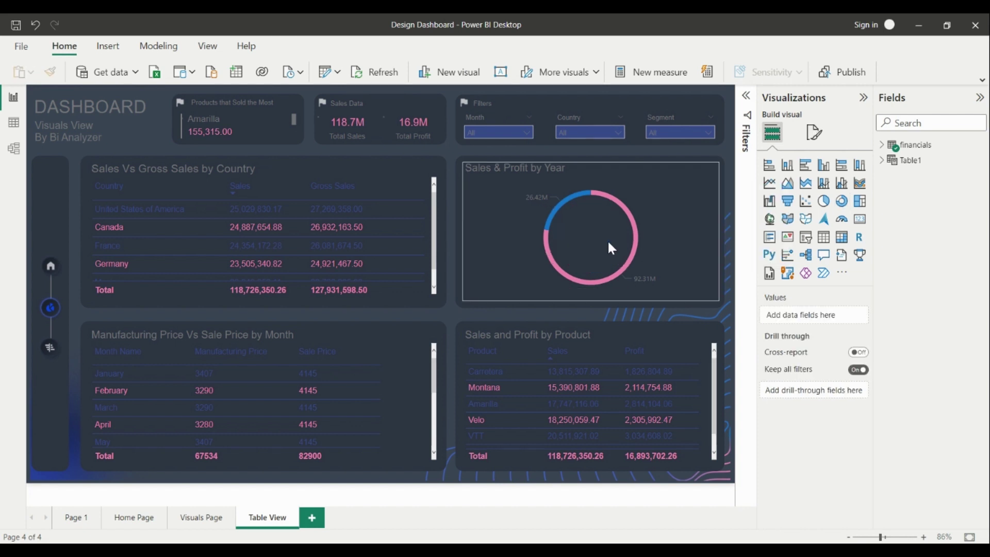
Convert the remaining yearly sales donut chart to a table and add the Profit field as its third column
mouse_move(518, 242)
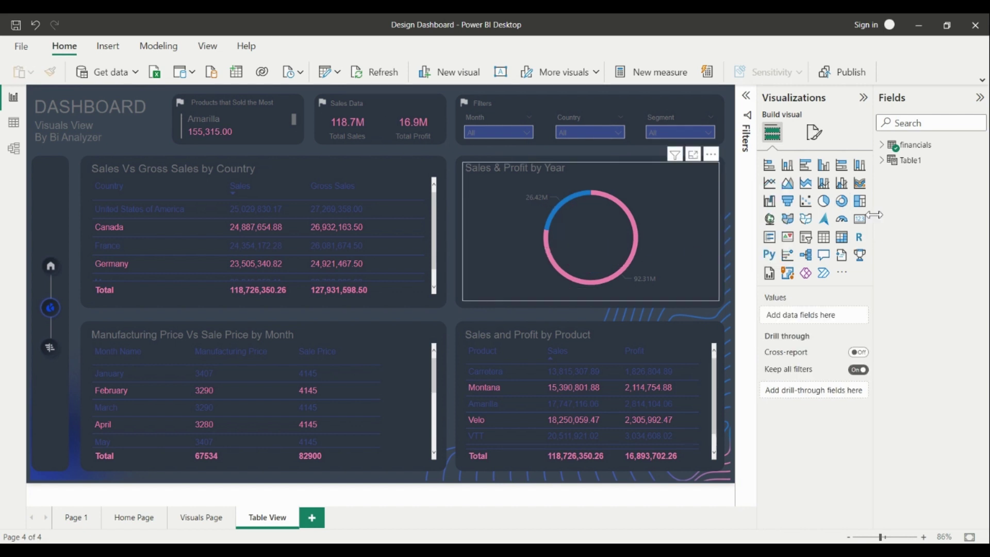
left_click(824, 240)
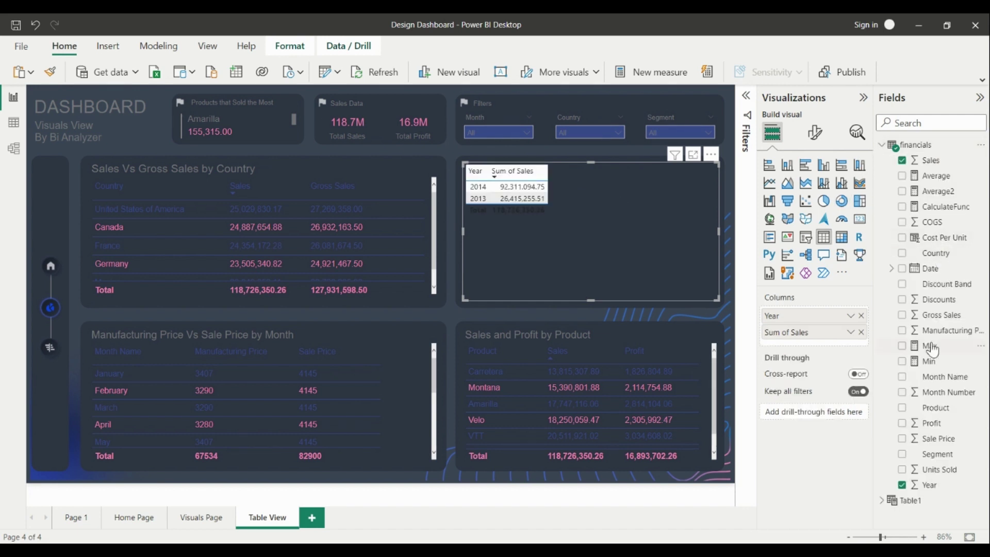
left_click_drag(948, 423, 813, 342)
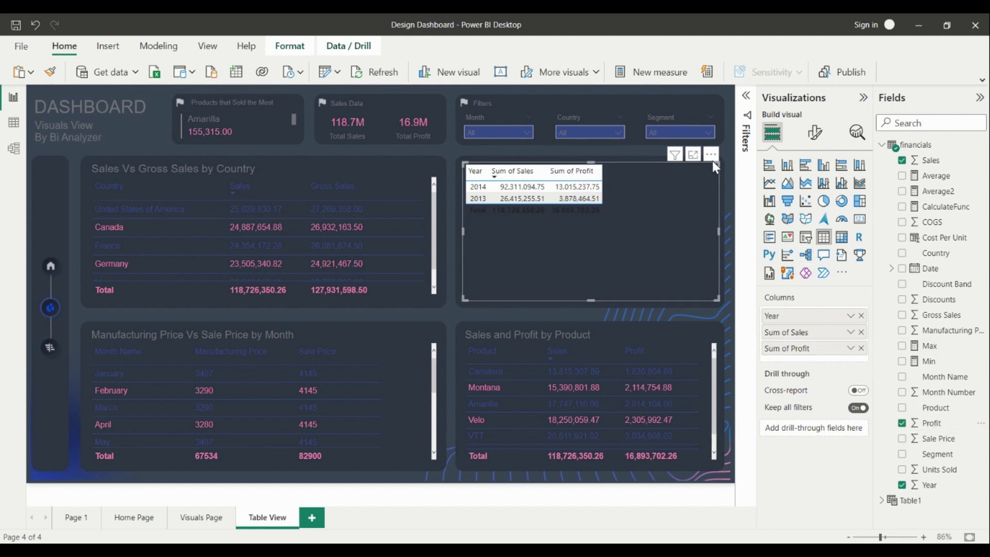
Widen the year table's Year, Sum of Sales and Sum of Profit columns so they span nearly the full visual
left_click_drag(495, 166, 512, 170)
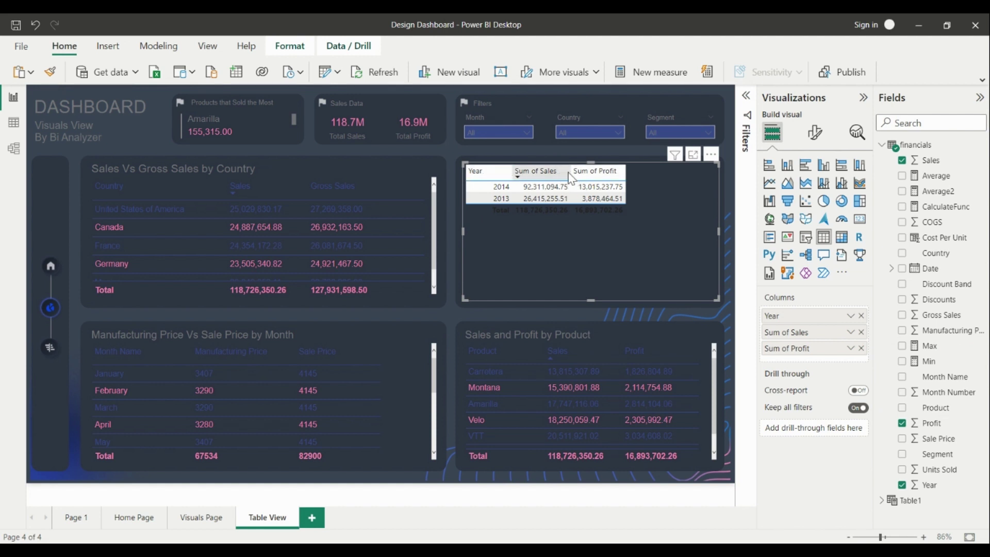
left_click_drag(572, 175, 606, 184)
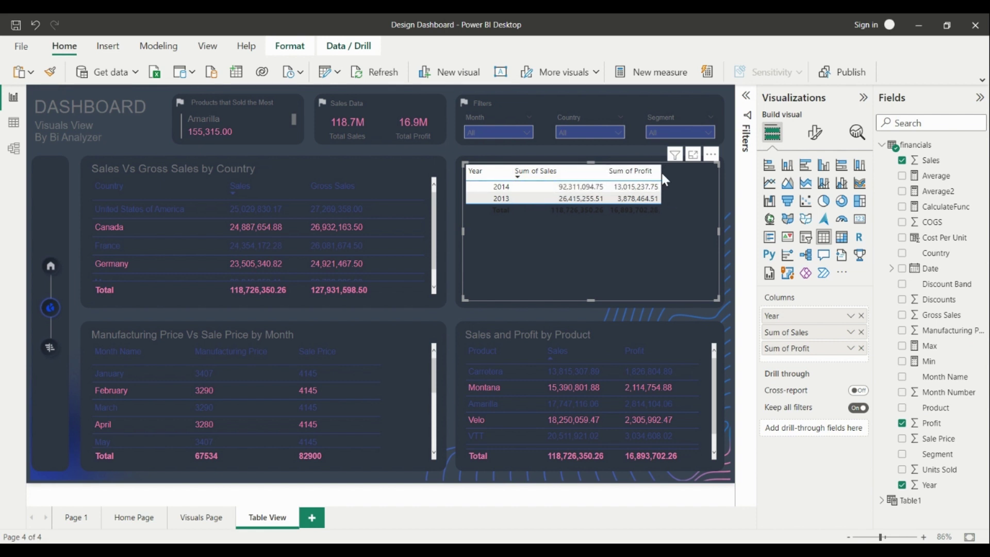
left_click_drag(663, 176, 697, 195)
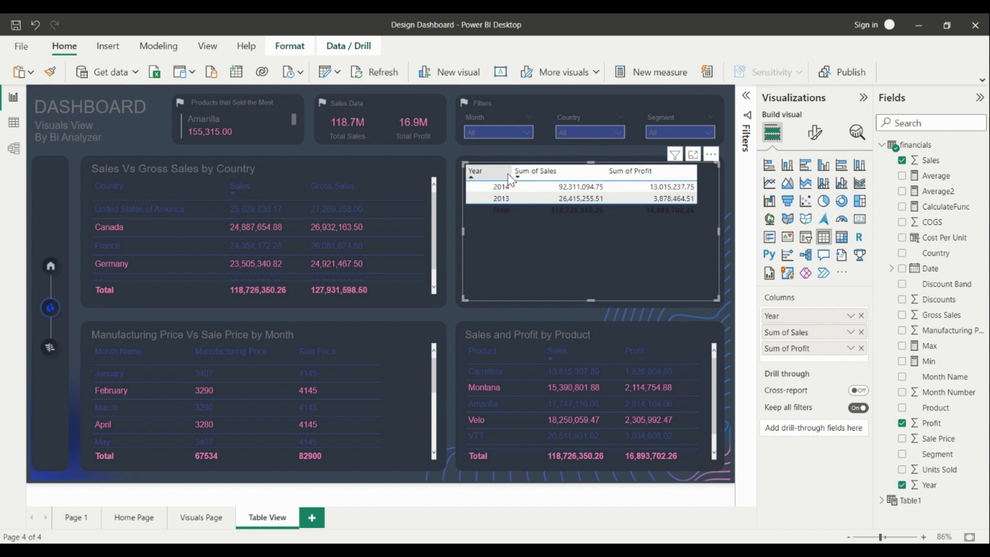
left_click_drag(512, 173, 523, 173)
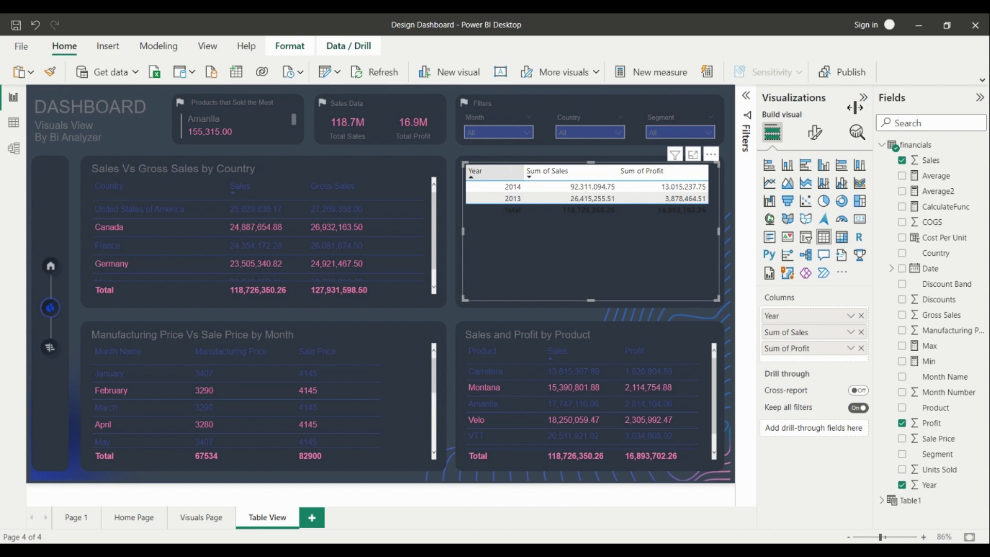
Set the year table's horizontal gridlines and border to the dark blue used in the other tables
left_click(813, 135)
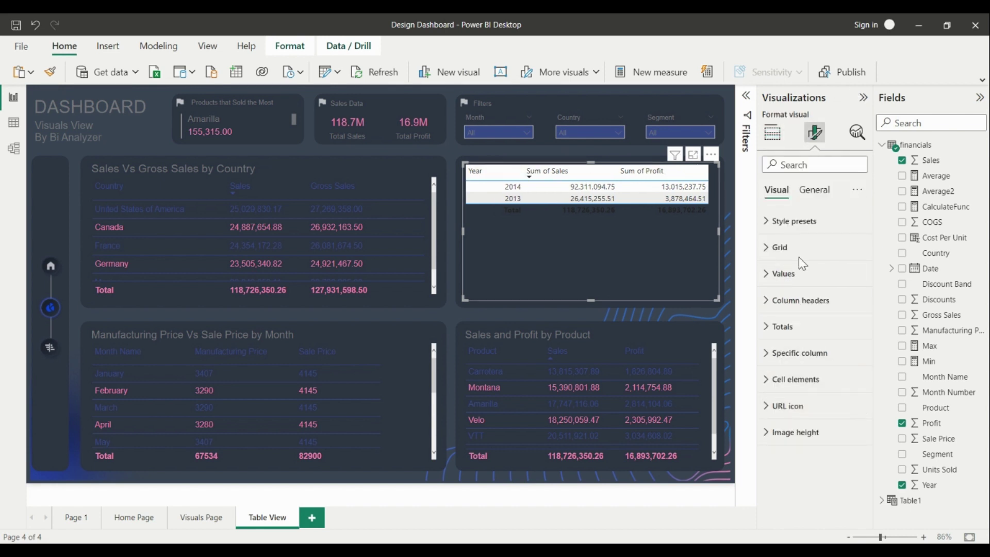
left_click(799, 251)
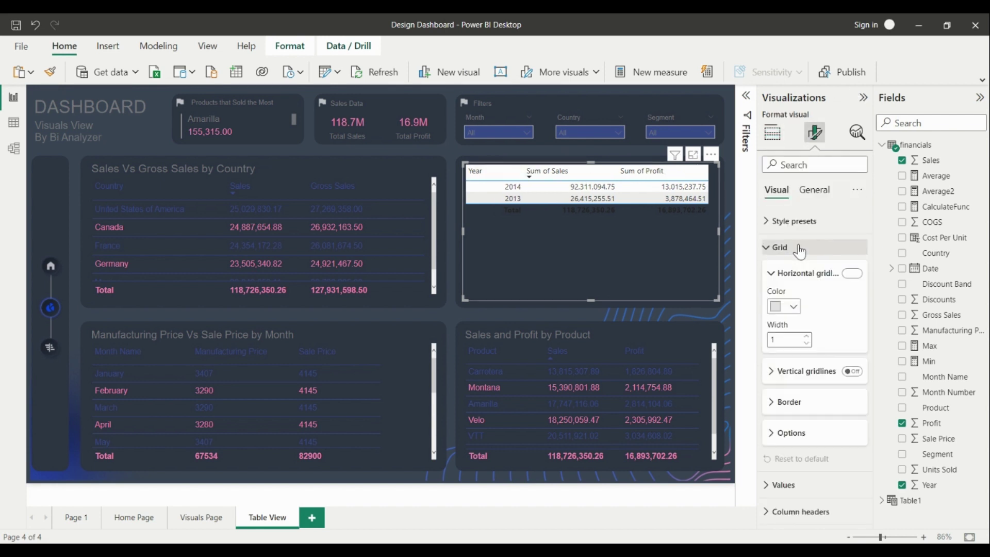
left_click(791, 312)
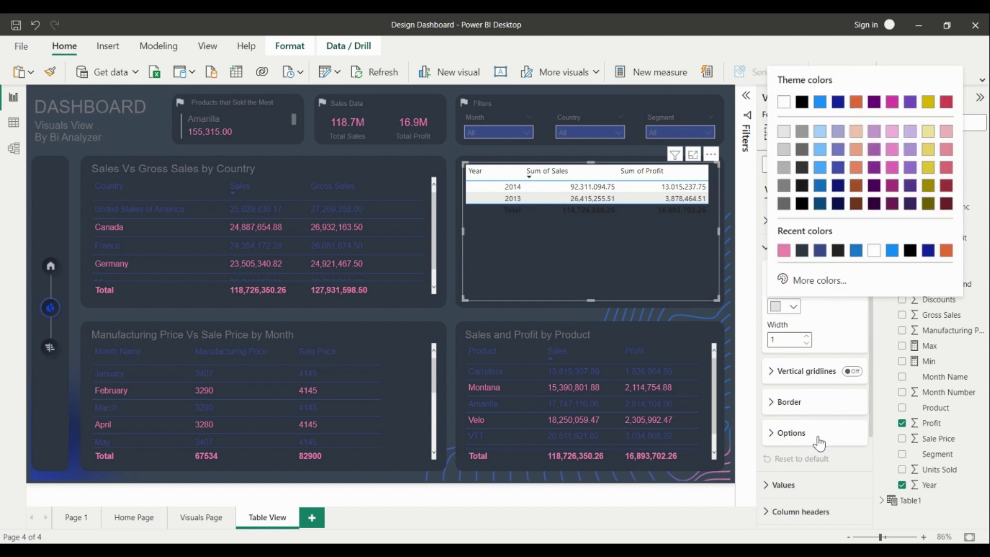
left_click(800, 385)
left_click(811, 403)
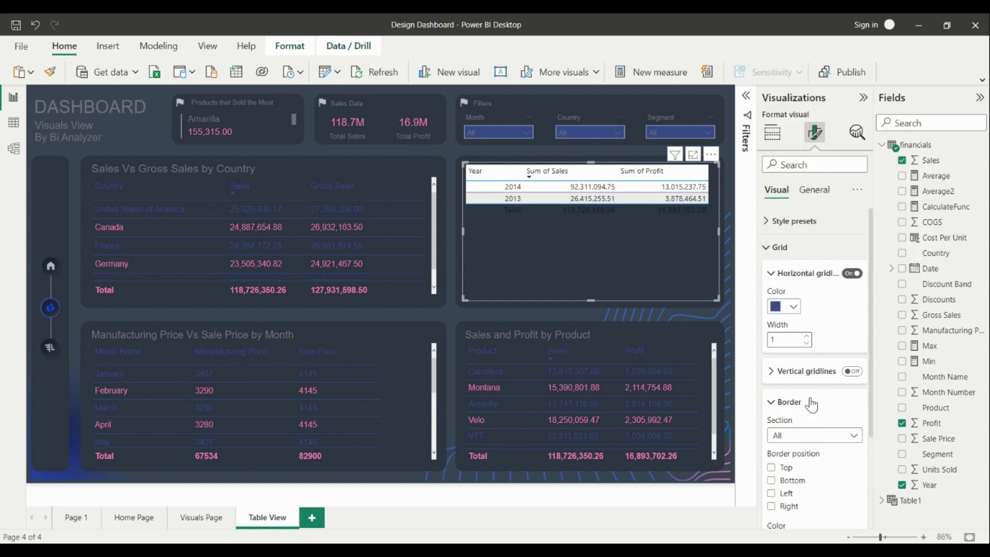
scroll(803, 419, "down", 3)
left_click(791, 380)
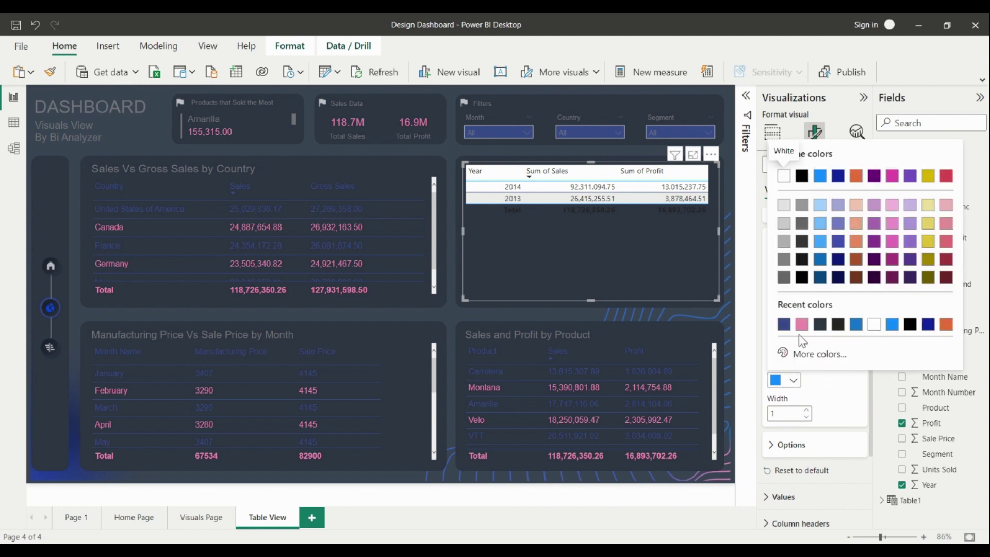
left_click(783, 325)
Increase the row padding of the year table's grid
left_click(791, 444)
scroll(818, 410, "down", 3)
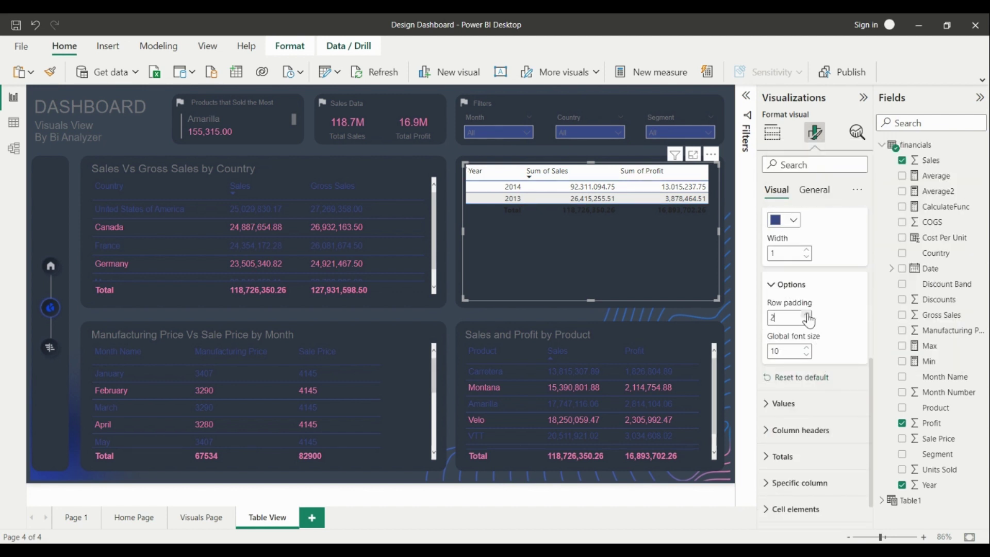
left_click(807, 314)
left_click(807, 314)
left_click(807, 314)
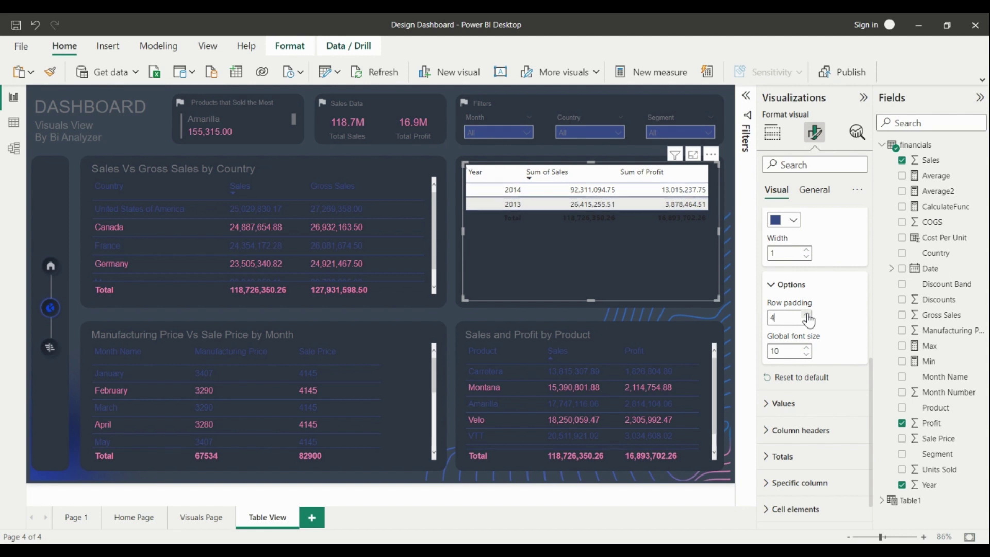
left_click(806, 314)
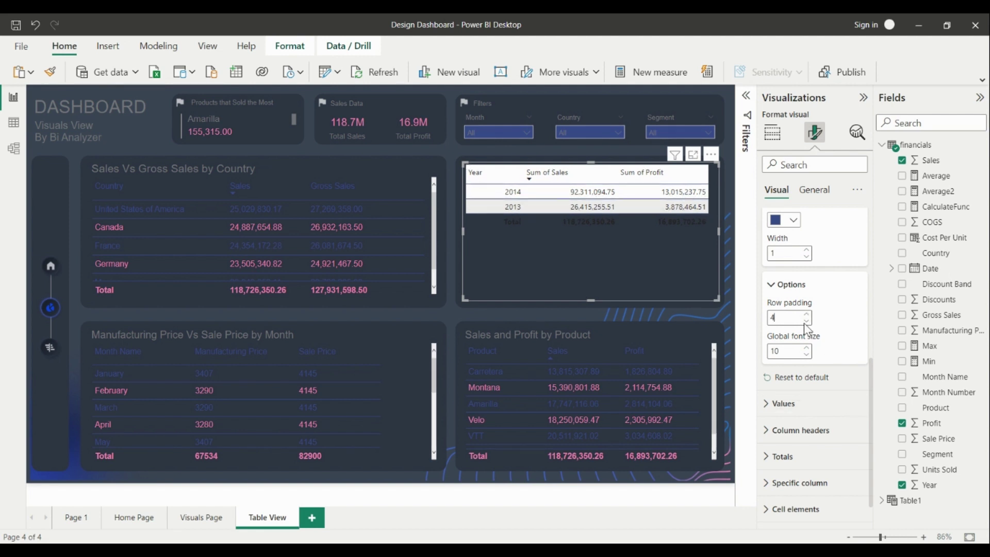
double_click(807, 315)
Set the year table's values to Arial, size 11, with dark blue text
left_click(834, 413)
scroll(831, 392, "down", 2)
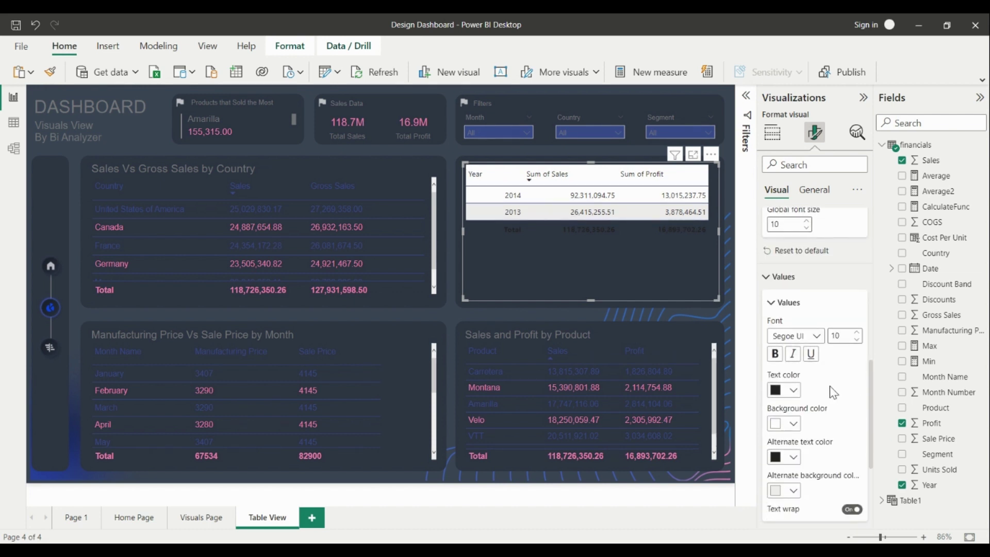
left_click(796, 336)
scroll(824, 247, "up", 5)
left_click(781, 127)
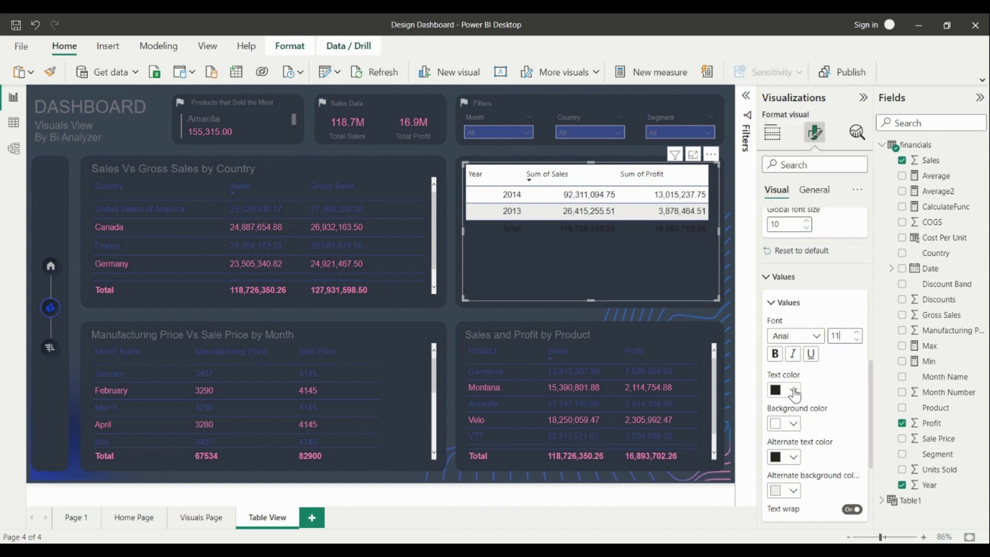
left_click(813, 390)
left_click(784, 333)
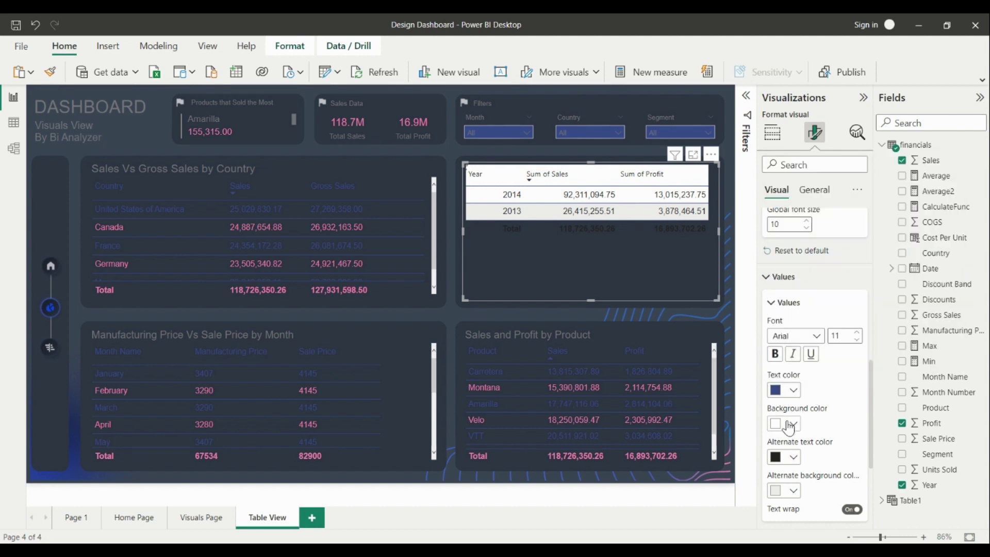
Set the year table's value background and alternate background to dark slate #2E3544, and its alternate text color to pink
left_click(793, 423)
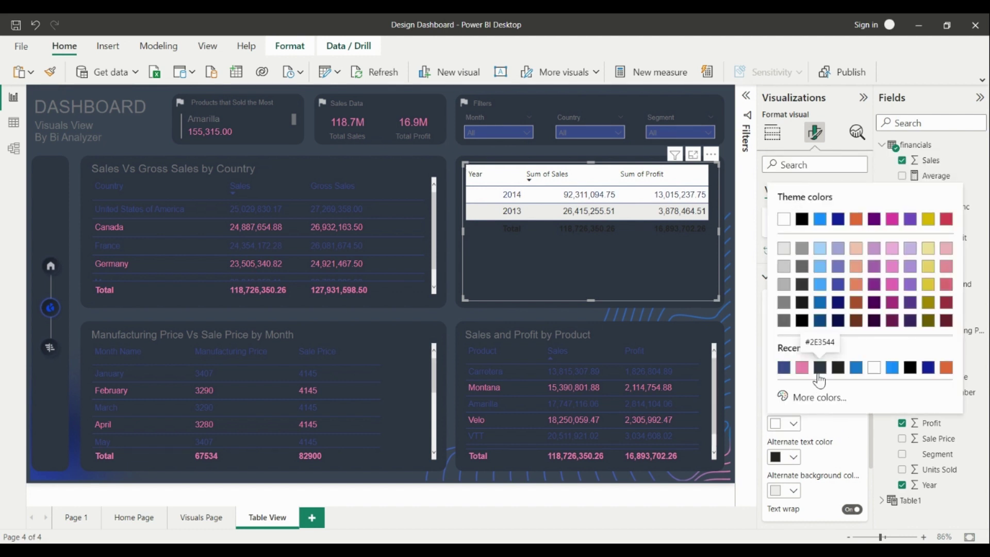
left_click(819, 370)
left_click(794, 456)
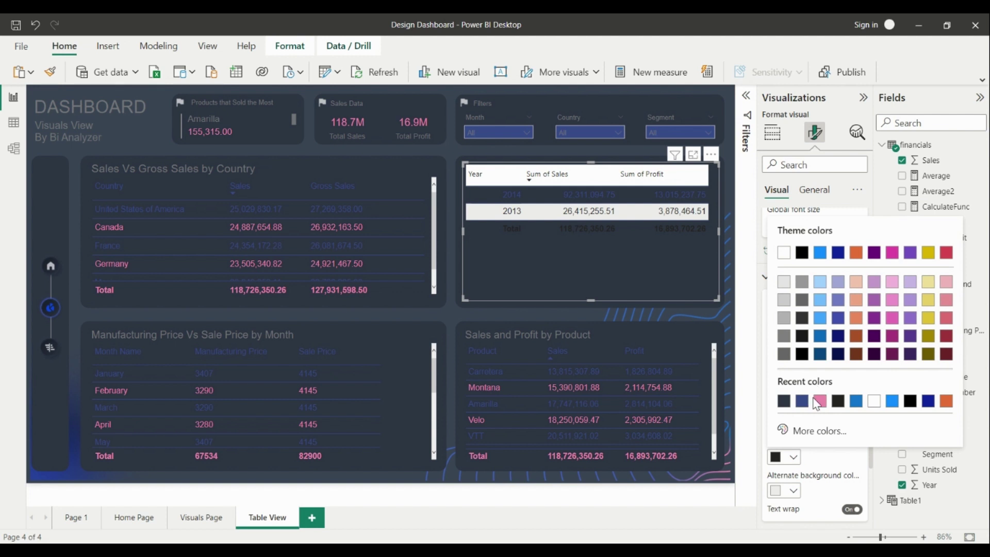
left_click(818, 401)
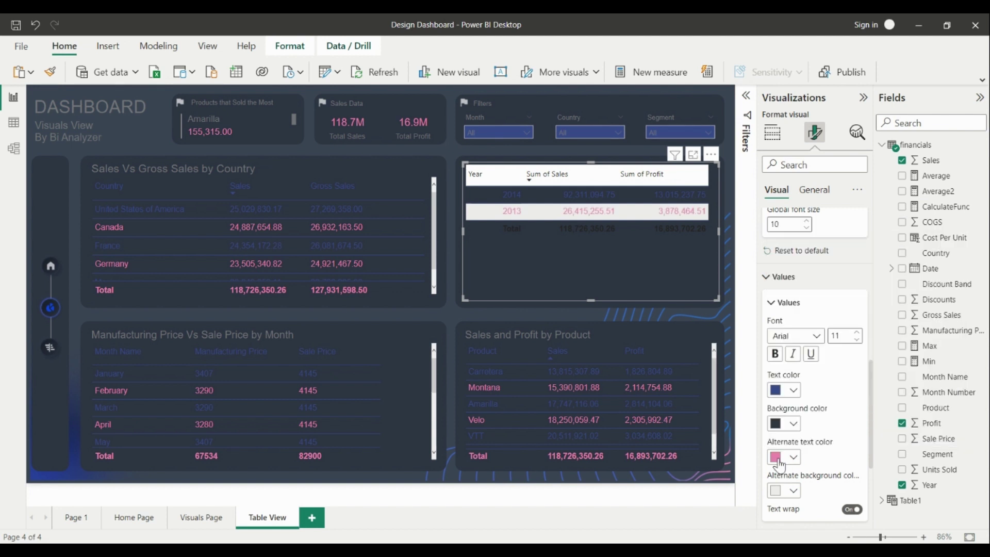
left_click(794, 490)
left_click(801, 438)
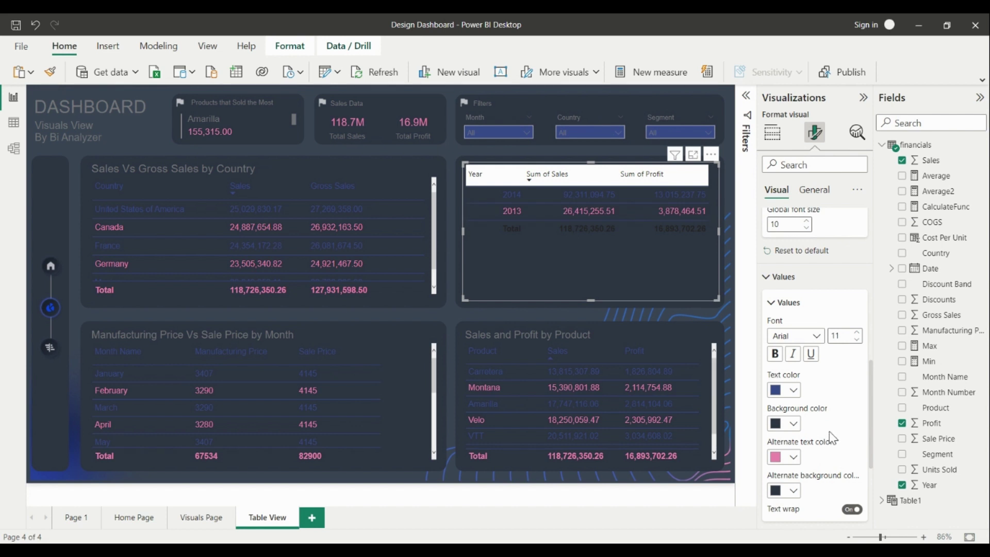
Format the year table's column headers as Arial, size 11, with dark blue text on the dark slate background
scroll(834, 423, "down", 1)
scroll(835, 416, "down", 5)
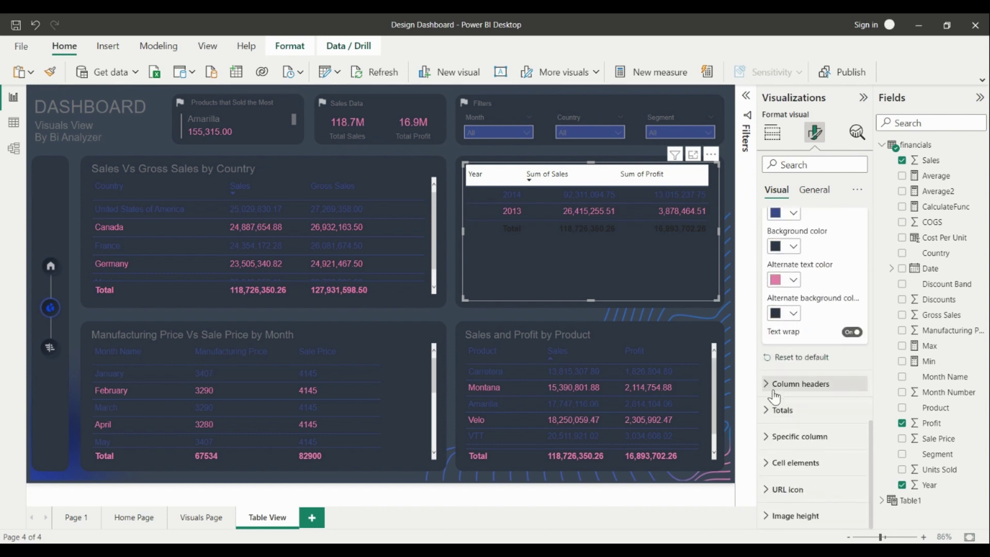
left_click(778, 386)
scroll(839, 417, "down", 3)
left_click(796, 282)
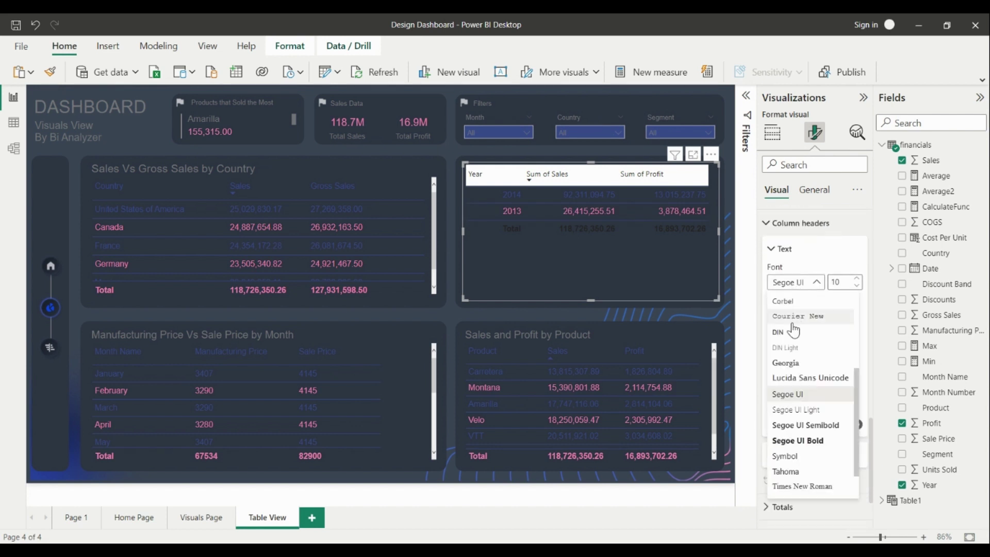
left_click(856, 279)
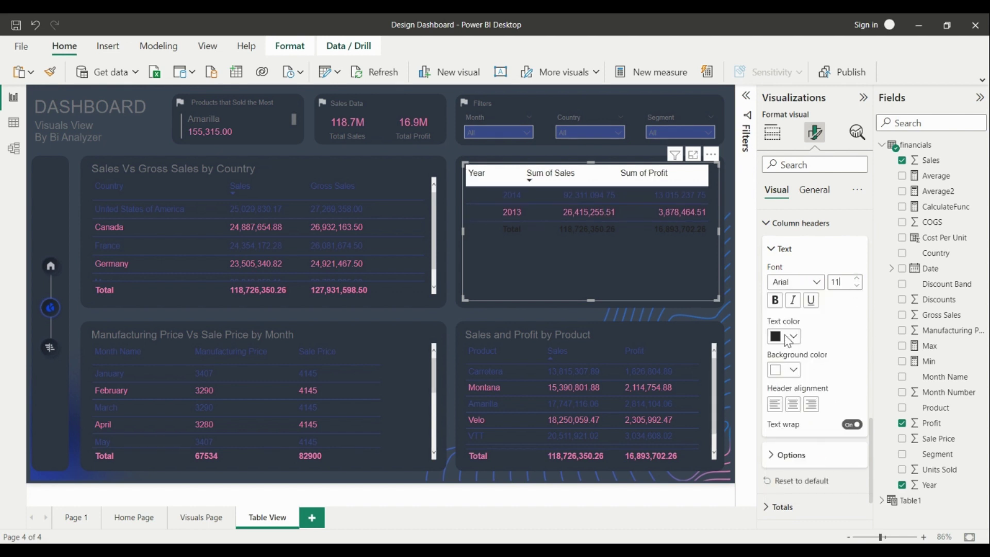
left_click(789, 338)
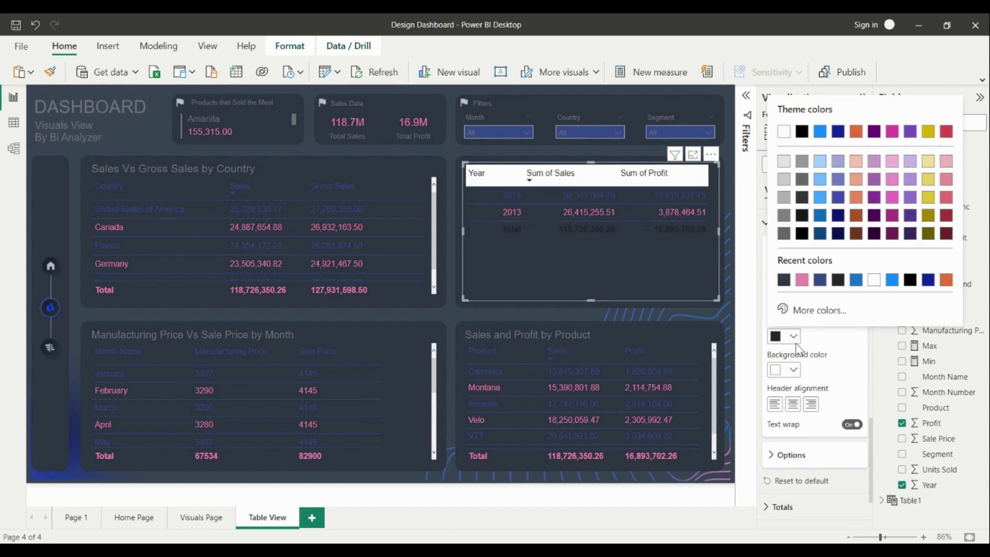
left_click(819, 281)
left_click(793, 370)
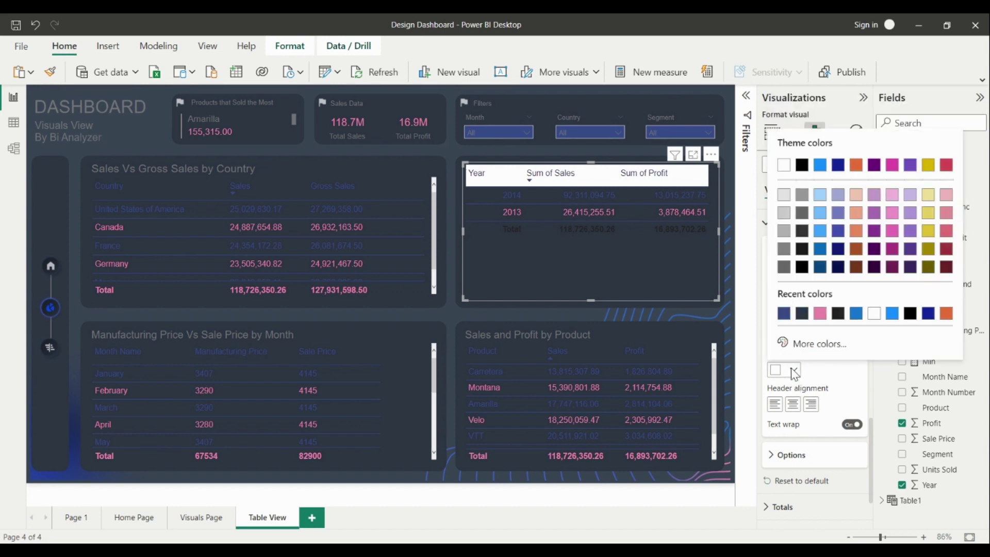
left_click(802, 312)
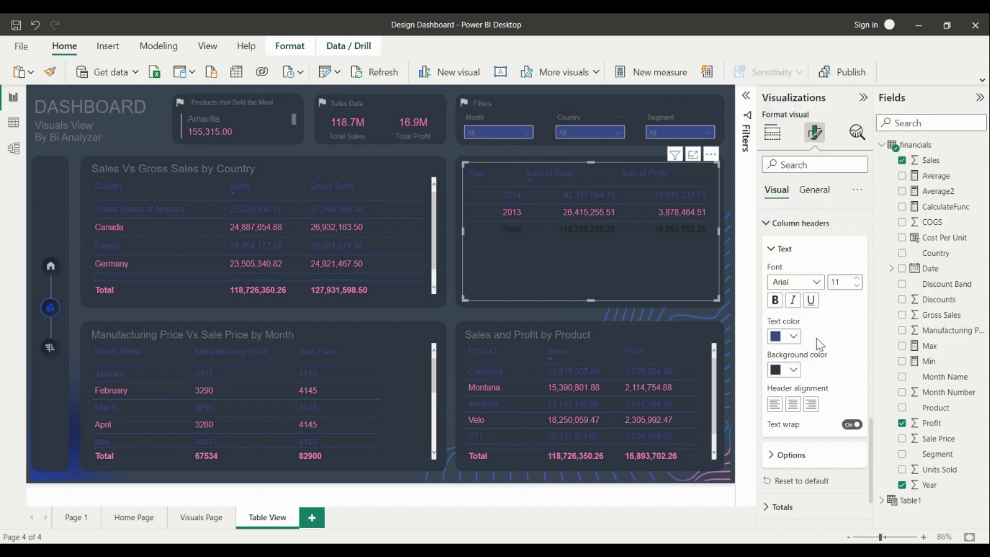
Set the text color of the year table's totals row to pink
scroll(790, 384, "down", 3)
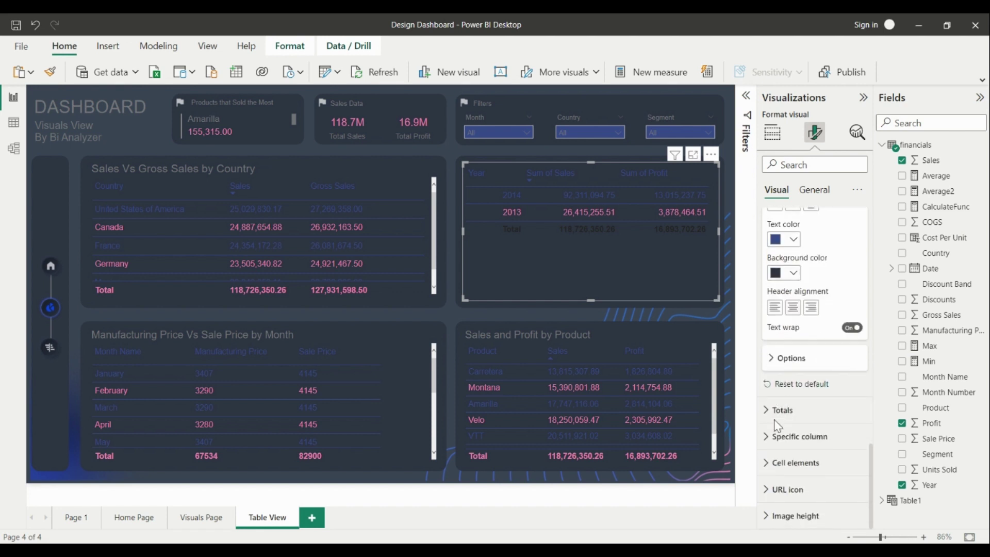
left_click(834, 415)
scroll(840, 427, "down", 5)
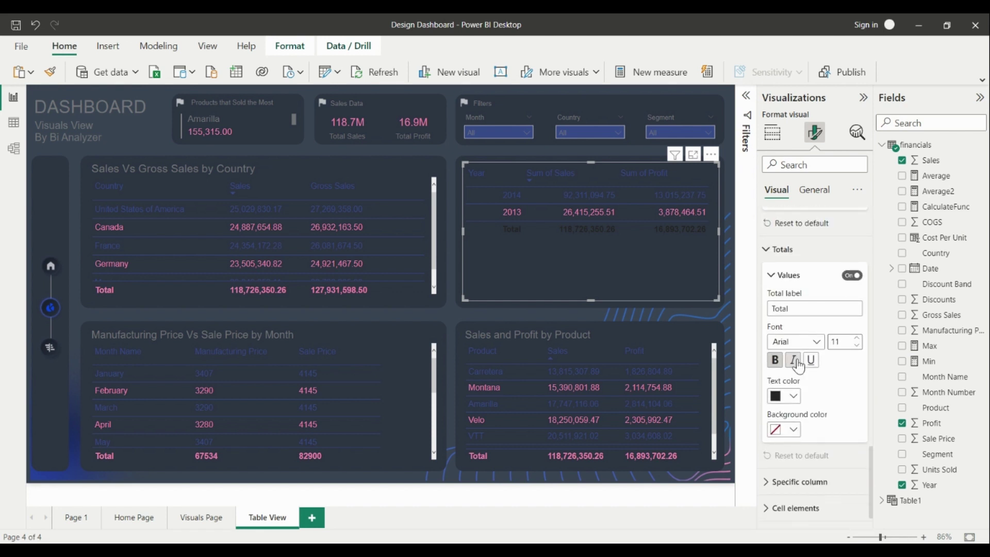
left_click(792, 396)
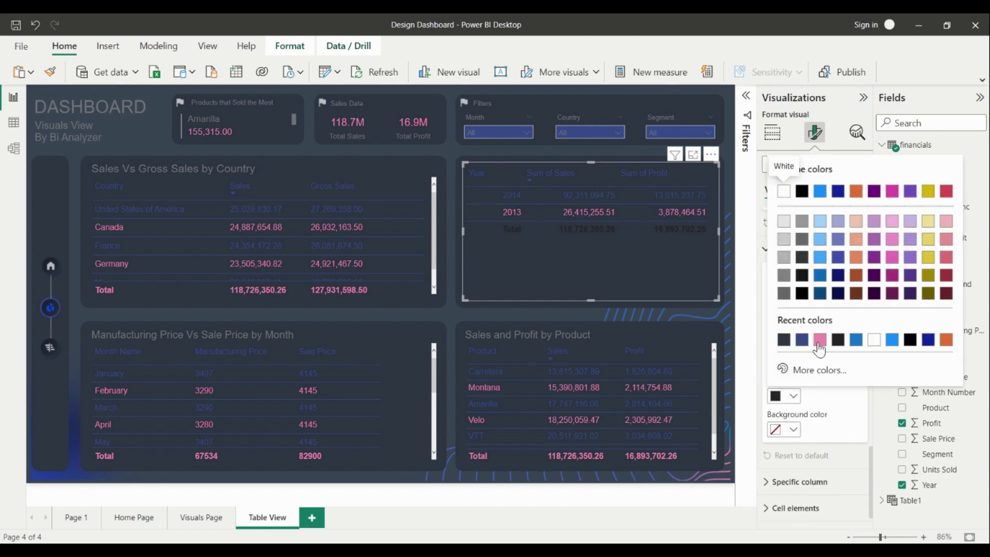
left_click(819, 340)
Left-align the year table's Year column, applying the column formatting to its header, total and values
scroll(840, 469, "down", 1)
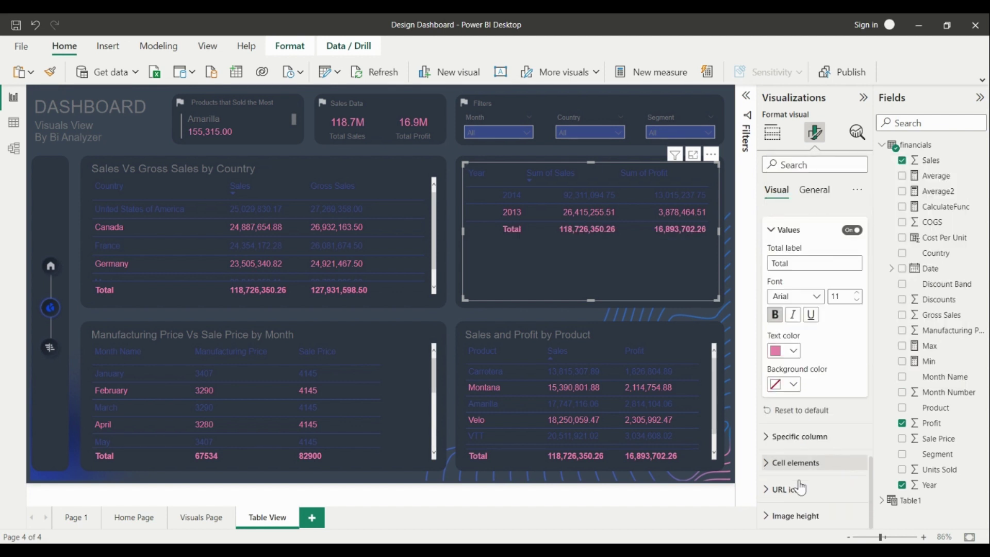
left_click(771, 437)
scroll(825, 449, "down", 5)
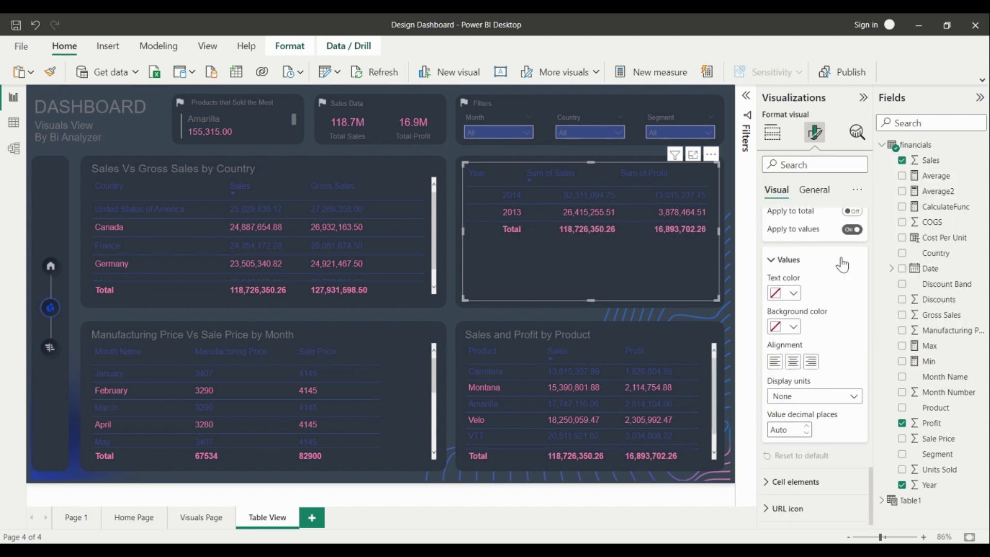
scroll(842, 265, "up", 2)
left_click(851, 291)
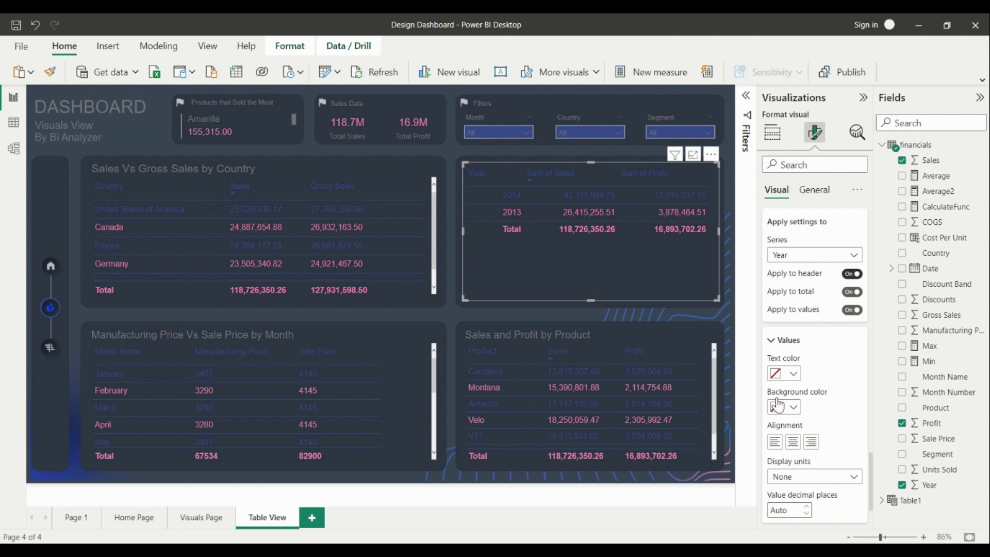
left_click(774, 441)
Left-align the Sum of Sales column of the year table, including its header and total
left_click(782, 256)
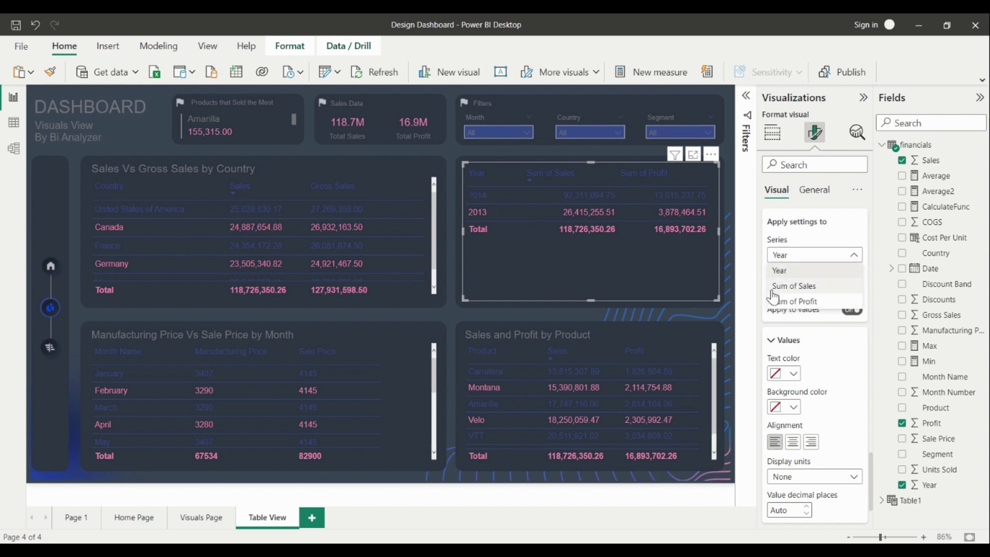
left_click(794, 286)
left_click(851, 274)
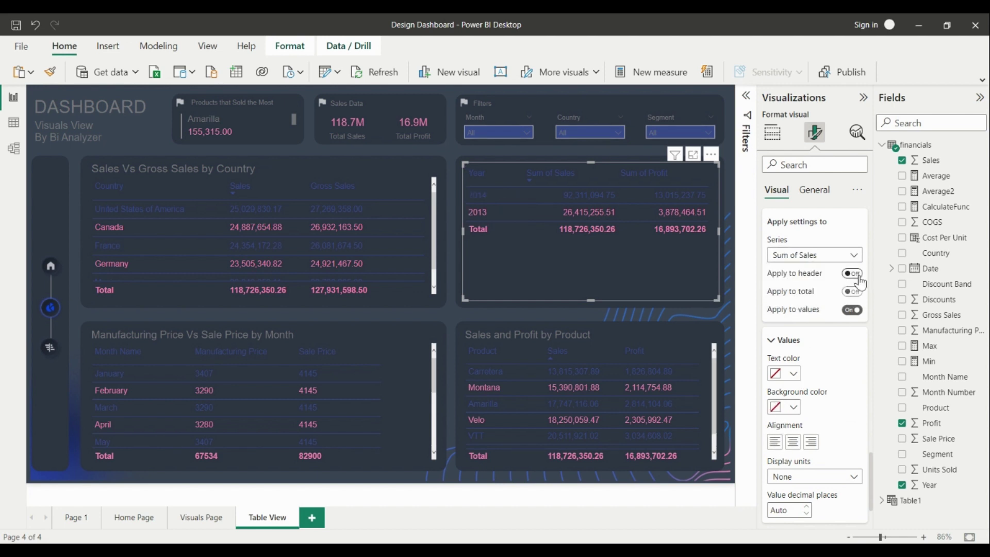
left_click(852, 291)
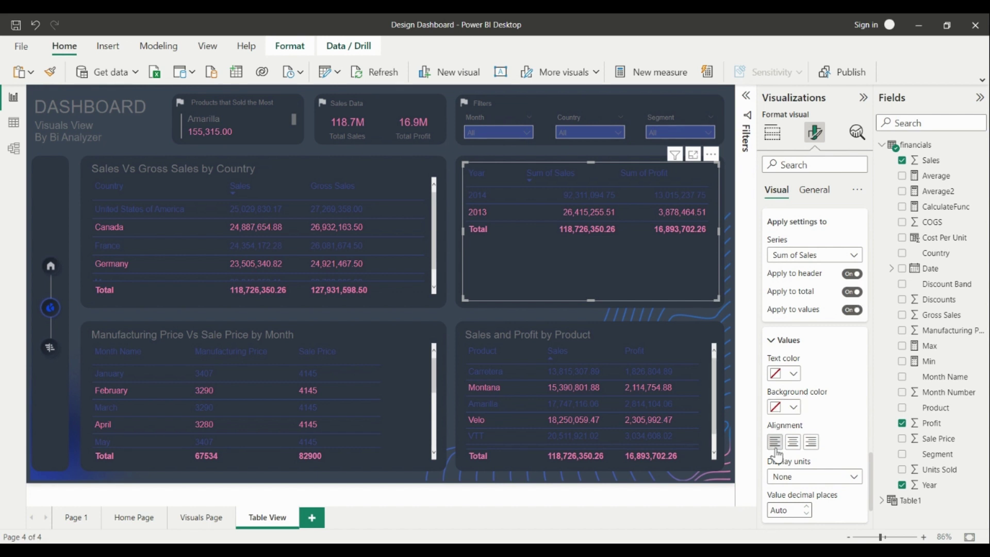
left_click(775, 441)
Left-align the Sum of Profit column of the year table, including its header and total
left_click(828, 256)
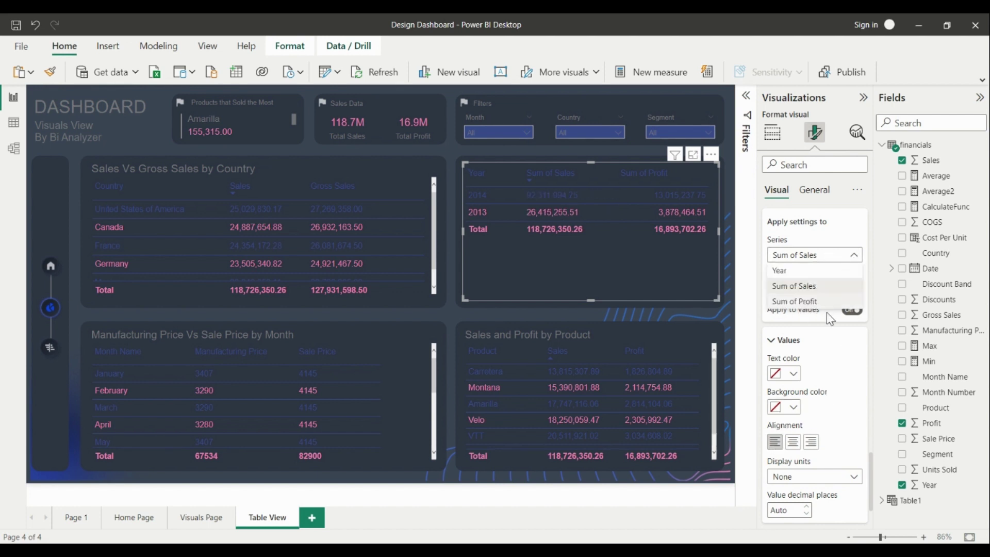
left_click(804, 301)
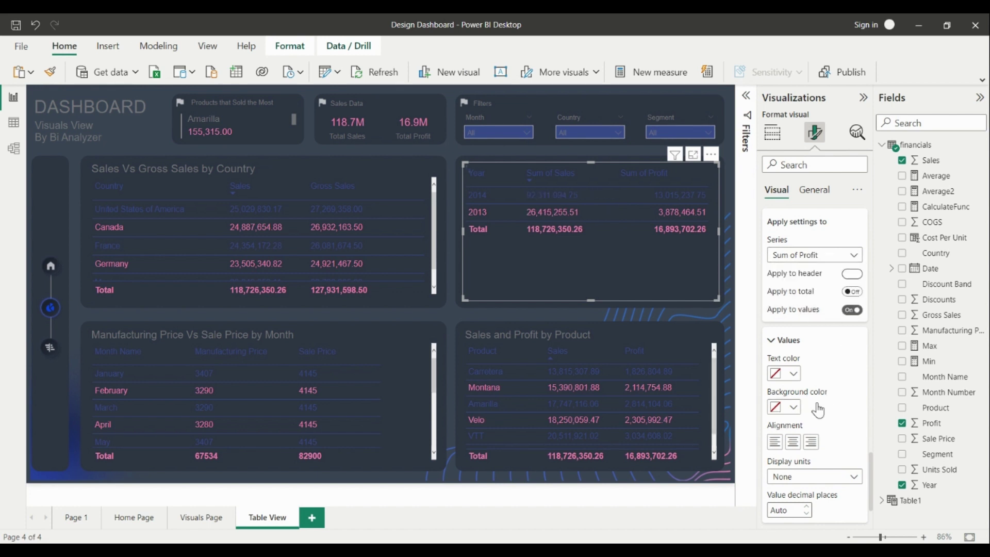
left_click(852, 292)
left_click(852, 274)
left_click(774, 441)
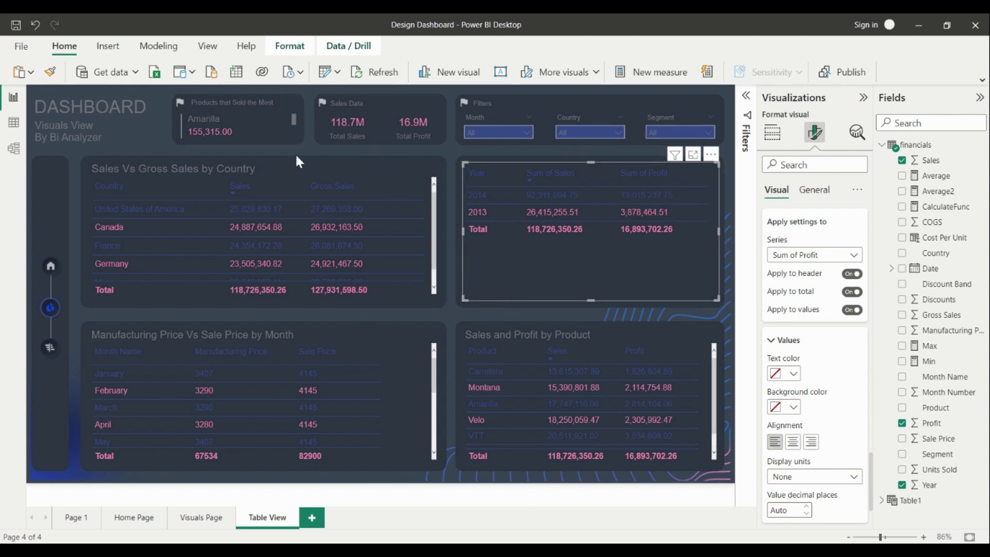
Turn on the year table's title, reading "Sales & Profit by Year"
left_click(814, 189)
left_click(856, 248)
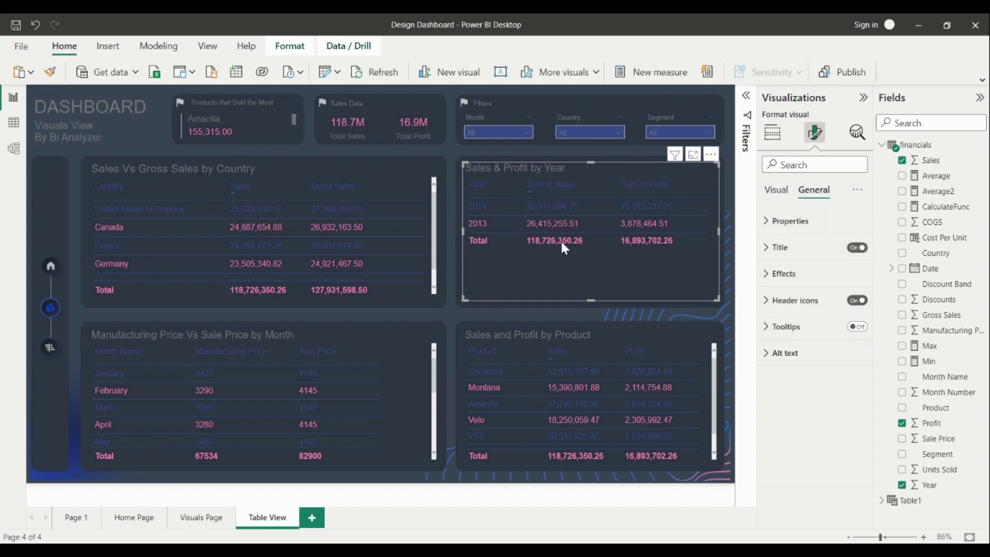
key("Escape")
Give the middle navigation icon on the Table View page a page navigation action to Visuals Page
left_click(196, 143)
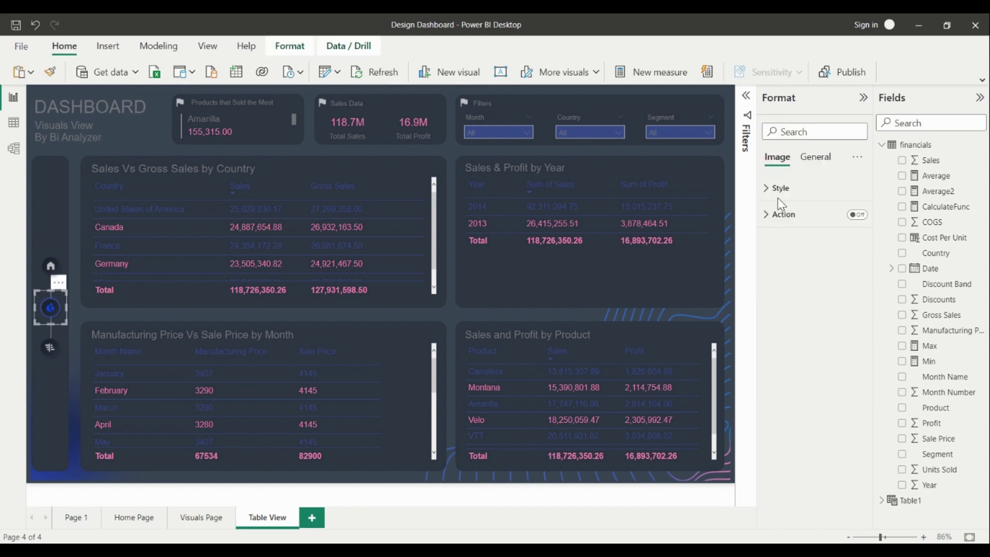
left_click(857, 215)
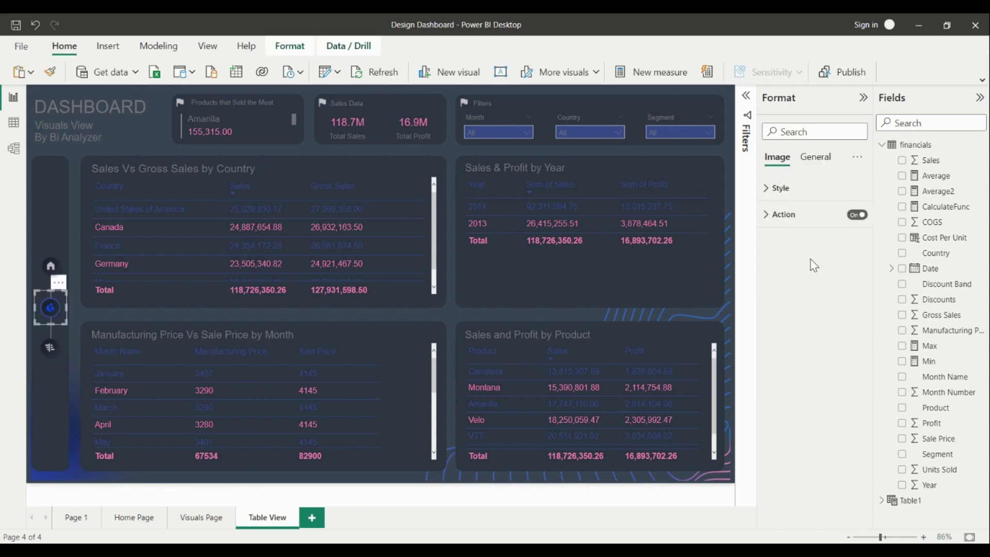
left_click(789, 222)
left_click(819, 280)
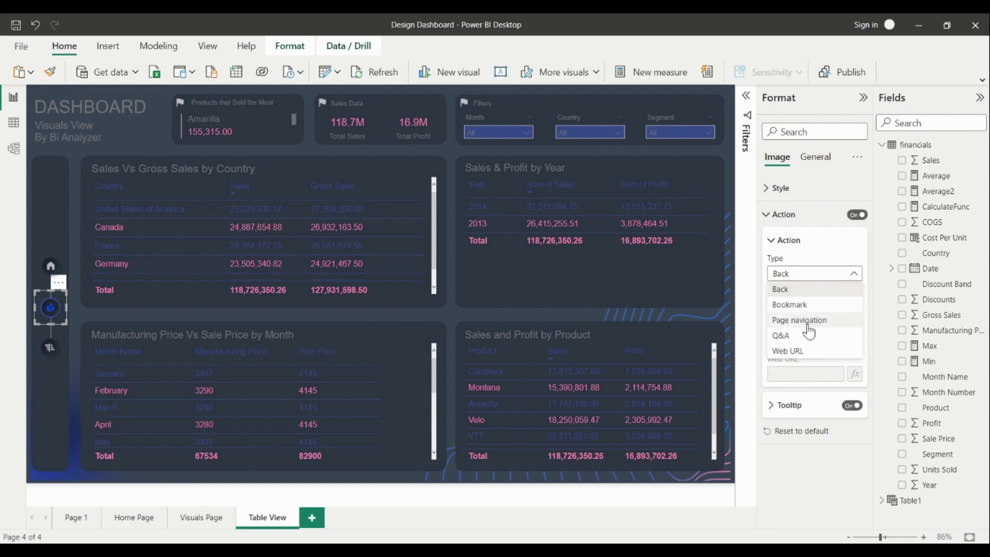
left_click(825, 376)
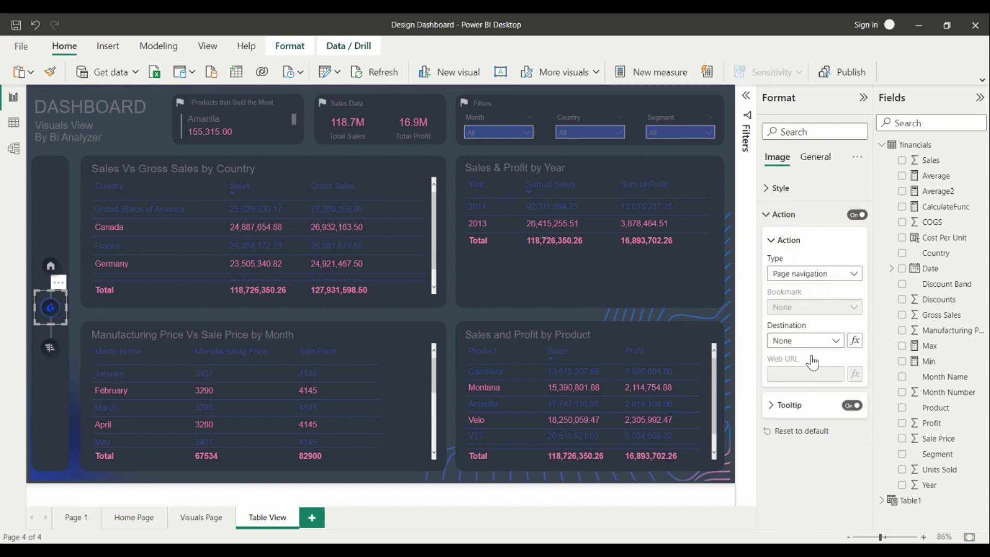
left_click(820, 341)
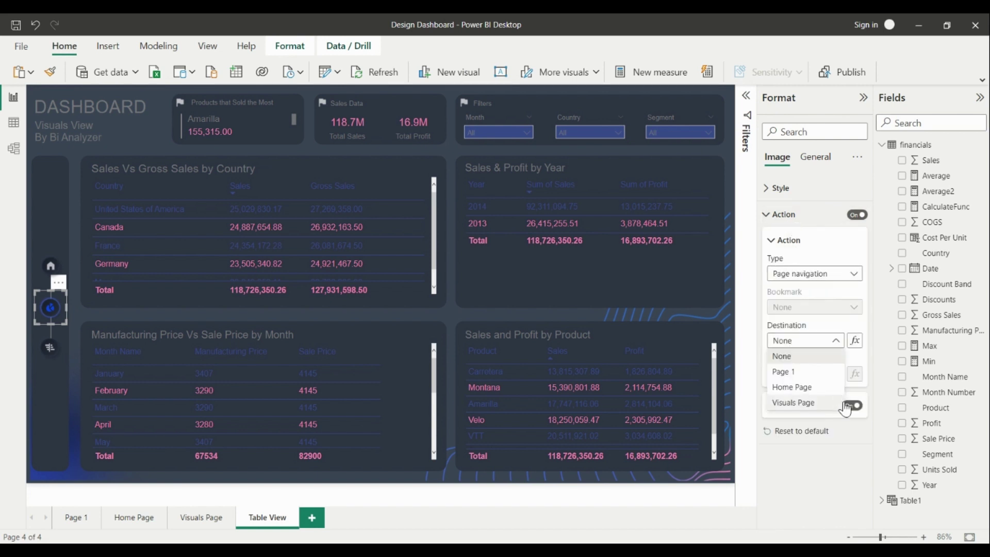
left_click(818, 406)
Check the page navigation destination of the home icon on the Table View page
left_click(51, 265)
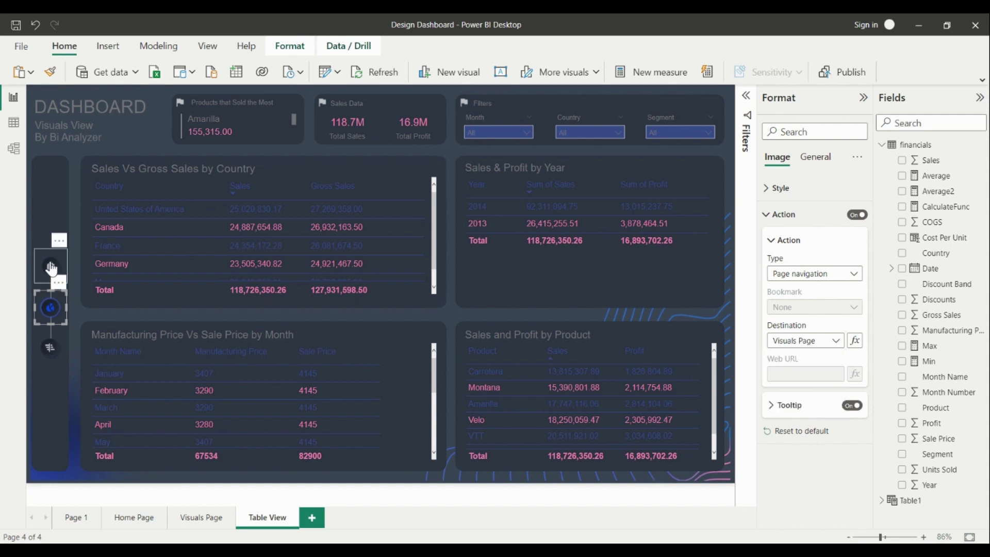
left_click(829, 343)
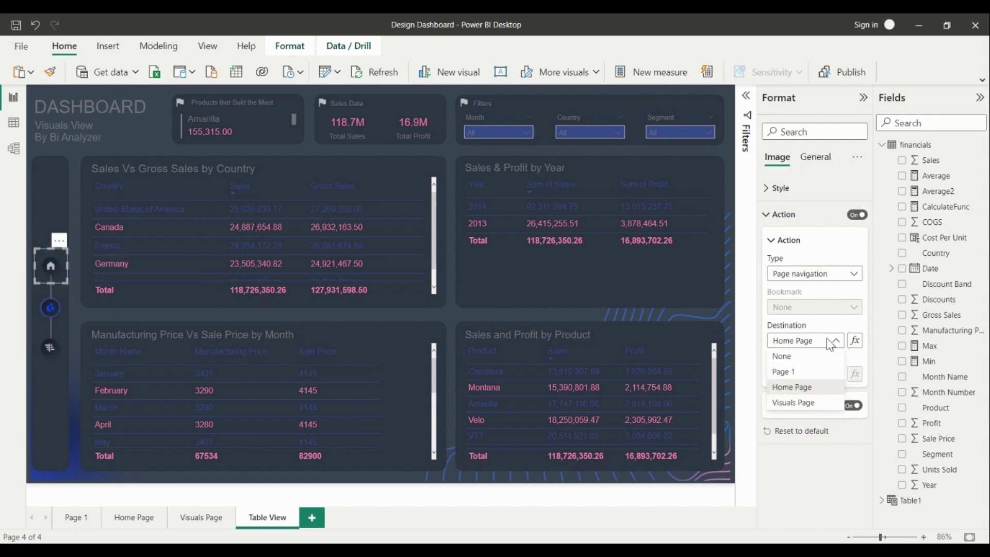
left_click(806, 485)
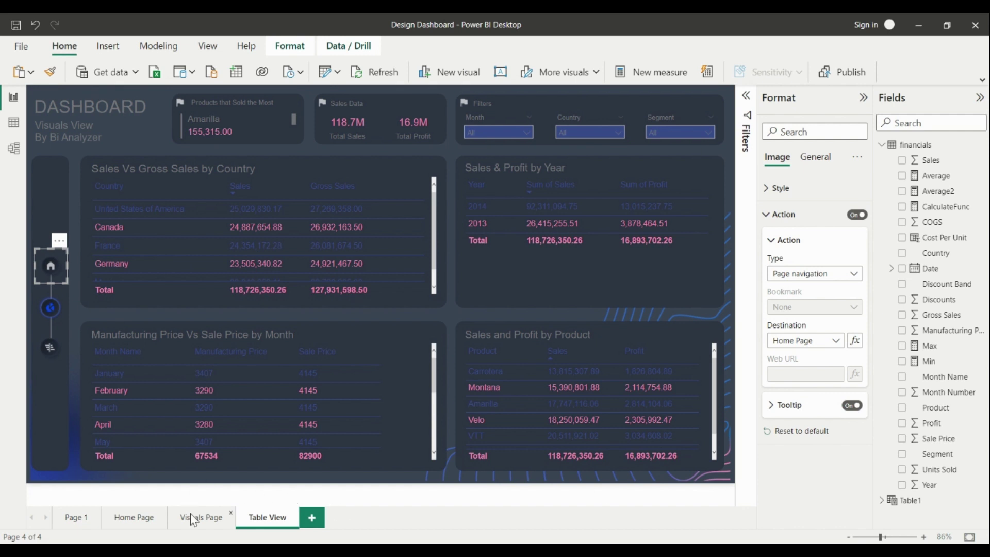
Give the lowest navigation icon on the Visuals Page a page navigation action with Table View as destination
left_click(60, 350, "ctrl")
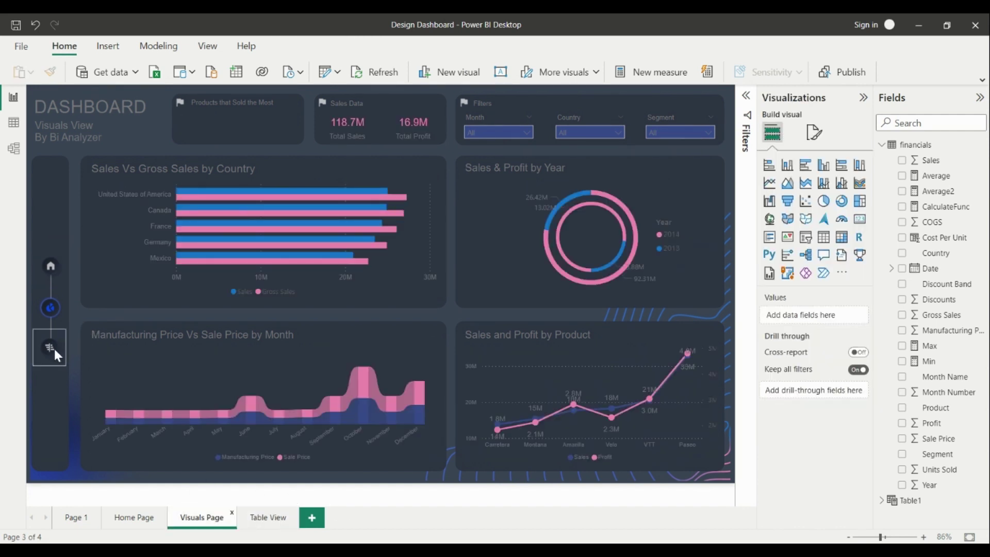
left_click(54, 348)
left_click(856, 216)
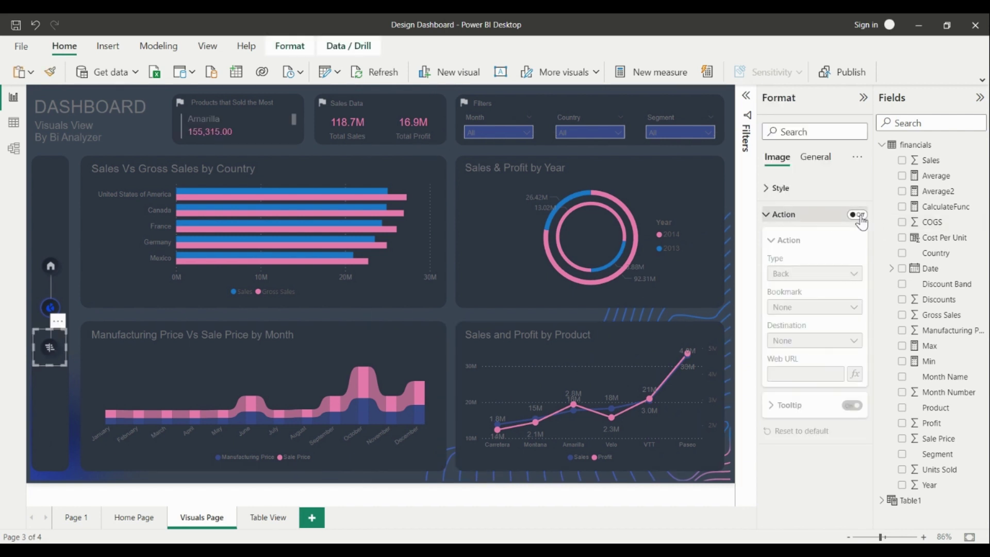
left_click(856, 215)
left_click(804, 281)
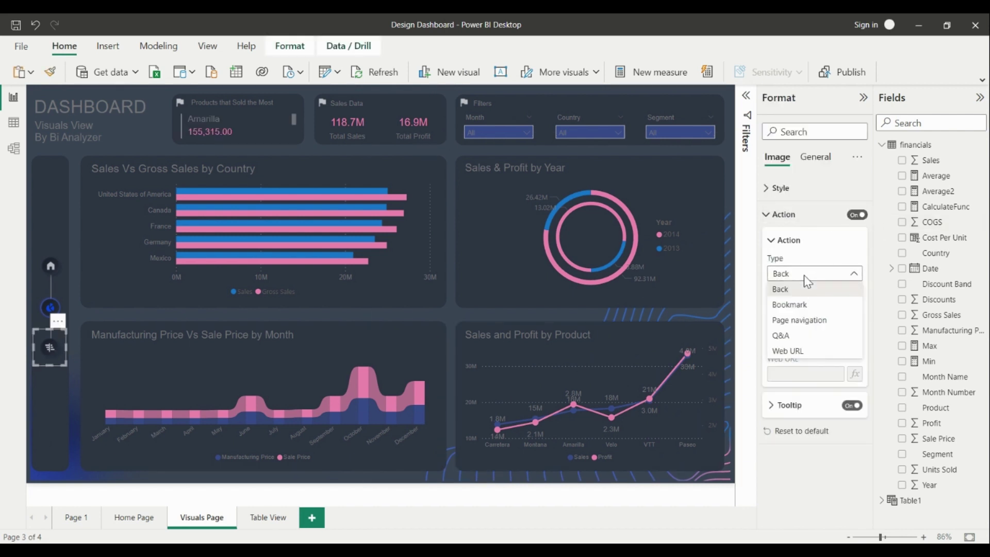
left_click(799, 320)
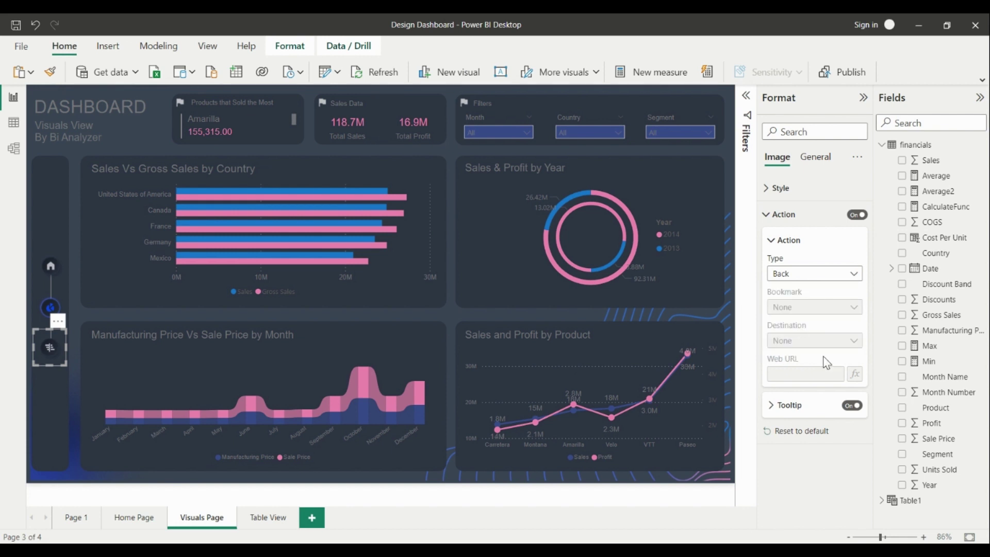
left_click(812, 342)
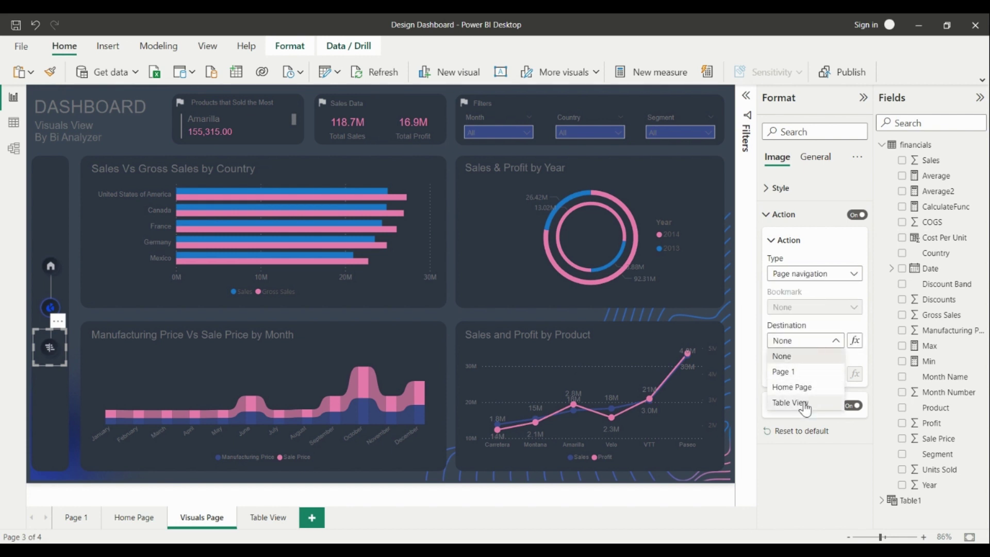
left_click(179, 540)
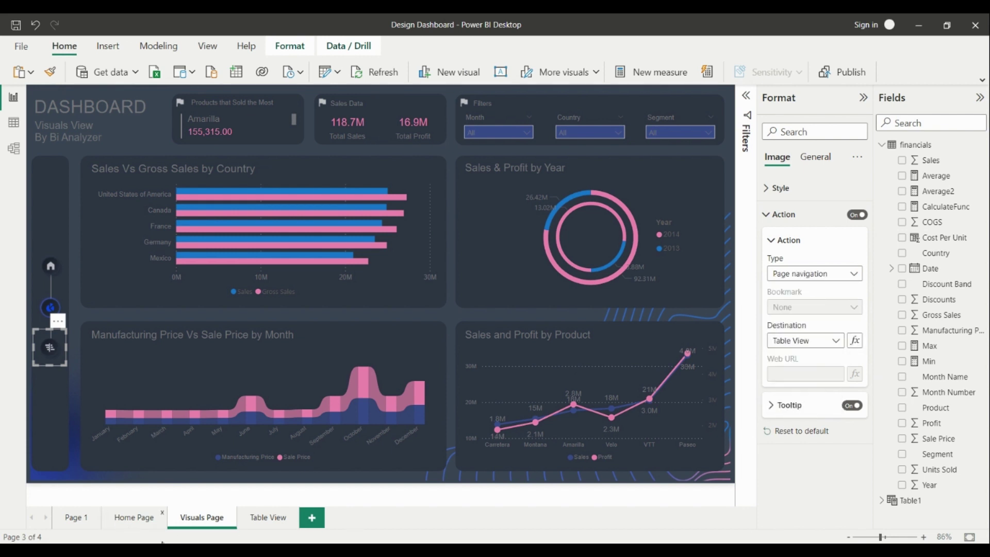
Set the page navigation destination of the Home Page's Table View icon to Table View
left_click(155, 517)
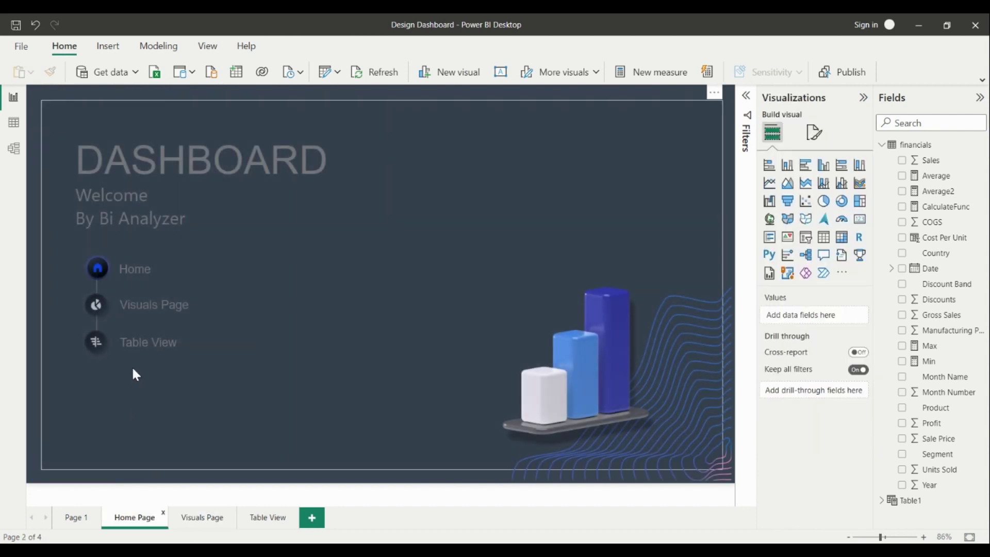
left_click(110, 351)
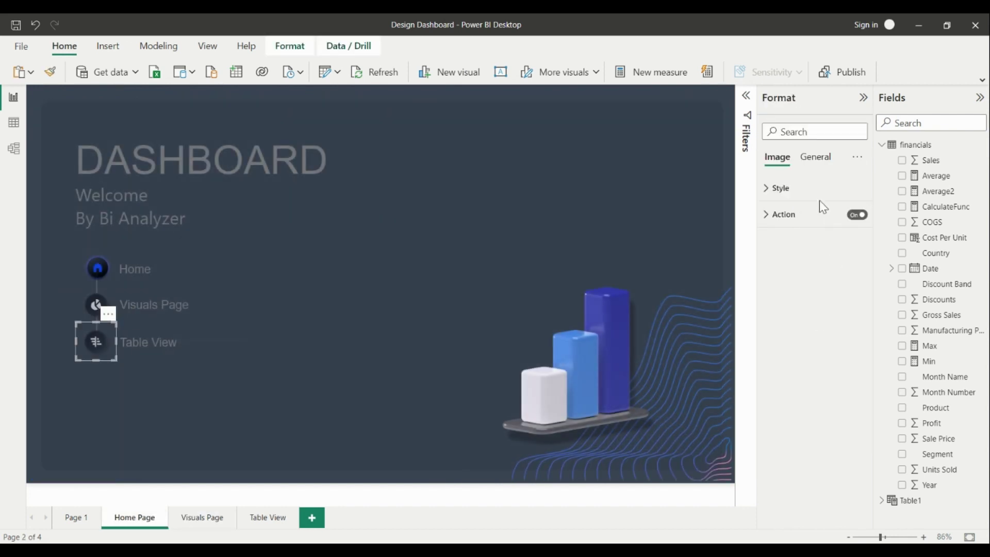
left_click(784, 214)
left_click(794, 341)
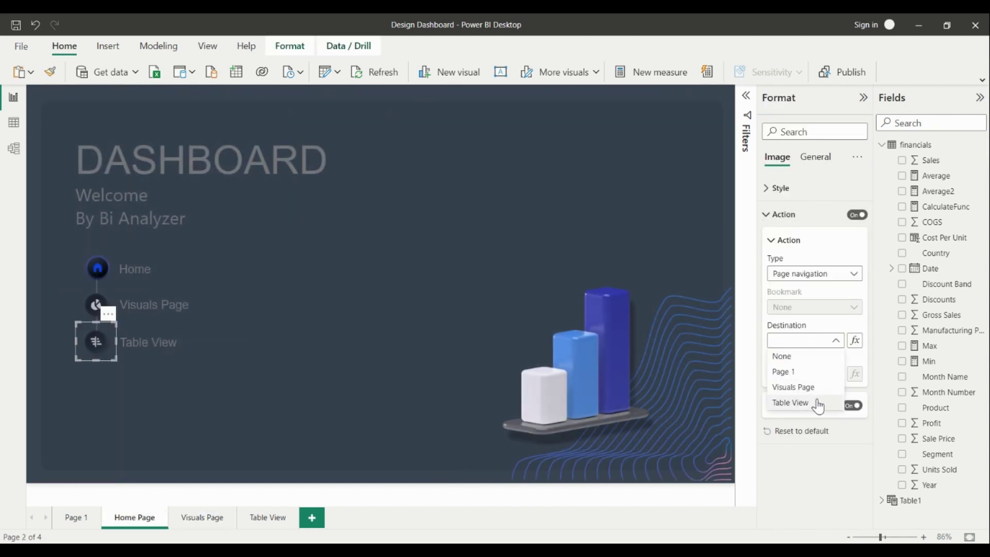
left_click(791, 402)
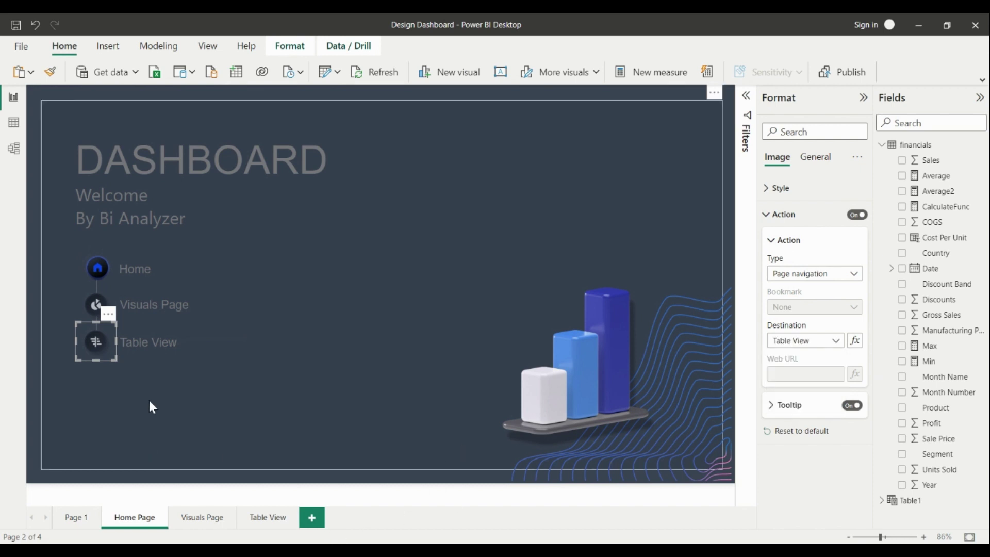
Switch between the Table View and Visuals Page report pages to check the page navigation
left_click(71, 95)
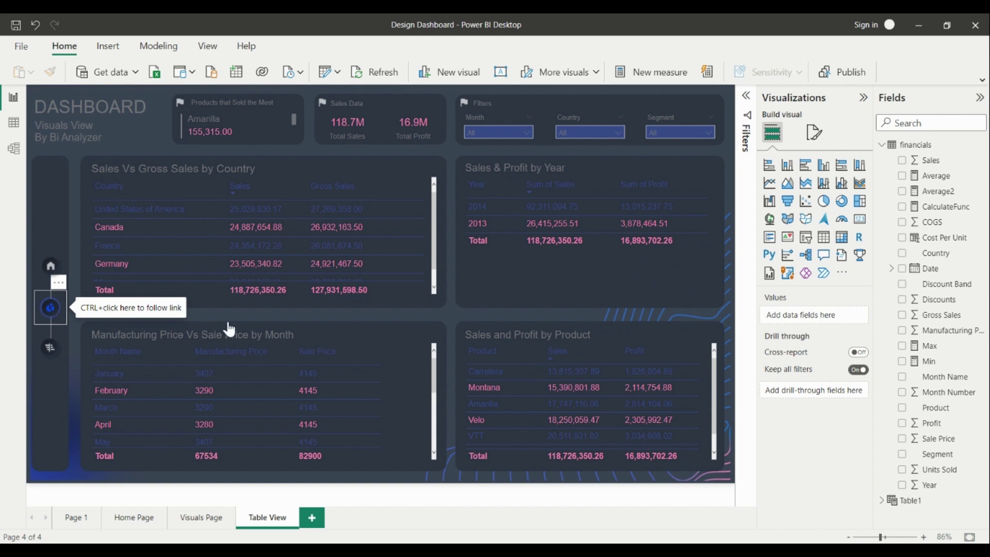
key("ctrl+Page_Up")
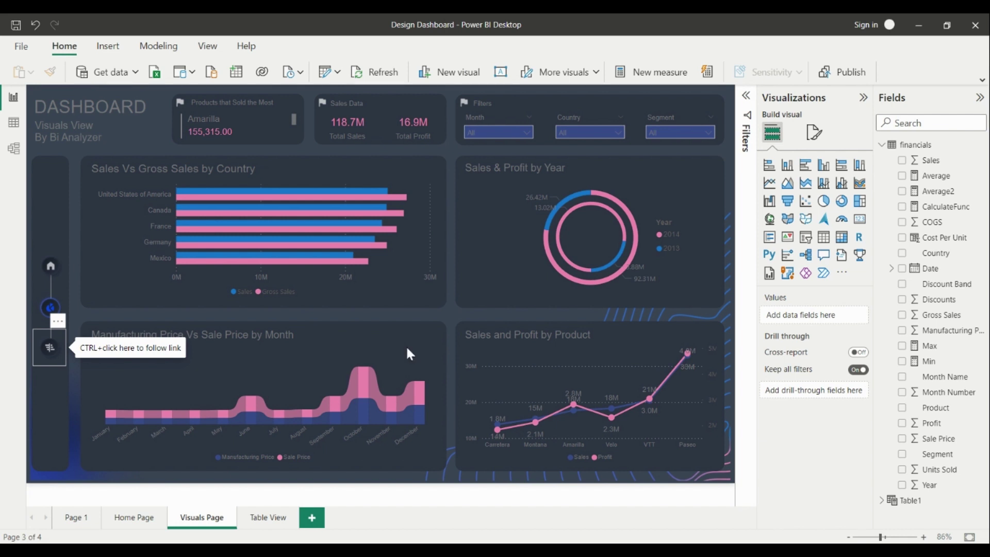
key("ctrl+Page_Down")
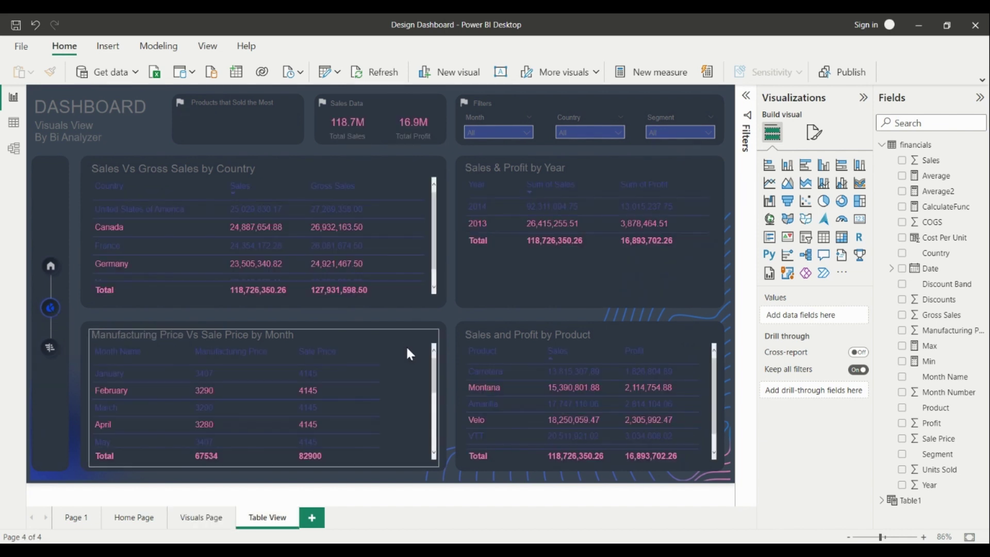